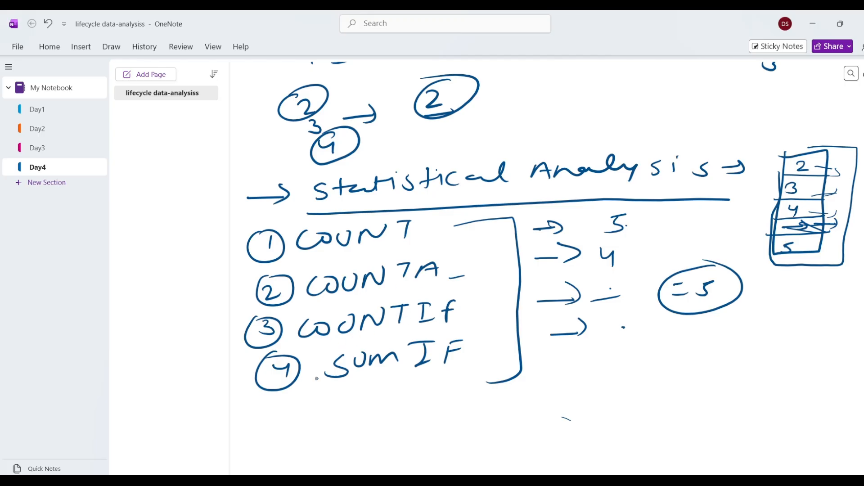
Handwrite list item 5, COUNIFS, with its number circled, below SUMIF in the Statistical Analysis list.
drag(276, 399, 281, 410)
mouse_move(276, 392)
mouse_down()
mouse_move(270, 430)
mouse_move(288, 392)
mouse_move(333, 420)
mouse_move(351, 402)
mouse_up()
drag(364, 400, 423, 380)
mouse_move(423, 382)
mouse_down()
mouse_move(439, 396)
mouse_move(450, 372)
mouse_up()
mouse_move(433, 387)
mouse_down()
mouse_move(450, 385)
mouse_move(444, 397)
mouse_up()
Handwrite SUMIFS as circled item 6 and draw a closing bracket beside items 5 and 6.
drag(288, 436, 290, 453)
mouse_move(276, 440)
mouse_down()
mouse_move(297, 454)
mouse_move(292, 430)
mouse_up()
mouse_move(345, 429)
mouse_down()
mouse_move(332, 444)
mouse_move(370, 427)
mouse_move(400, 431)
mouse_up()
drag(408, 423, 427, 432)
mouse_move(444, 410)
mouse_down()
mouse_move(433, 435)
mouse_move(444, 421)
mouse_up()
drag(466, 415, 450, 432)
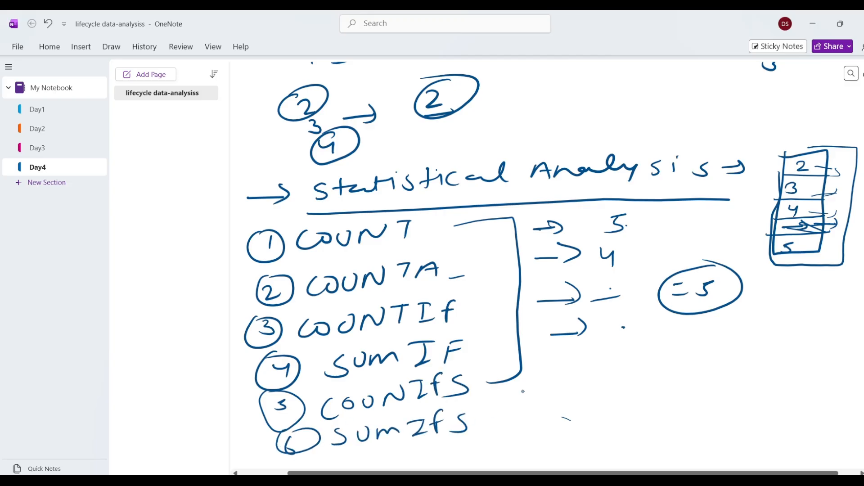
mouse_move(523, 365)
mouse_down()
mouse_move(535, 420)
mouse_move(479, 454)
mouse_up()
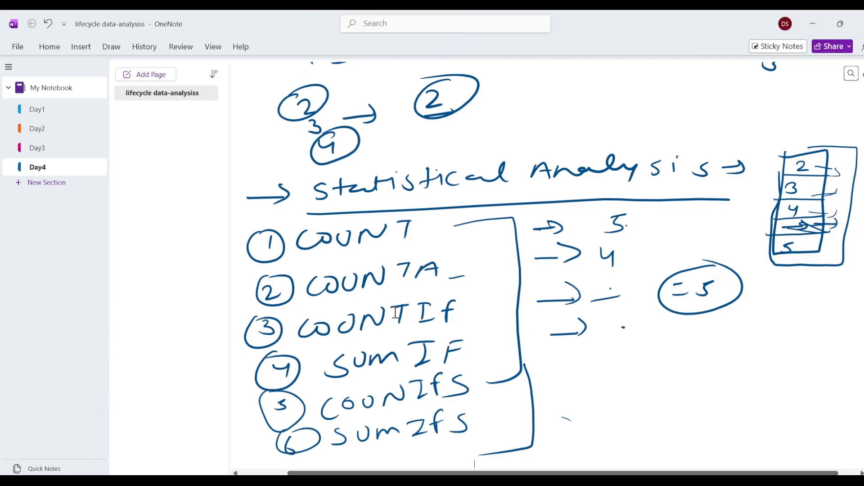
Handwrite a COUNT heading with an arrow on each side in the blank space below the function list.
scroll(396, 312, down, 3)
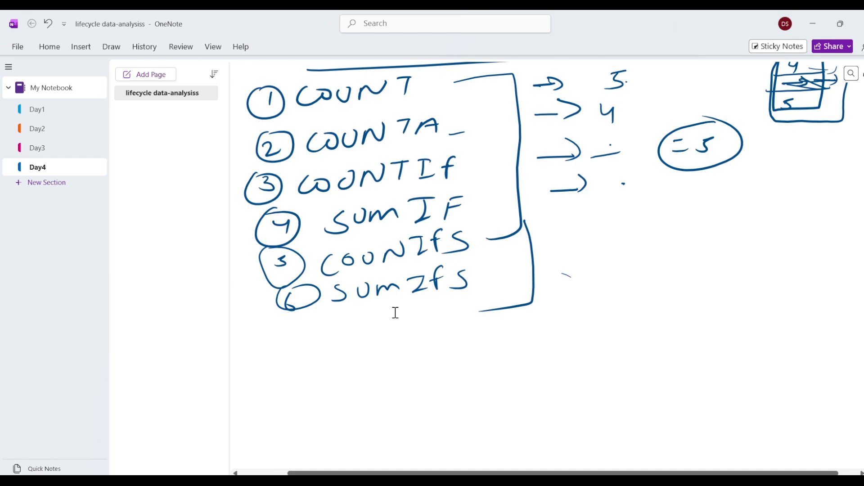
scroll(395, 312, up, 2)
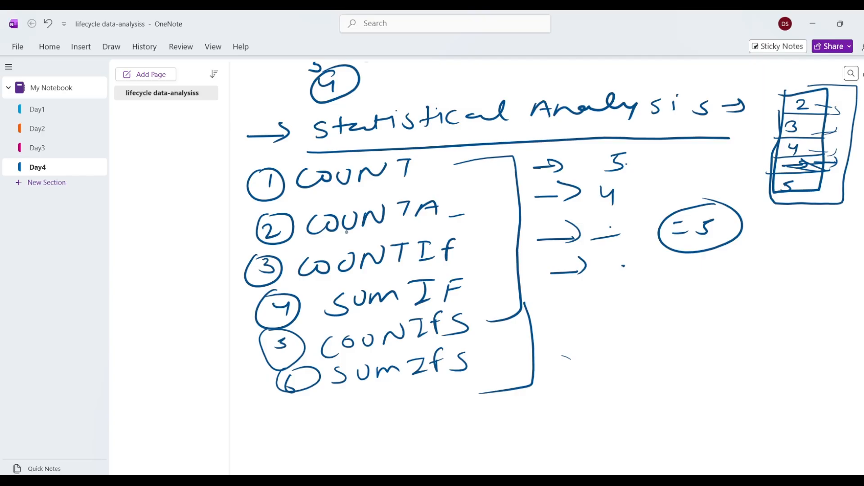
scroll(563, 366, down, 5)
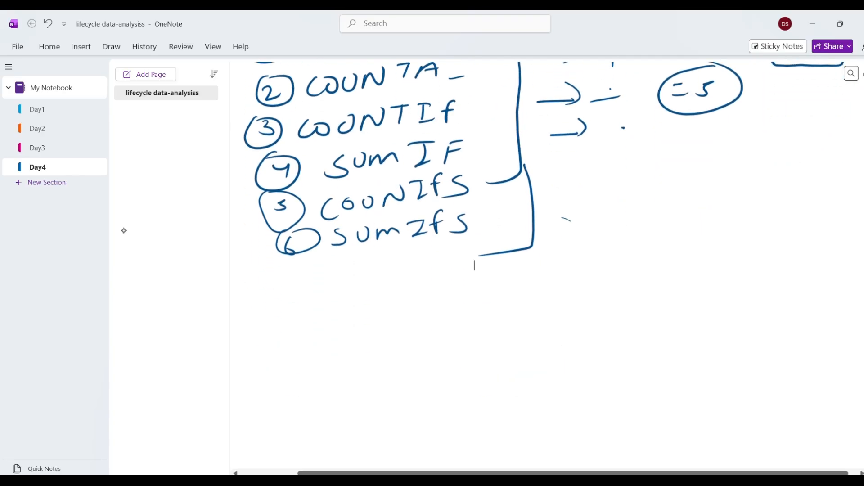
drag(253, 249, 281, 246)
mouse_move(271, 240)
mouse_down()
mouse_move(273, 251)
mouse_move(308, 252)
mouse_up()
drag(331, 239, 357, 235)
mouse_move(367, 243)
mouse_down()
mouse_move(389, 227)
mouse_move(409, 239)
mouse_move(460, 230)
mouse_up()
drag(458, 224, 452, 237)
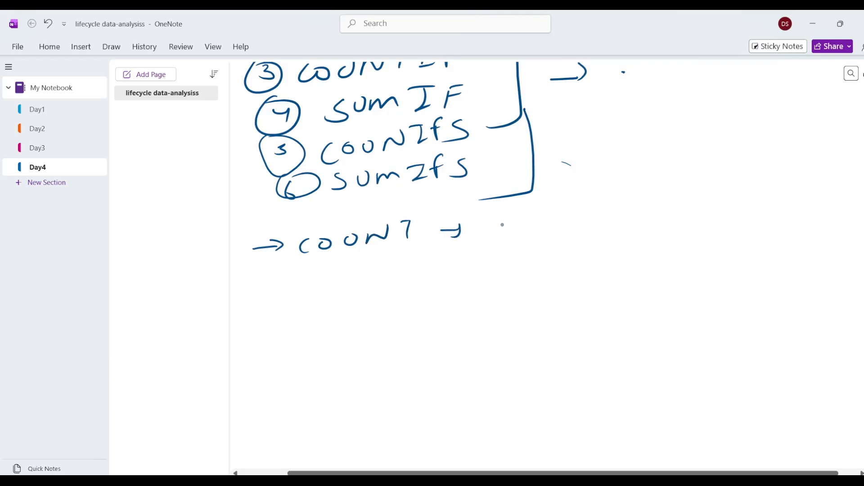
Write an example column beside COUNT with the values 2, 3, 4, a circled dash, 5 and 6.
drag(504, 219, 519, 231)
mouse_move(507, 245)
mouse_down()
mouse_move(521, 258)
mouse_move(507, 258)
mouse_up()
mouse_move(515, 278)
mouse_down()
mouse_move(545, 315)
mouse_move(522, 330)
mouse_move(547, 308)
mouse_up()
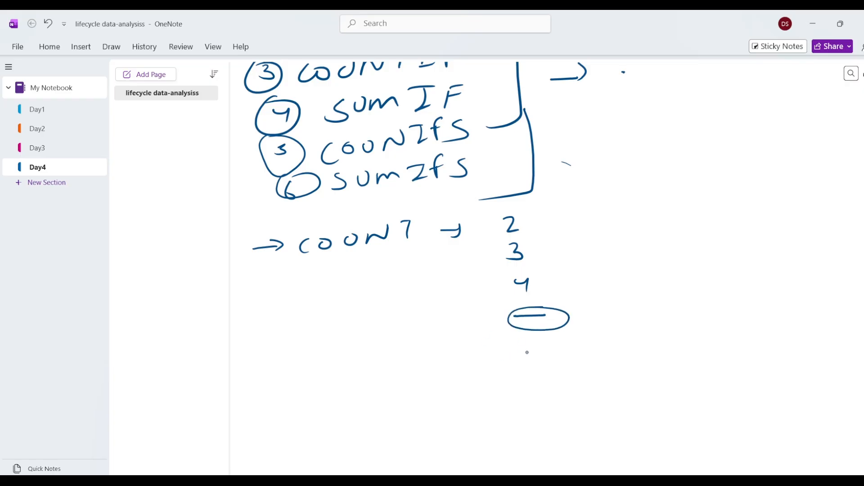
mouse_move(544, 341)
mouse_down()
mouse_move(519, 361)
mouse_move(529, 378)
mouse_up()
Draw an arrow from the example values and write Count( ) with a line between its parentheses.
mouse_move(589, 282)
mouse_down()
mouse_move(614, 278)
mouse_move(607, 287)
mouse_up()
drag(657, 224, 648, 245)
drag(665, 234, 692, 240)
mouse_move(693, 242)
mouse_down()
mouse_move(718, 230)
mouse_move(712, 236)
mouse_up()
drag(709, 231, 721, 228)
drag(741, 215, 738, 242)
drag(817, 204, 827, 237)
drag(751, 231, 809, 230)
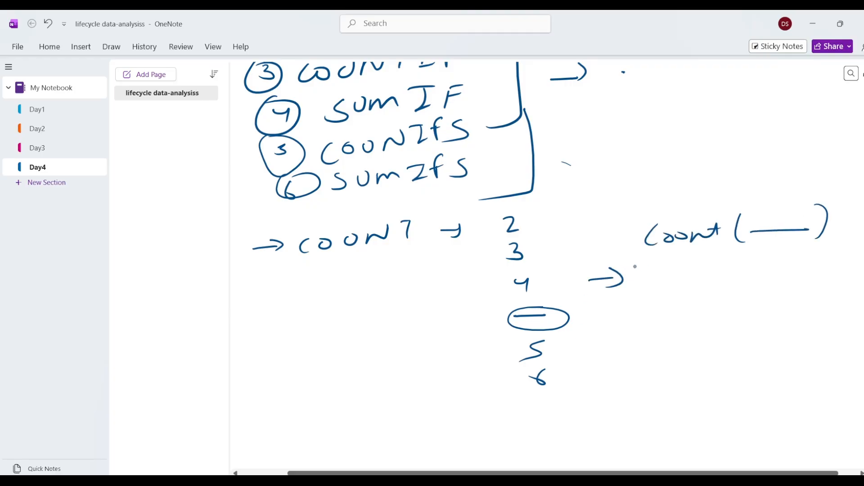
Tick each number in the COUNT example, write a circled 5 as the result, and circle the dash again.
mouse_move(543, 226)
mouse_down()
mouse_move(570, 221)
mouse_move(572, 242)
mouse_up()
mouse_move(548, 279)
mouse_down()
mouse_move(560, 291)
mouse_move(574, 279)
mouse_up()
drag(560, 334, 584, 326)
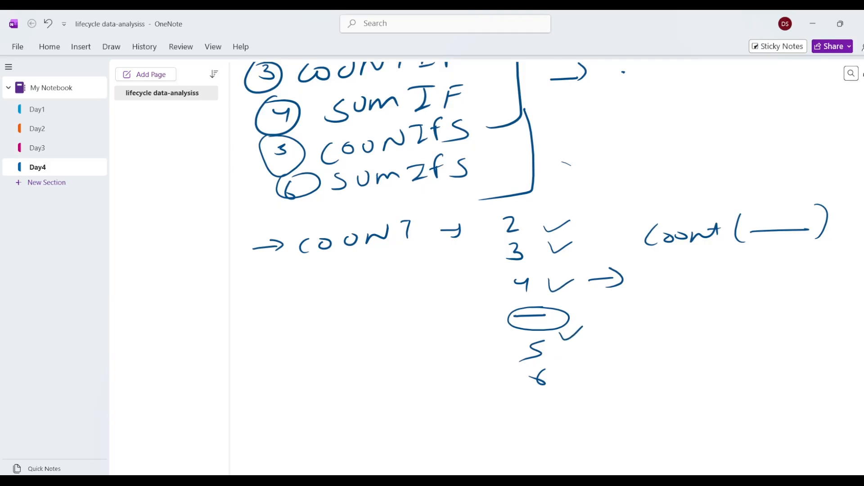
drag(572, 368, 596, 355)
drag(721, 286, 697, 305)
drag(715, 269, 724, 271)
mouse_move(521, 303)
mouse_down()
mouse_move(575, 293)
mouse_move(558, 295)
mouse_up()
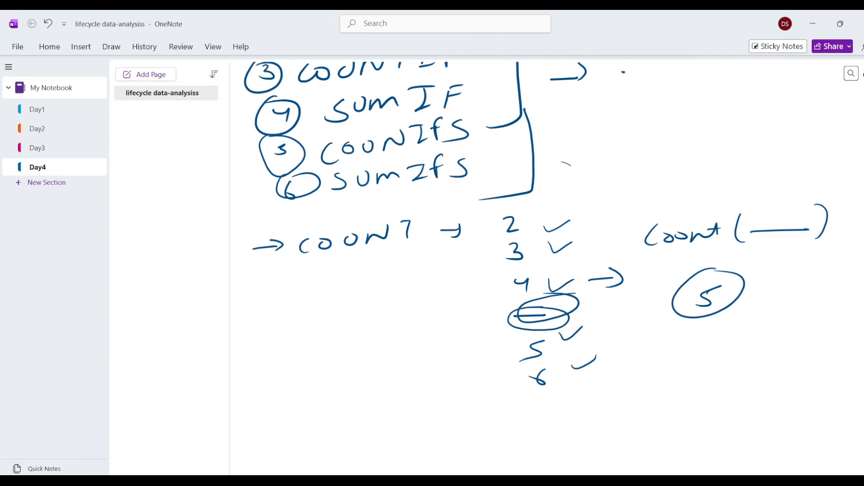
Handwrite an underlined COUNTA heading with a circled number 2 and an arrow below the COUNT example.
scroll(444, 203, down, 5)
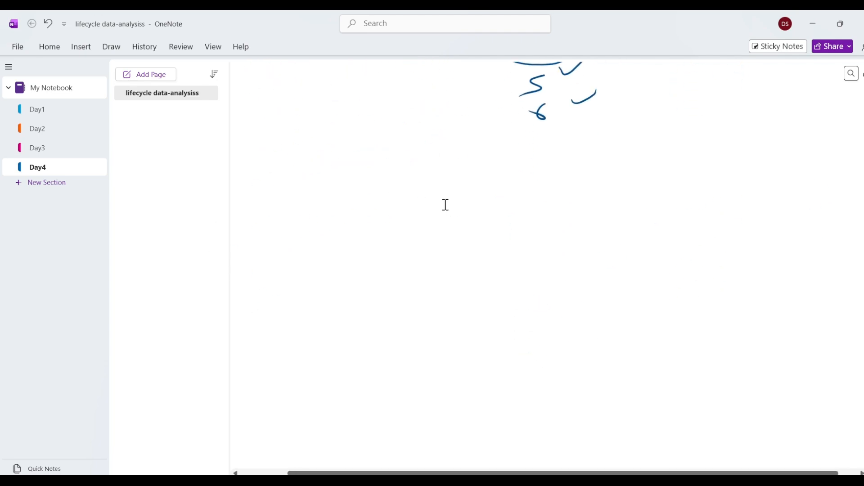
drag(253, 162, 269, 177)
mouse_move(251, 154)
mouse_down()
mouse_move(329, 161)
mouse_move(350, 153)
mouse_up()
drag(358, 165, 378, 144)
mouse_move(392, 144)
mouse_down()
mouse_move(399, 159)
mouse_move(439, 160)
mouse_up()
drag(416, 150, 468, 159)
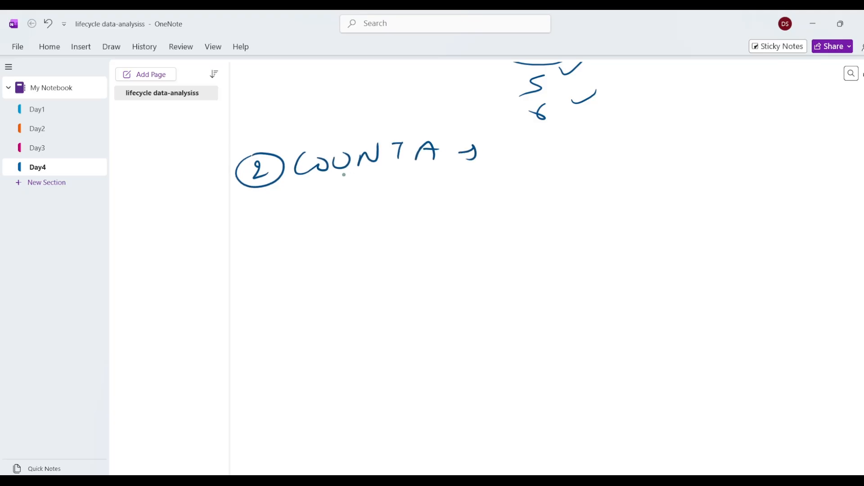
drag(311, 189, 440, 182)
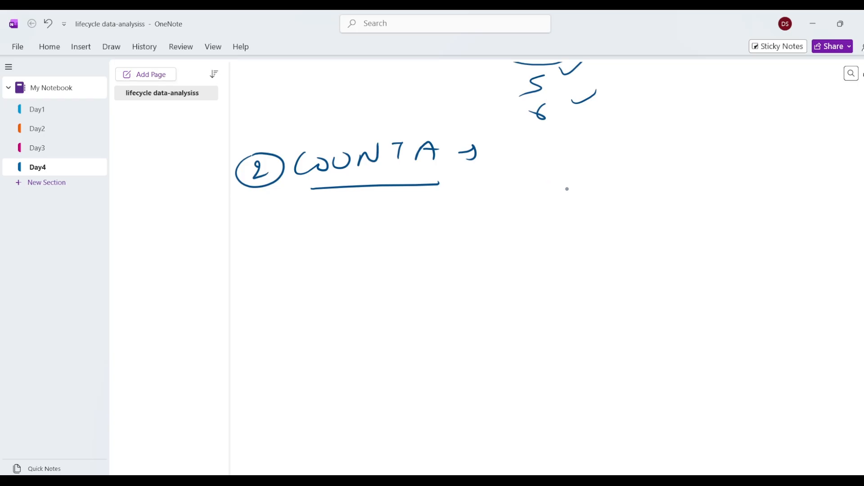
Draw a circled arrow beside the COUNTA heading and enclose it in a large rectangle.
drag(555, 189, 582, 187)
mouse_move(578, 178)
mouse_down()
mouse_move(583, 193)
mouse_move(601, 174)
mouse_up()
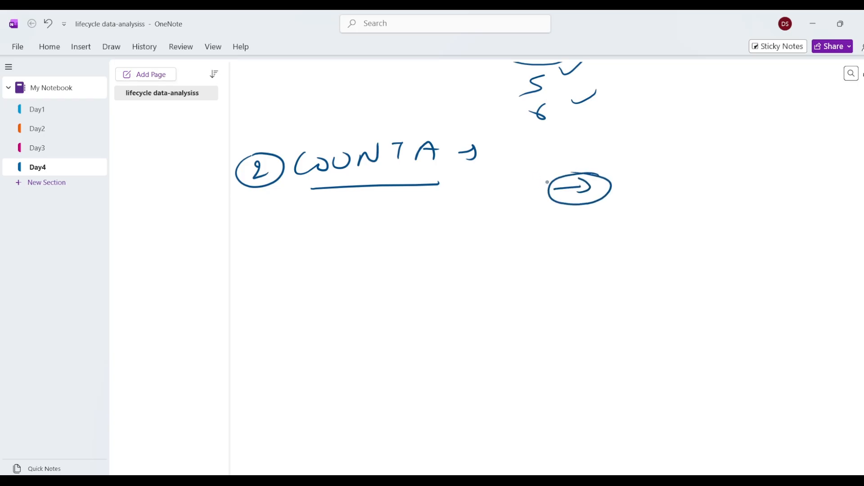
mouse_move(523, 155)
mouse_down()
mouse_move(518, 244)
mouse_move(621, 258)
mouse_move(631, 131)
mouse_move(525, 150)
mouse_up()
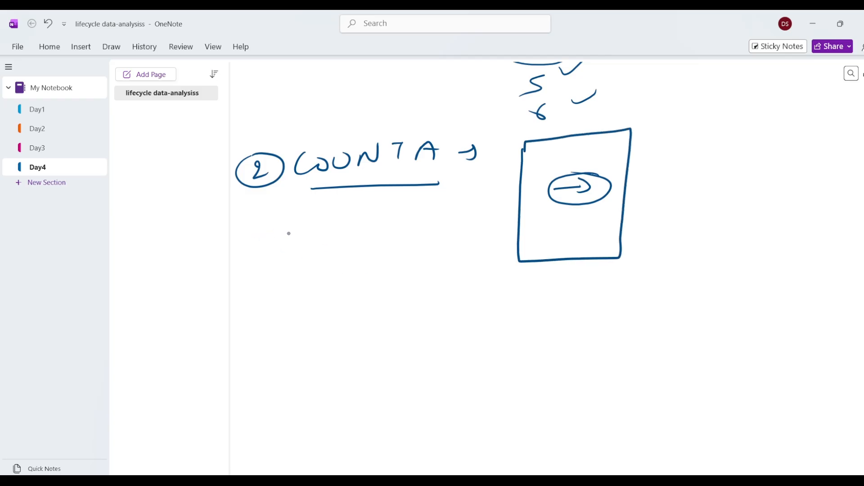
Write BLANK, EMPTY and NULL under the COUNTA heading and enclose the three words in brackets.
drag(281, 234, 282, 243)
mouse_move(302, 233)
mouse_down()
mouse_move(311, 245)
mouse_move(335, 245)
mouse_move(357, 227)
mouse_move(387, 242)
mouse_up()
mouse_move(299, 273)
mouse_down()
mouse_move(301, 286)
mouse_move(334, 282)
mouse_move(380, 262)
mouse_up()
mouse_move(372, 264)
mouse_down()
mouse_move(373, 278)
mouse_move(395, 270)
mouse_up()
drag(401, 260, 395, 283)
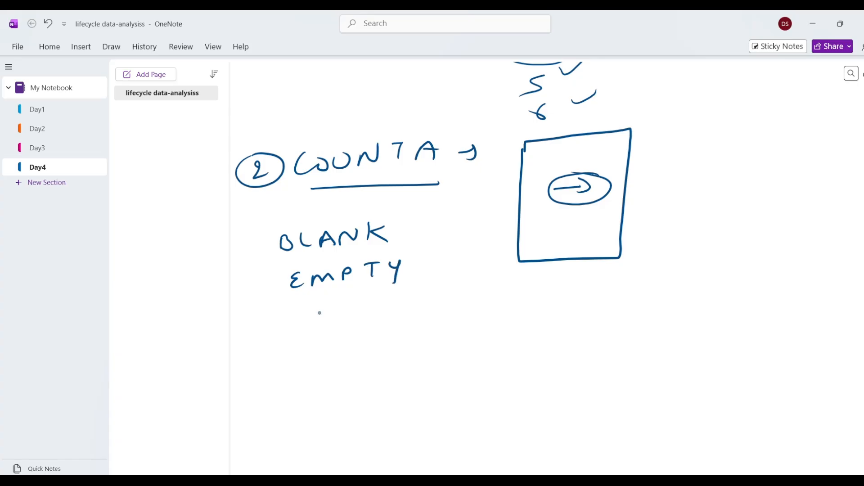
mouse_move(309, 323)
mouse_down()
mouse_move(310, 309)
mouse_move(328, 304)
mouse_up()
drag(336, 301, 378, 309)
drag(387, 296, 401, 308)
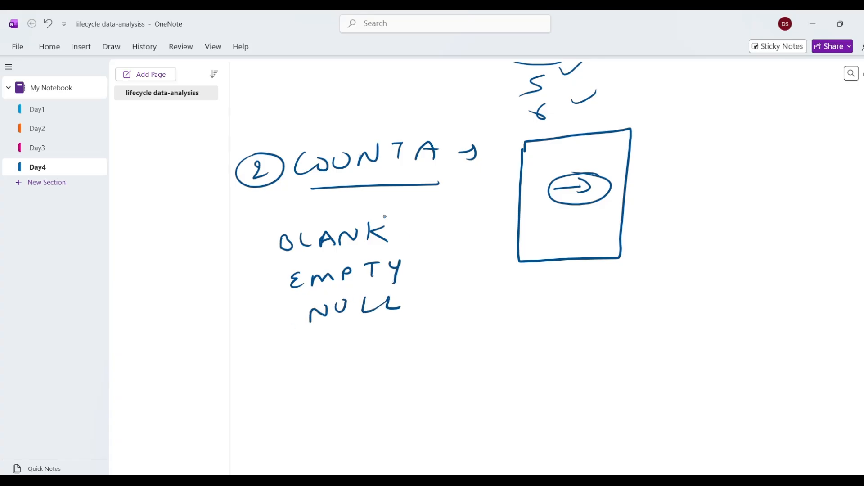
mouse_move(385, 216)
mouse_down()
mouse_move(423, 229)
mouse_move(389, 318)
mouse_up()
mouse_move(305, 221)
mouse_down()
mouse_move(265, 327)
mouse_move(310, 324)
mouse_up()
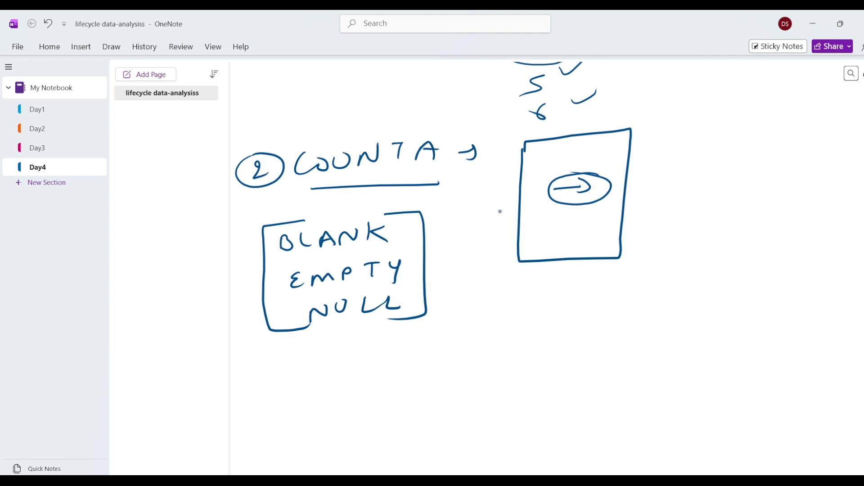
Sketch a column of cells containing 2, 3, an empty cell and NULL, outlining the empty cell with an outgoing arrow.
drag(693, 174, 666, 311)
drag(740, 187, 717, 321)
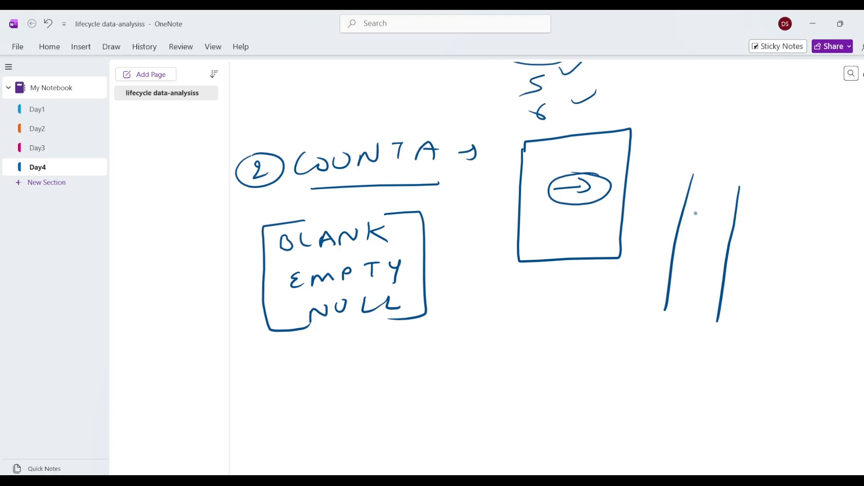
mouse_move(705, 198)
mouse_down()
mouse_move(719, 211)
mouse_move(689, 239)
mouse_move(723, 248)
mouse_up()
drag(679, 221, 729, 226)
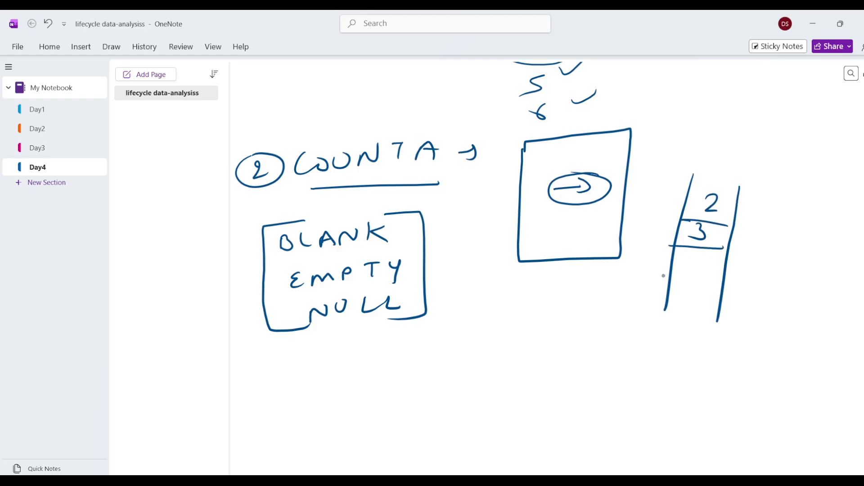
drag(671, 275, 734, 284)
drag(666, 309, 684, 298)
drag(681, 298, 706, 307)
drag(709, 298, 716, 308)
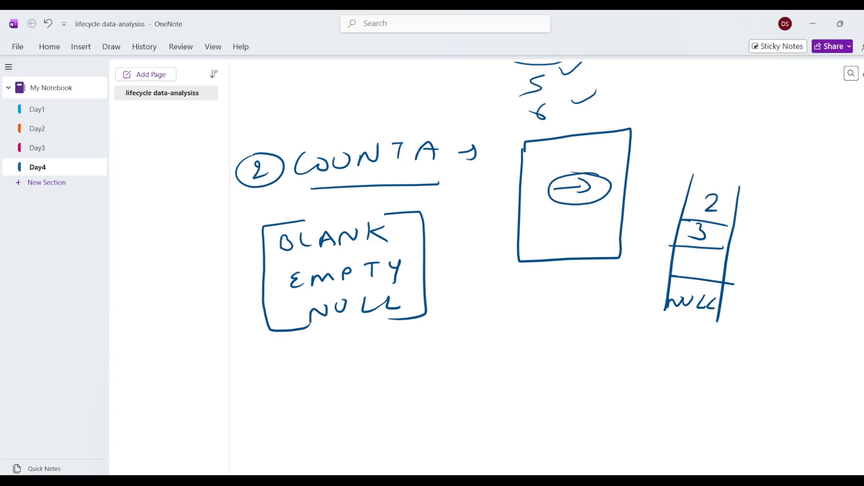
mouse_move(709, 248)
mouse_down()
mouse_move(670, 250)
mouse_move(704, 277)
mouse_move(732, 270)
mouse_move(710, 246)
mouse_move(760, 268)
mouse_up()
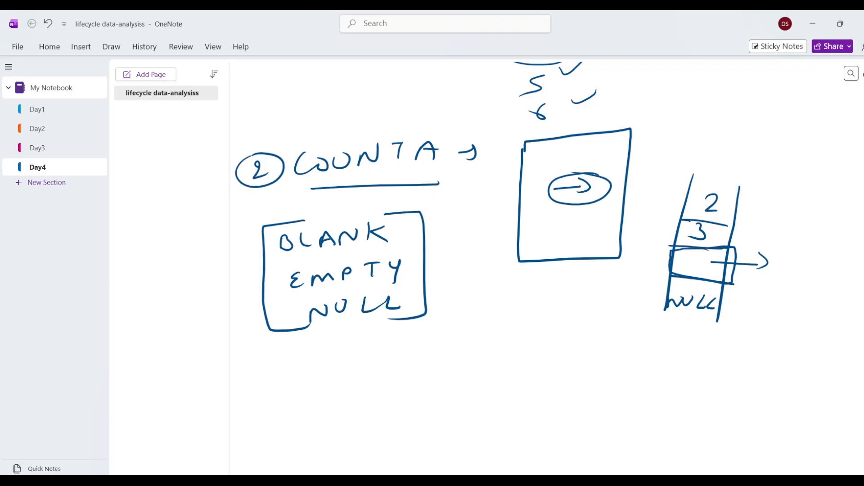
Write the word BLANK below the large rectangle and underline it.
mouse_move(478, 294)
mouse_down()
mouse_move(479, 312)
mouse_move(527, 299)
mouse_move(547, 282)
mouse_up()
mouse_move(557, 275)
mouse_down()
mouse_move(558, 294)
mouse_move(578, 293)
mouse_up()
drag(468, 326, 561, 312)
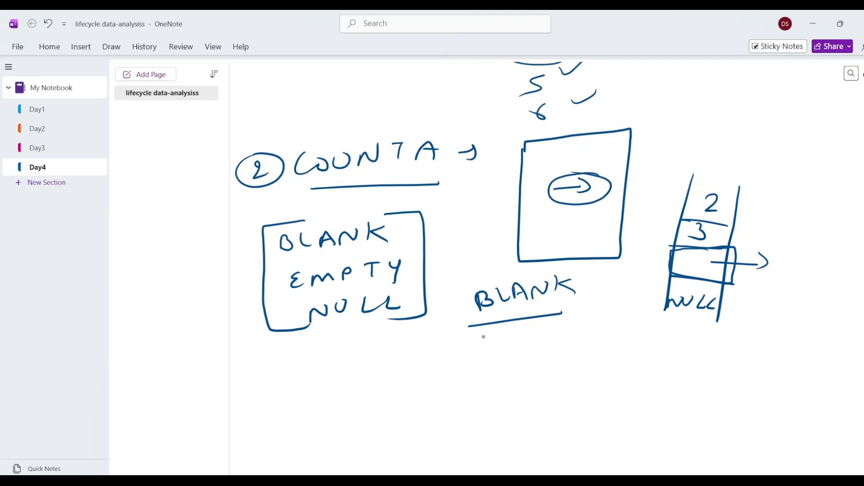
Write EMPTY with an arrow to a circled, underlined ="_" and add a dash inside the sketched column's empty cell.
mouse_move(484, 336)
mouse_down()
mouse_move(527, 355)
mouse_move(568, 332)
mouse_move(594, 350)
mouse_move(654, 345)
mouse_move(655, 353)
mouse_up()
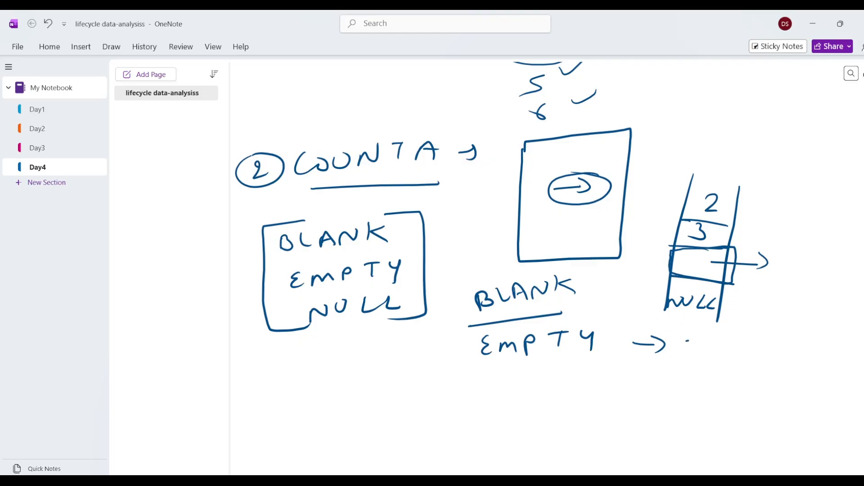
drag(686, 341, 702, 341)
drag(690, 350, 761, 342)
drag(773, 332, 770, 340)
mouse_move(705, 358)
mouse_down()
mouse_move(778, 356)
mouse_move(757, 346)
mouse_up()
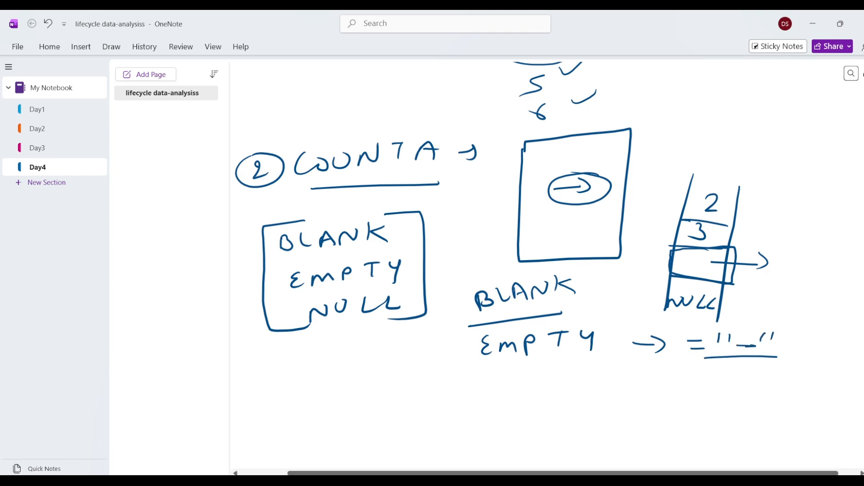
mouse_move(801, 329)
mouse_down()
mouse_move(803, 366)
mouse_move(772, 325)
mouse_up()
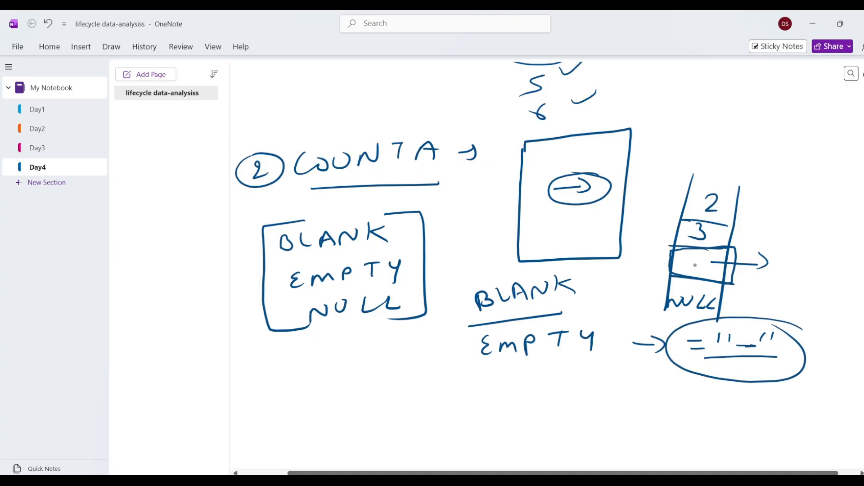
drag(690, 265, 700, 265)
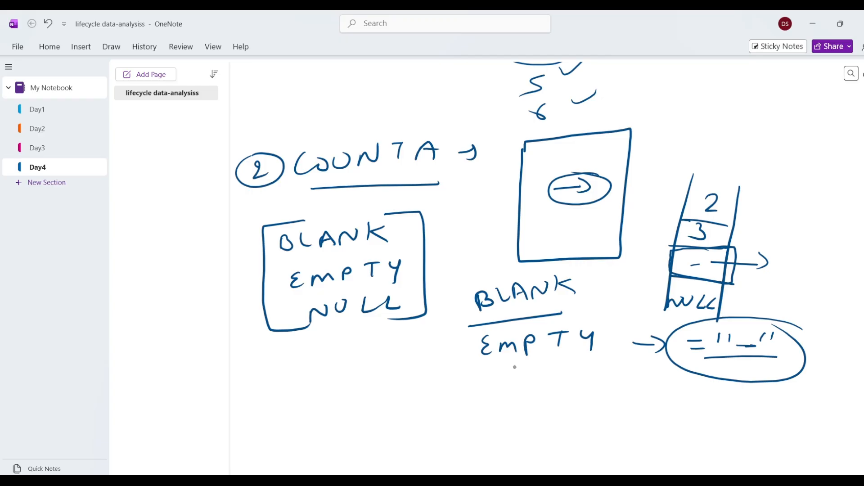
Write a boxed, underlined NULL with an arrow below the word list, and draw a bracket beside BLANK and EMPTY.
drag(308, 334, 393, 329)
mouse_move(322, 377)
mouse_down()
mouse_move(340, 355)
mouse_move(360, 349)
mouse_move(381, 363)
mouse_up()
mouse_move(391, 342)
mouse_down()
mouse_move(403, 356)
mouse_move(318, 370)
mouse_up()
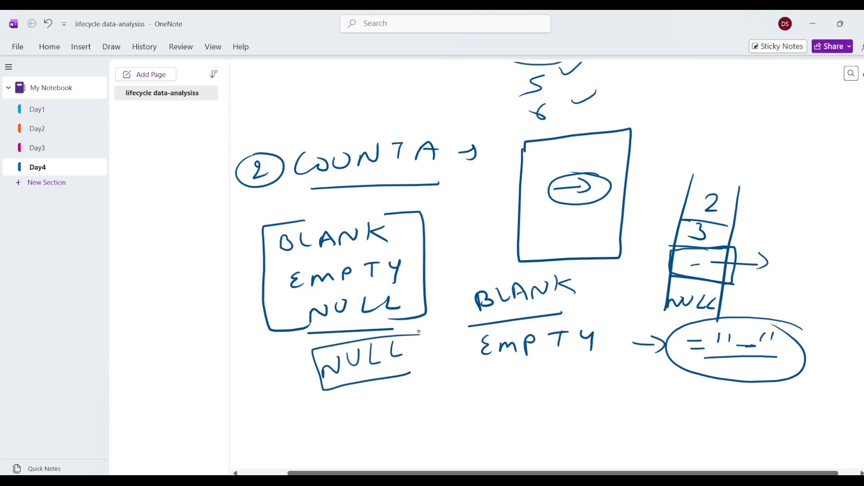
drag(418, 335, 404, 374)
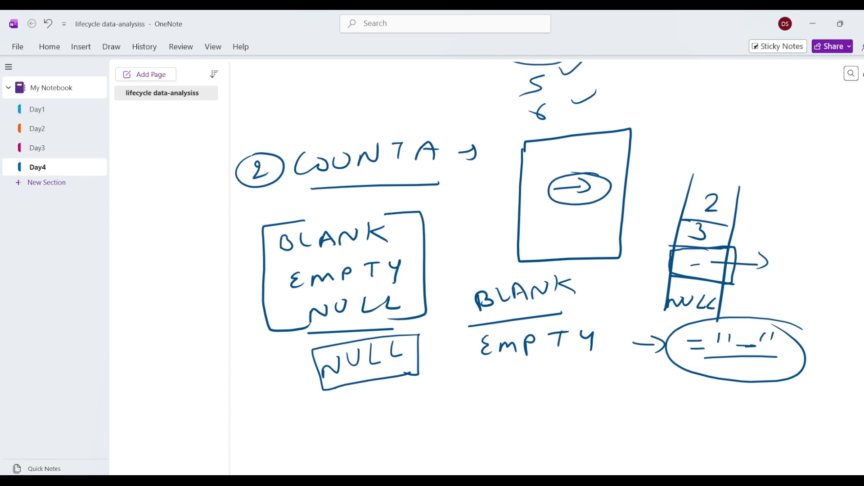
drag(333, 387, 390, 378)
drag(414, 359, 438, 355)
mouse_move(442, 344)
mouse_down()
mouse_move(446, 353)
mouse_move(410, 360)
mouse_up()
mouse_move(561, 270)
mouse_down()
mouse_move(619, 269)
mouse_move(588, 366)
mouse_up()
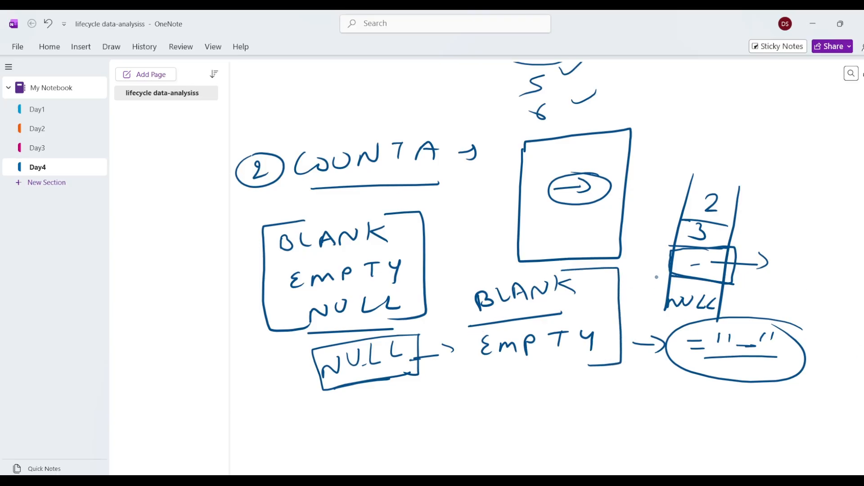
Draw two separate rectangular cells side by side above the sketched column.
drag(669, 112, 662, 149)
mouse_move(669, 112)
mouse_down()
mouse_move(731, 114)
mouse_move(661, 147)
mouse_up()
drag(770, 110, 761, 146)
mouse_move(775, 109)
mouse_down()
mouse_move(830, 140)
mouse_move(762, 145)
mouse_up()
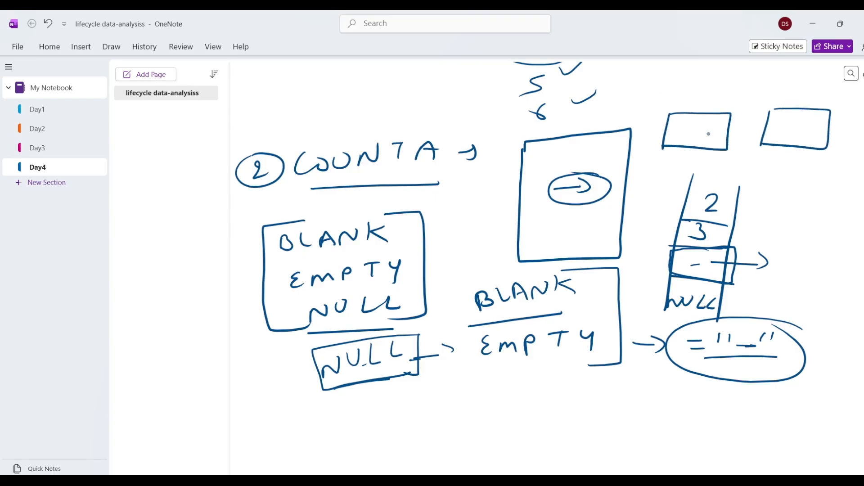
Mark the first cell with an X above it, and label the second cell =" " with an X beside it.
drag(691, 82, 721, 102)
drag(714, 86, 690, 98)
drag(770, 91, 782, 97)
mouse_move(800, 87)
mouse_down()
mouse_move(798, 94)
mouse_move(830, 95)
mouse_up()
drag(839, 87, 855, 123)
drag(849, 113, 838, 126)
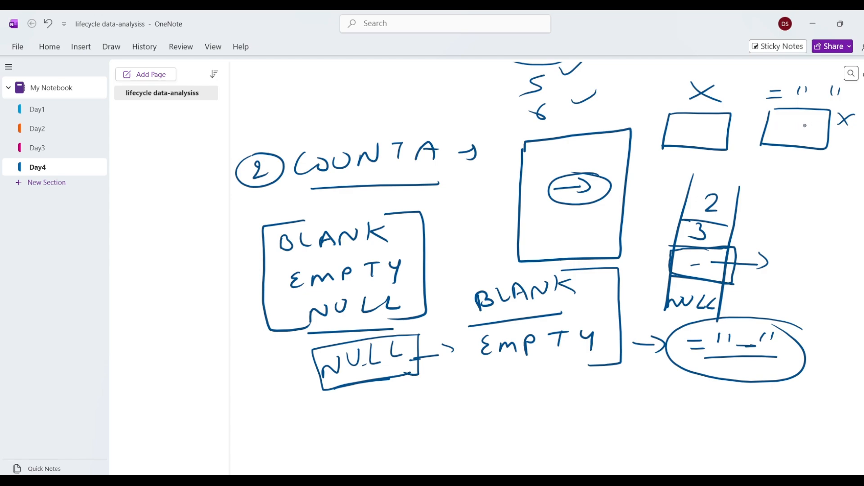
Draw dashes inside the two cells and put a tick mark under each one.
mouse_move(713, 127)
mouse_down()
mouse_move(721, 126)
mouse_move(712, 130)
mouse_up()
mouse_move(766, 132)
mouse_down()
mouse_move(803, 133)
mouse_move(803, 165)
mouse_move(831, 152)
mouse_up()
drag(703, 156, 747, 157)
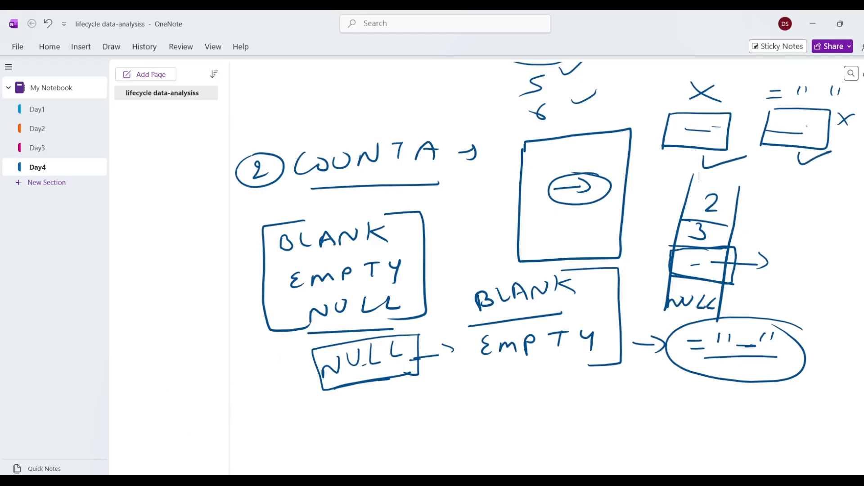
Switch to the Session 4 _ Datasets workbook in Excel and enter the formula ="" in cell K15.
click(640, 453)
click(523, 320)
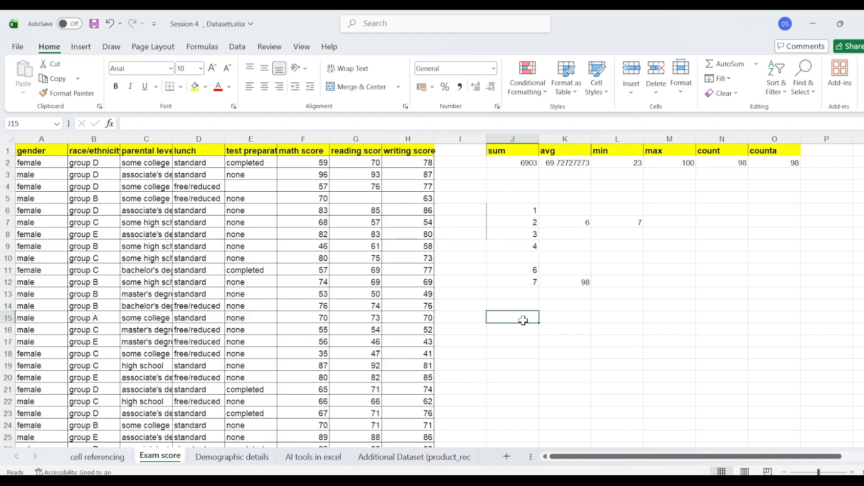
click(563, 318)
text(="")
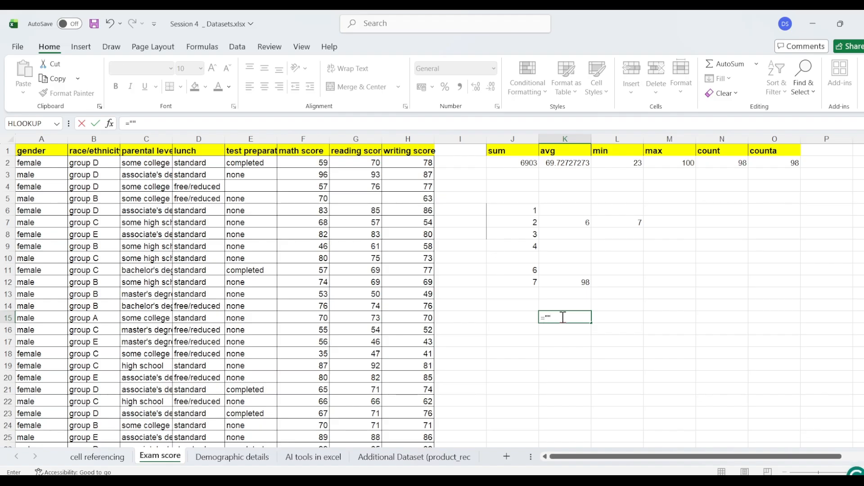
key(Return)
Compare the underlying contents of cells J15 and K15 on the Exam score sheet.
click(562, 317)
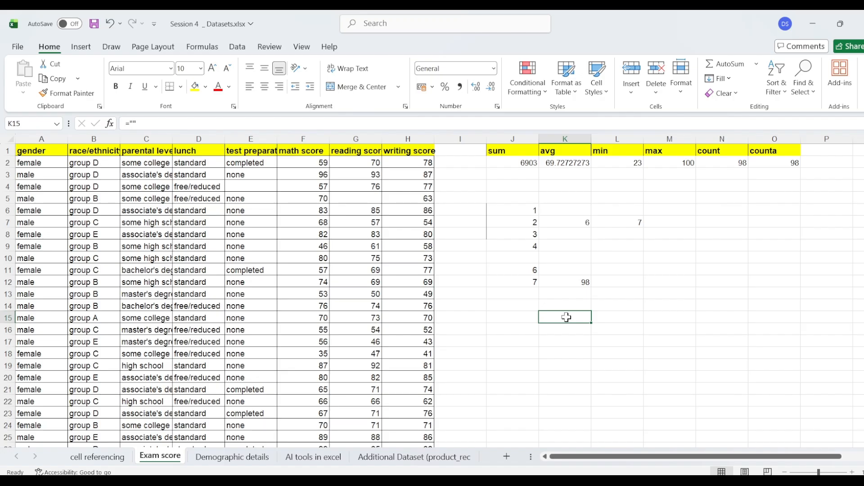
click(511, 320)
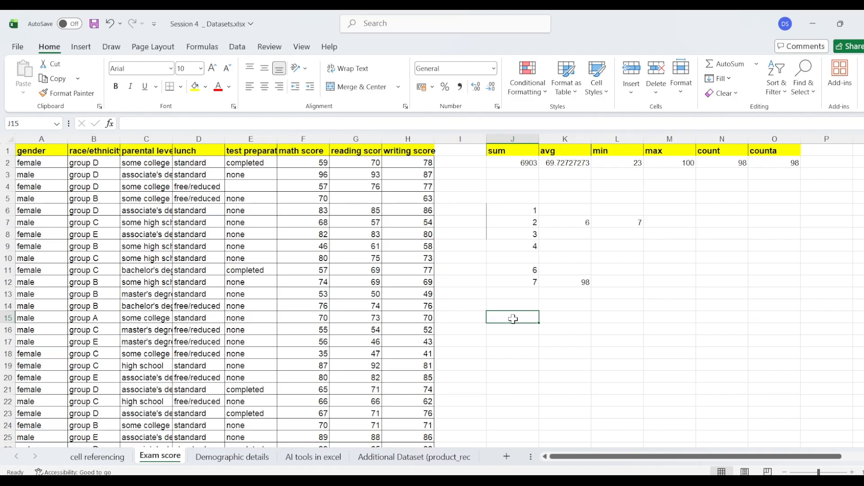
click(560, 317)
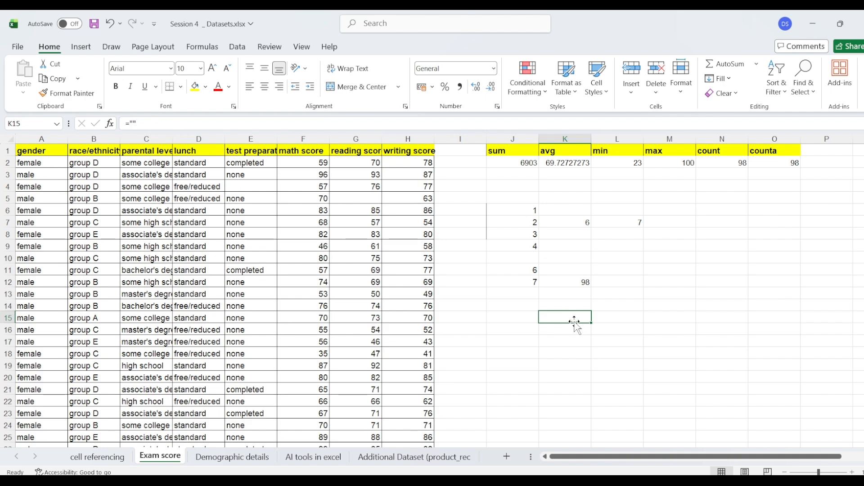
click(510, 319)
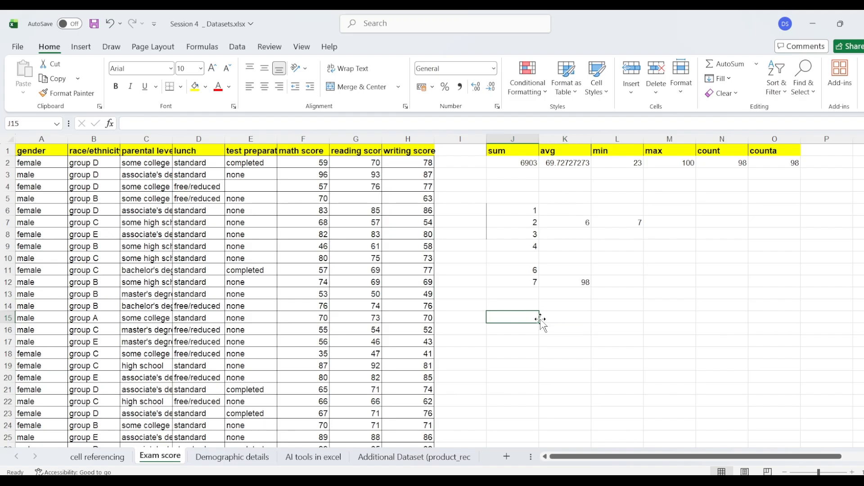
click(561, 319)
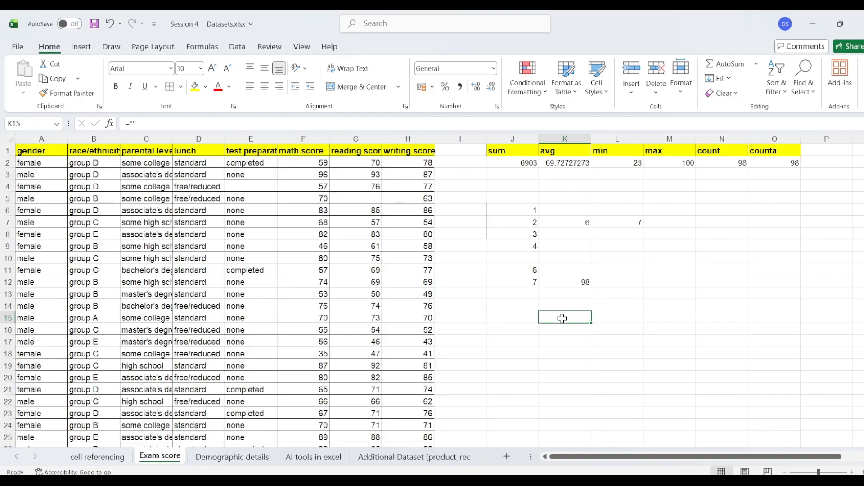
click(527, 319)
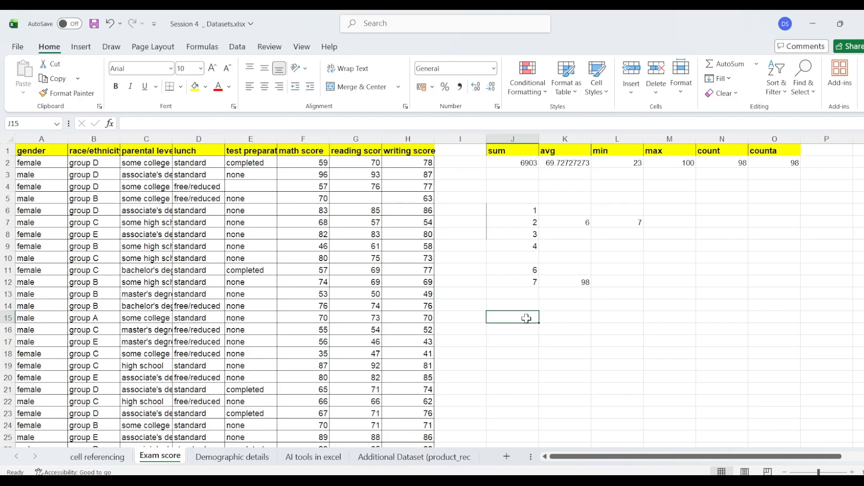
click(563, 318)
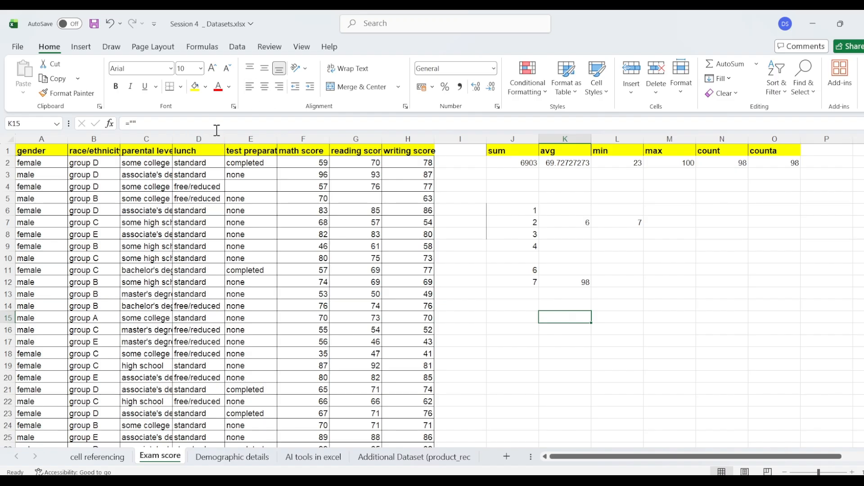
Clear the empty-string formula from cell K15.
click(203, 125)
key(BackSpace)
key(BackSpace)
key(BackSpace)
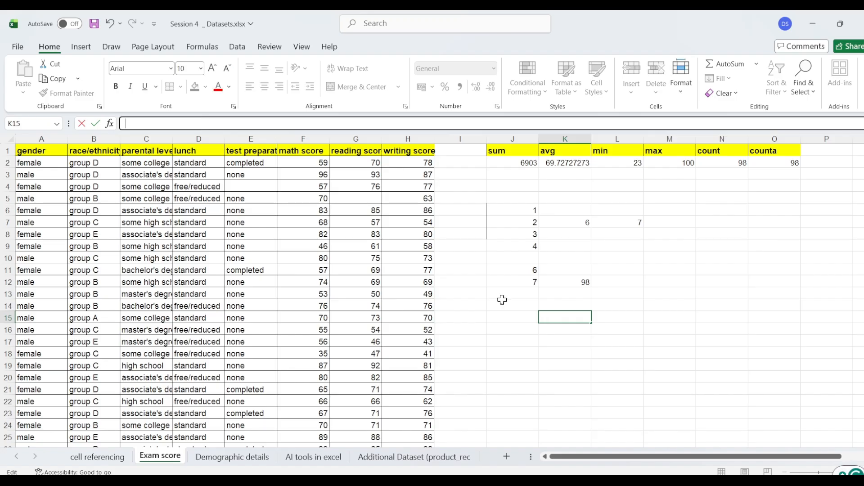
click(644, 320)
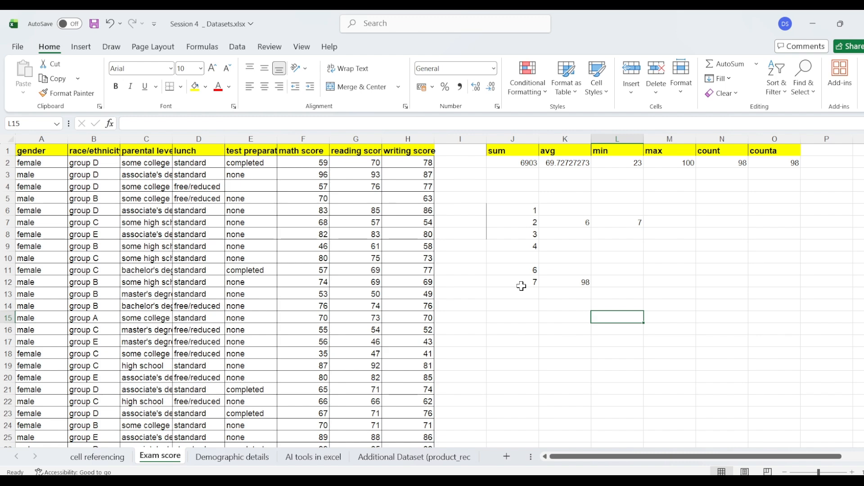
Delete the existing formulas in cells K7 and L7 beside the short number list.
click(568, 225)
double_click(568, 226)
key(BackSpace)
key(BackSpace)
key(BackSpace)
key(BackSpace)
key(BackSpace)
key(BackSpace)
key(BackSpace)
key(BackSpace)
key(BackSpace)
key(BackSpace)
key(BackSpace)
key(BackSpace)
key(BackSpace)
key(BackSpace)
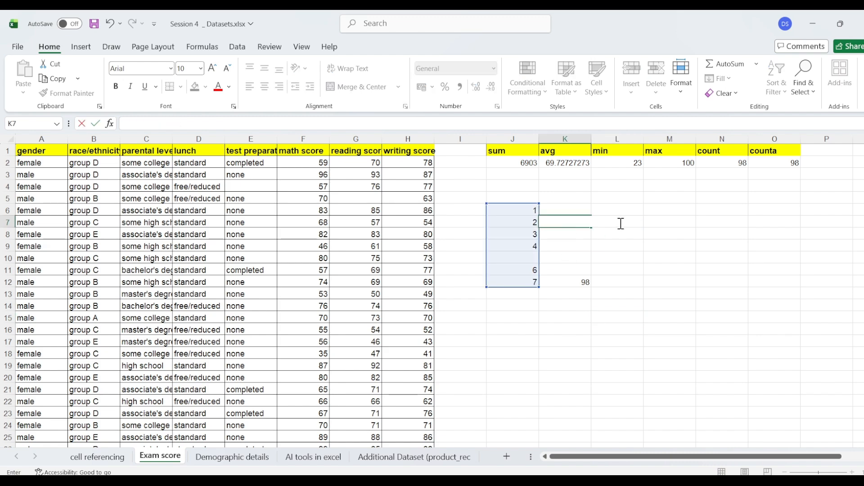
click(625, 233)
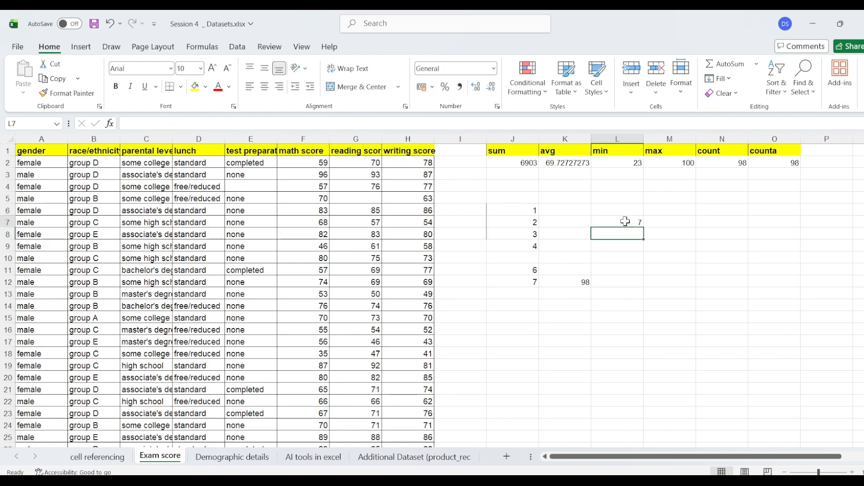
double_click(625, 220)
click(595, 313)
Inspect the formula behind the blank-looking cell J10 in the number list.
click(532, 260)
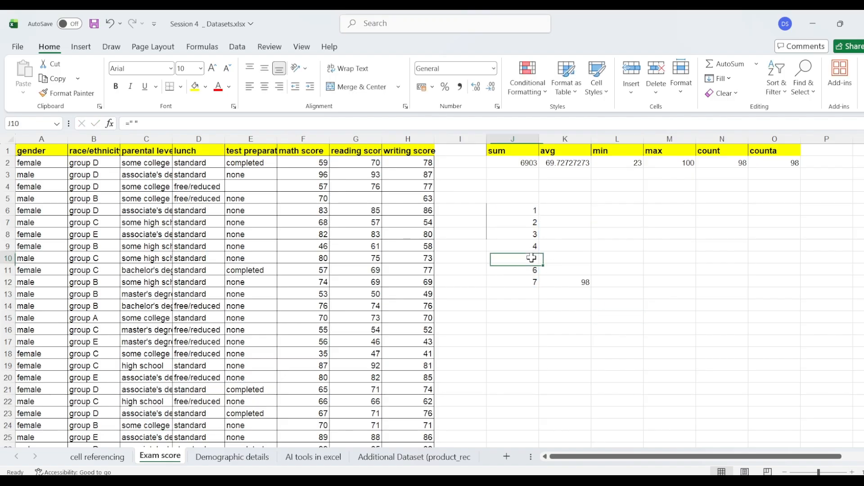
click(149, 122)
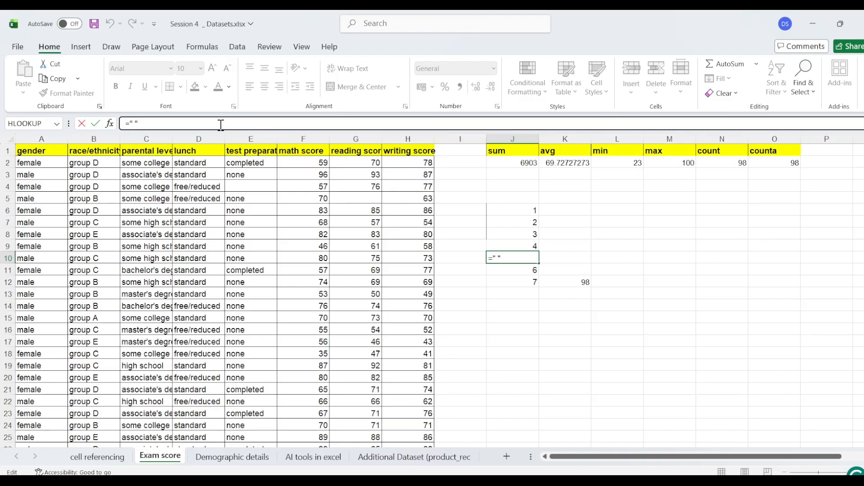
click(517, 295)
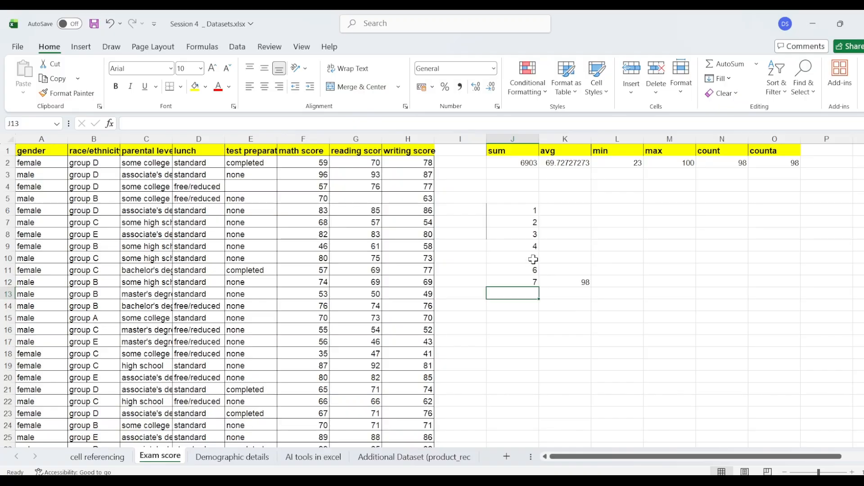
Count the numeric values of J6:J12 in cell K6 with the COUNT function.
click(580, 209)
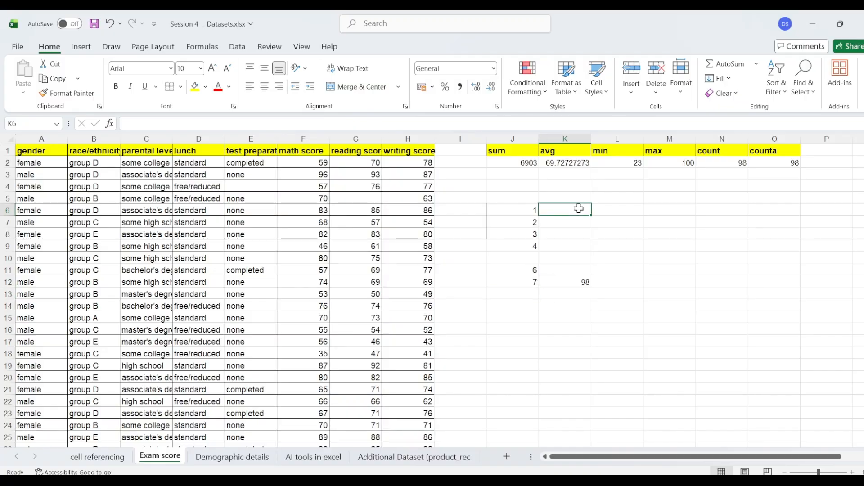
text(=count()
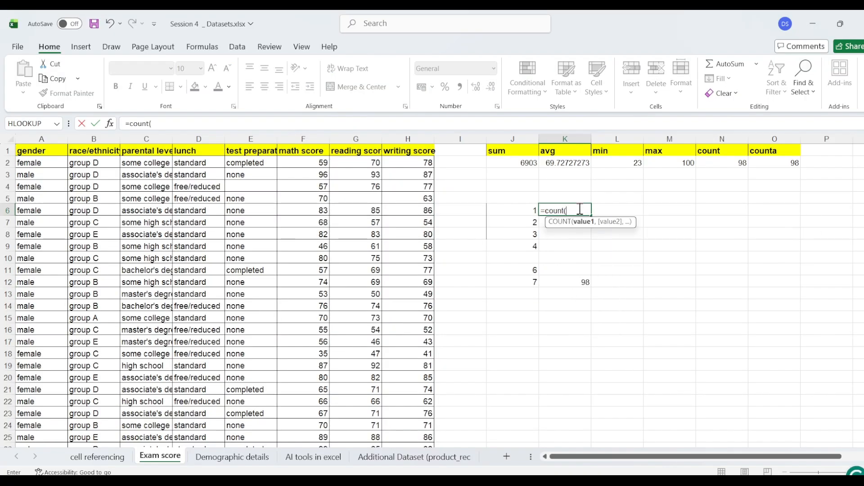
click(516, 207)
key(ctrl+shift+Down)
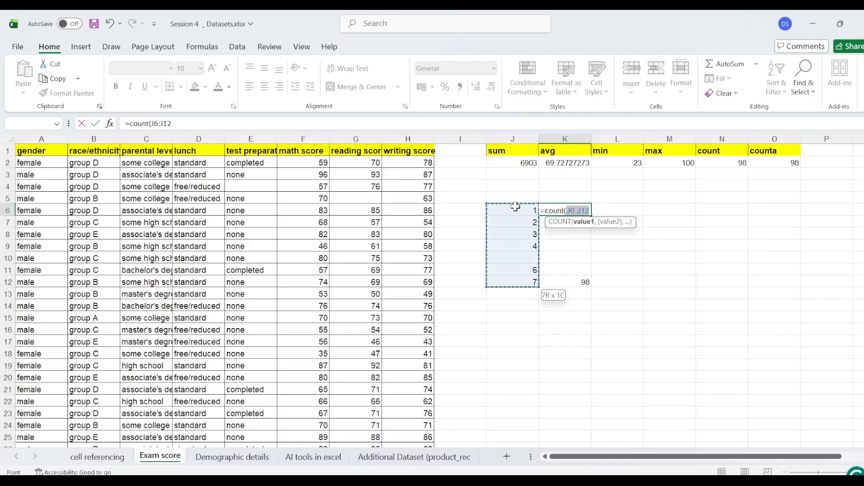
key(Return)
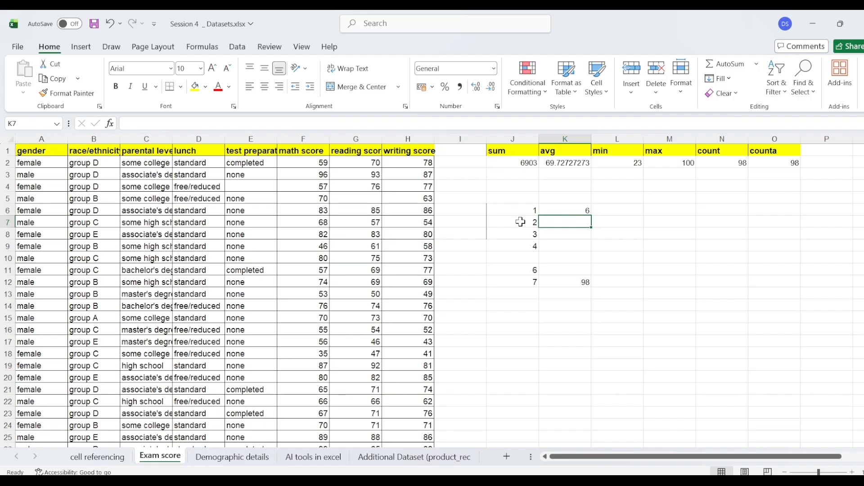
Count the non-blank cells of J6:J12 in cell L6 with the COUNTA function.
click(527, 260)
click(608, 210)
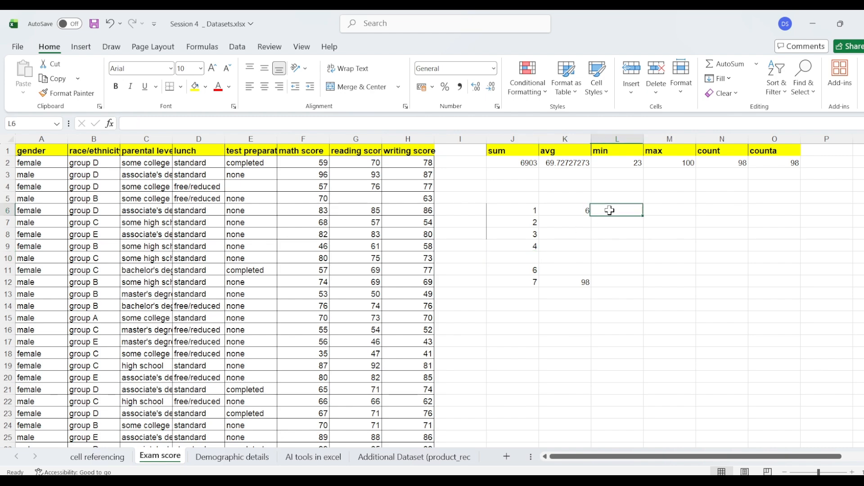
text(=counta()
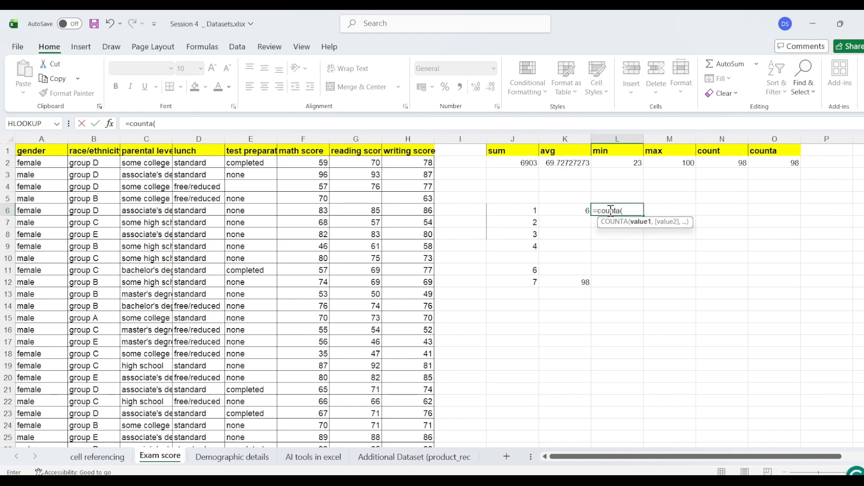
click(533, 209)
key(ctrl+shift+Down)
key(ctrl+shift+Down)
key(ctrl+shift+Down)
key(ctrl+shift+Down)
key(ctrl+shift+Down)
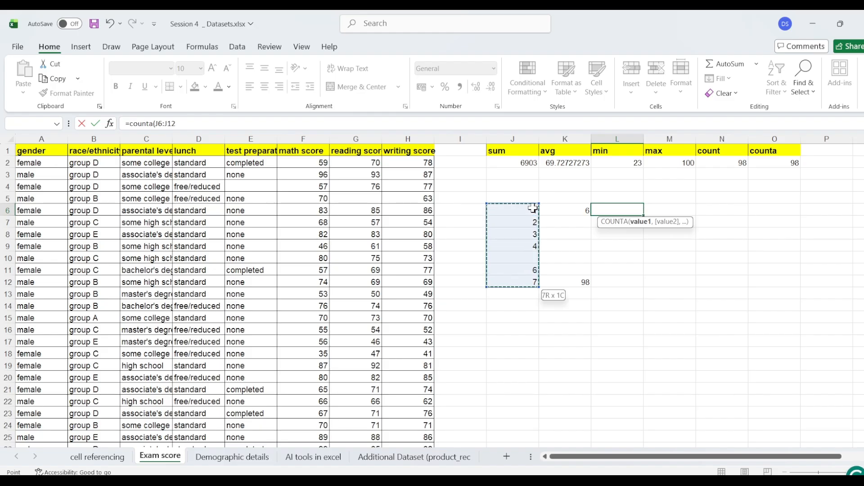
key(ctrl+shift+Up)
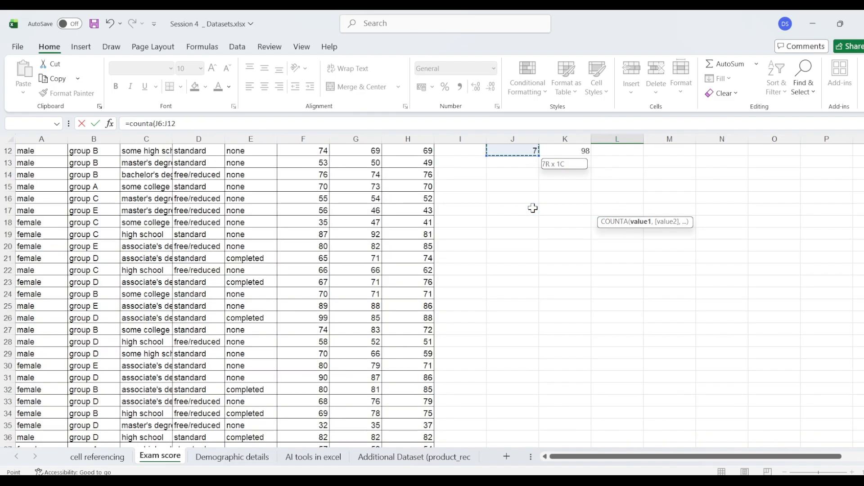
key(Return)
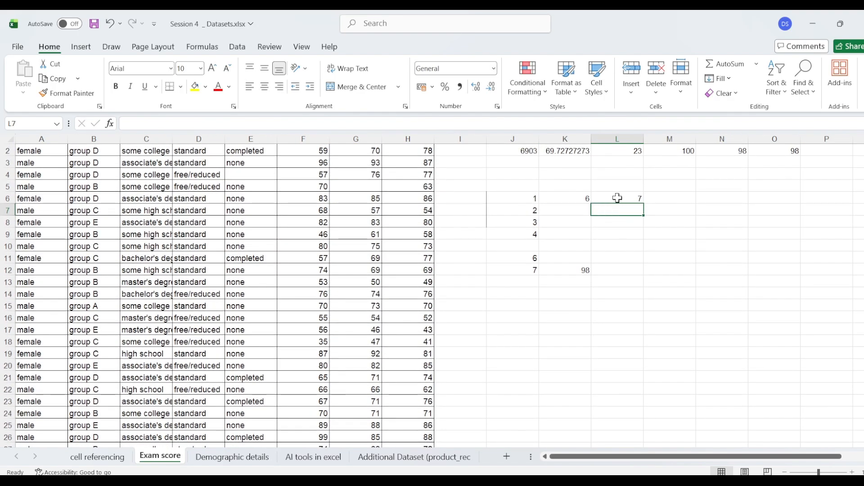
Review the COUNTA formula in L6 and compare cell J10's content with neighbouring cells J11 and K10.
click(617, 197)
scroll(618, 250, up, 1)
scroll(618, 250, down, 1)
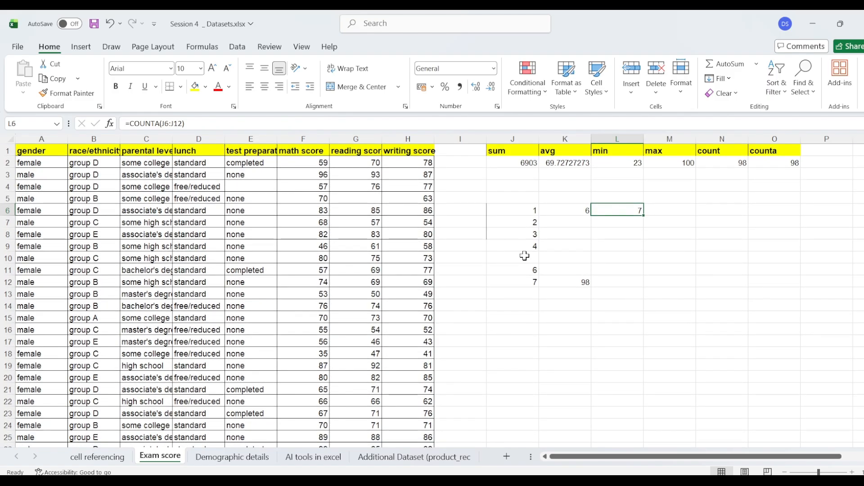
click(525, 256)
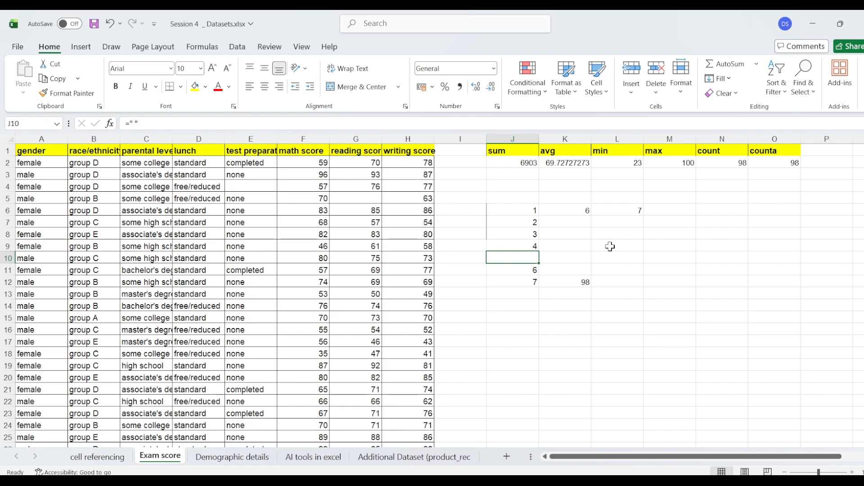
click(523, 271)
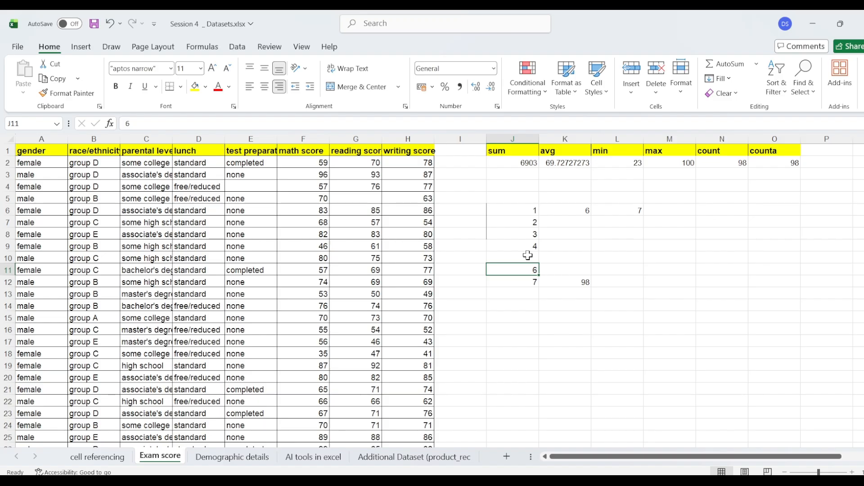
click(528, 256)
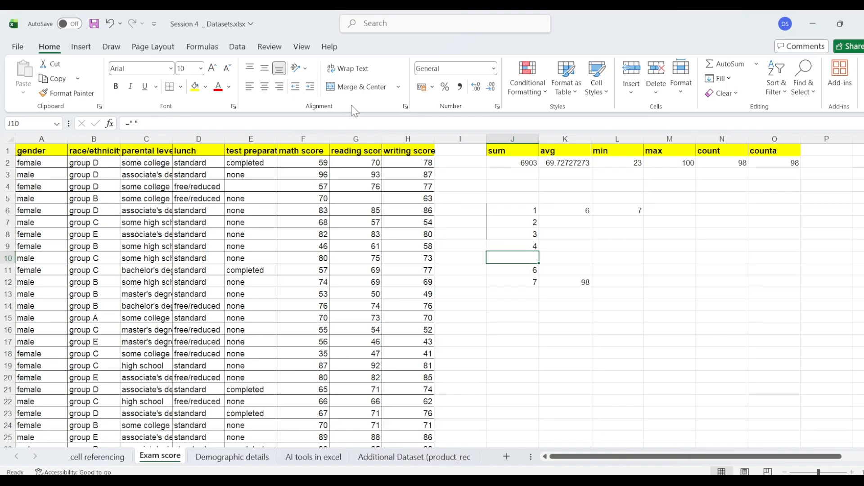
click(567, 259)
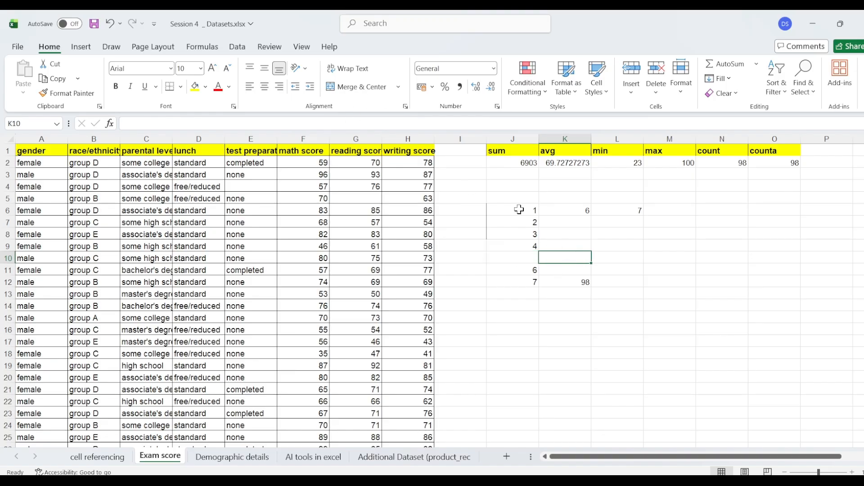
Remove the quoted-space formula from cell J10 so that the cell is truly blank.
click(525, 263)
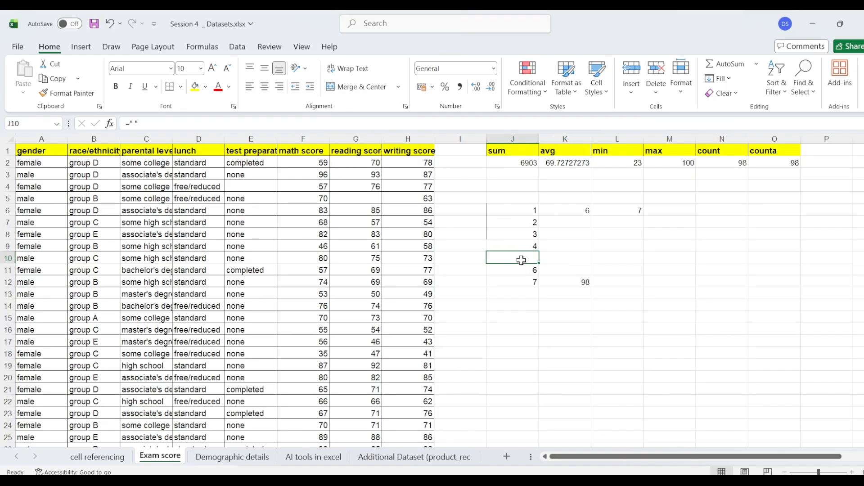
click(309, 122)
text(=" ")
key(BackSpace)
key(BackSpace)
key(BackSpace)
key(BackSpace)
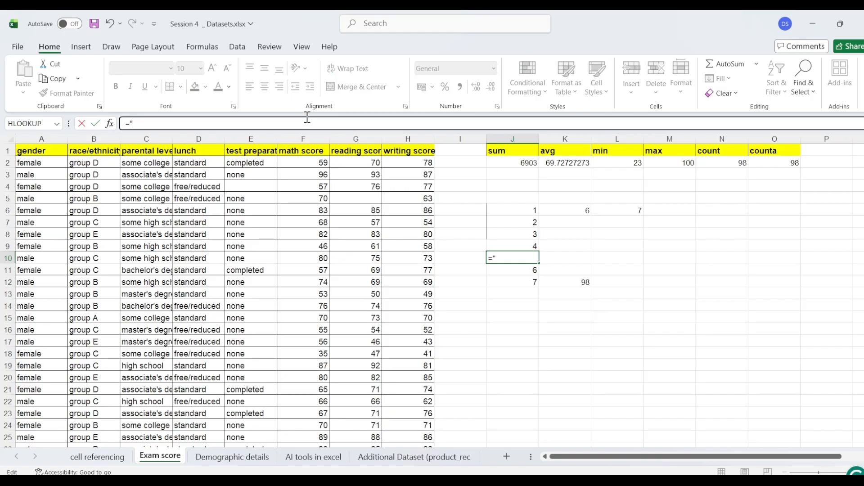
key(Return)
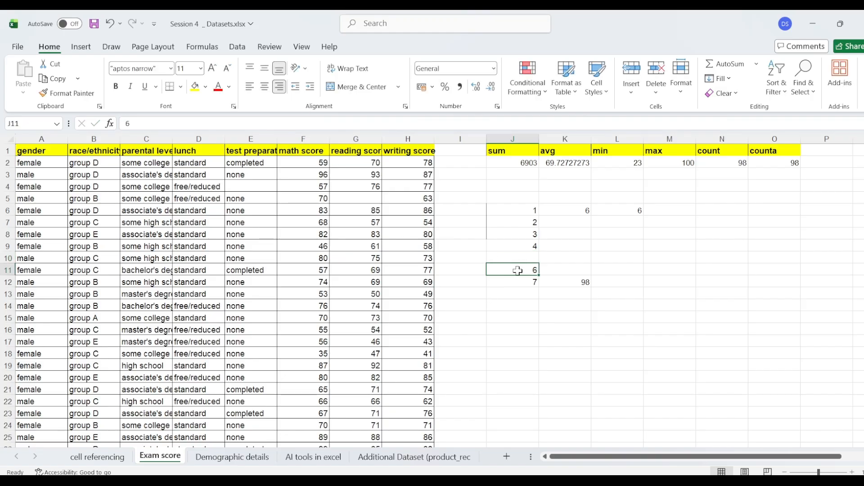
Check the COUNTA result in L6 against the content of cell J10.
click(522, 259)
click(632, 210)
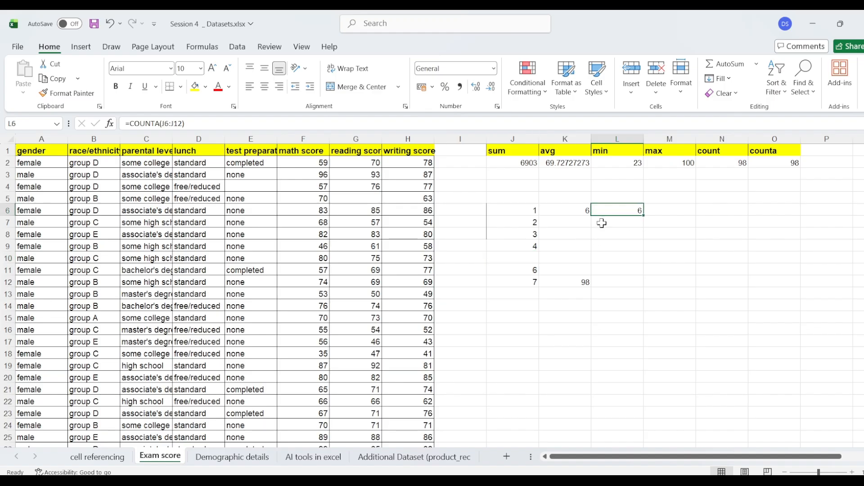
click(531, 259)
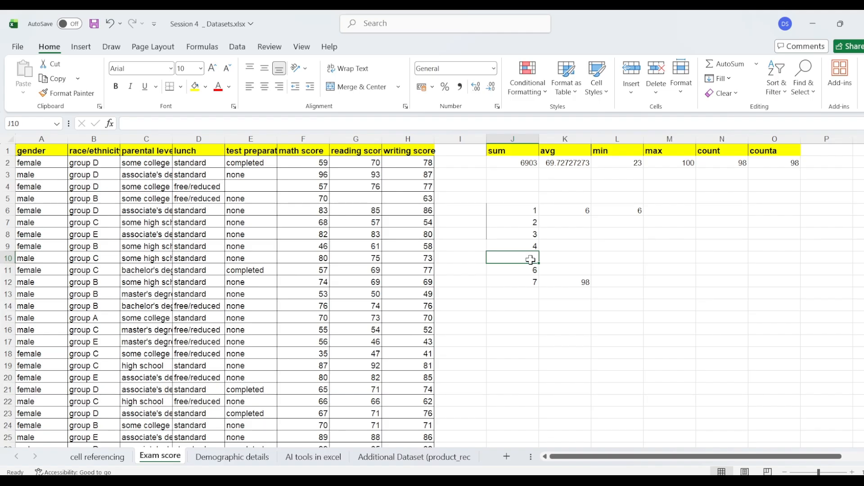
Enter the letter a in cell J10 and check the COUNTA formula in L6.
text(a)
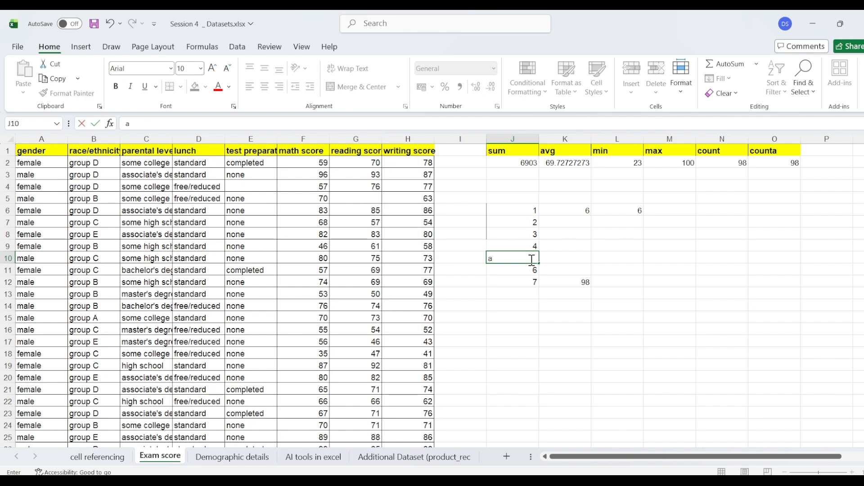
key(Return)
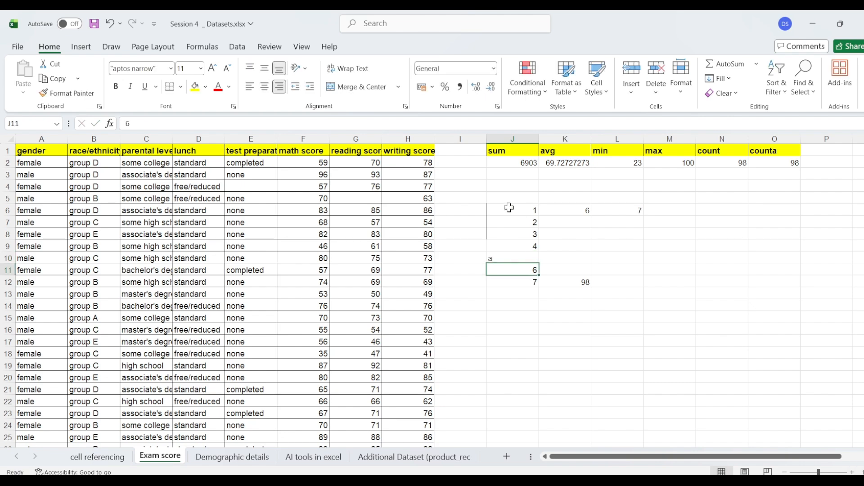
click(632, 210)
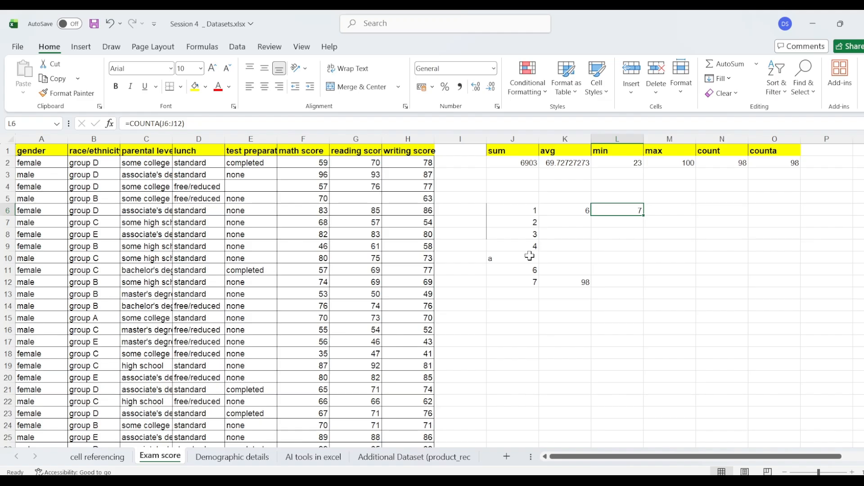
Replace the content of cell J10 with the text #rfr.
click(529, 255)
key(BackSpace)
text(#rfr)
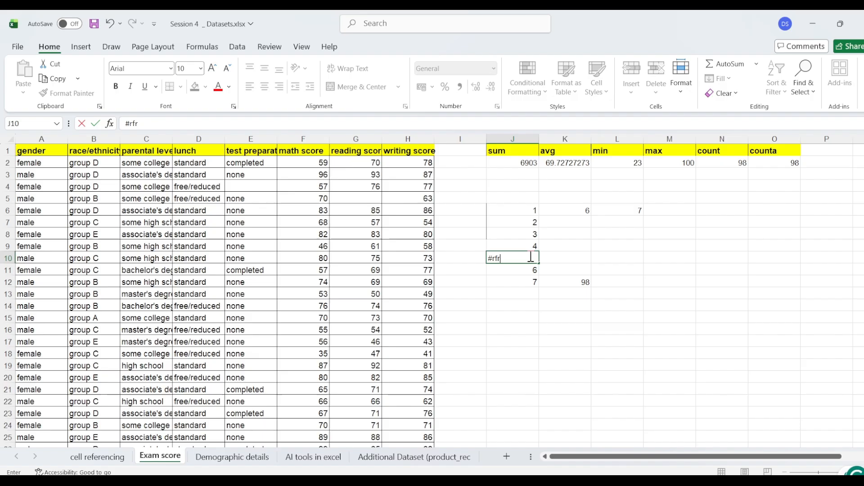
key(Return)
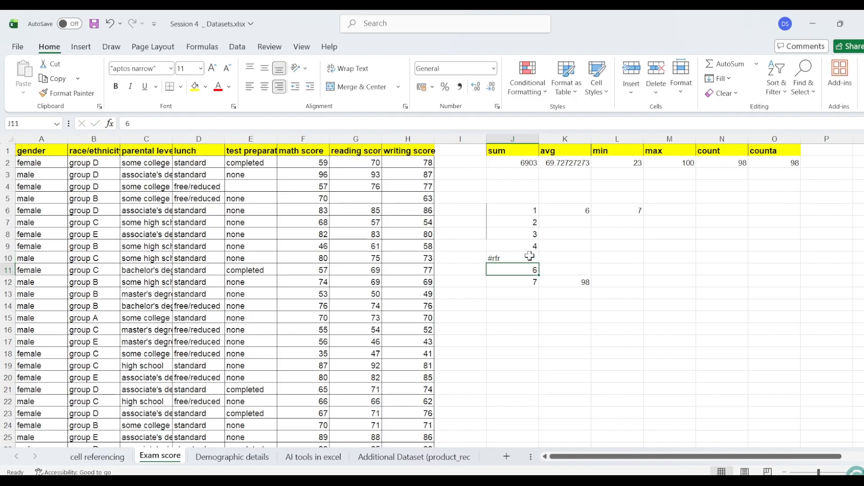
Change cell J10 to #error and compare the COUNTA formula in L6 with the COUNT formula in K6.
click(523, 255)
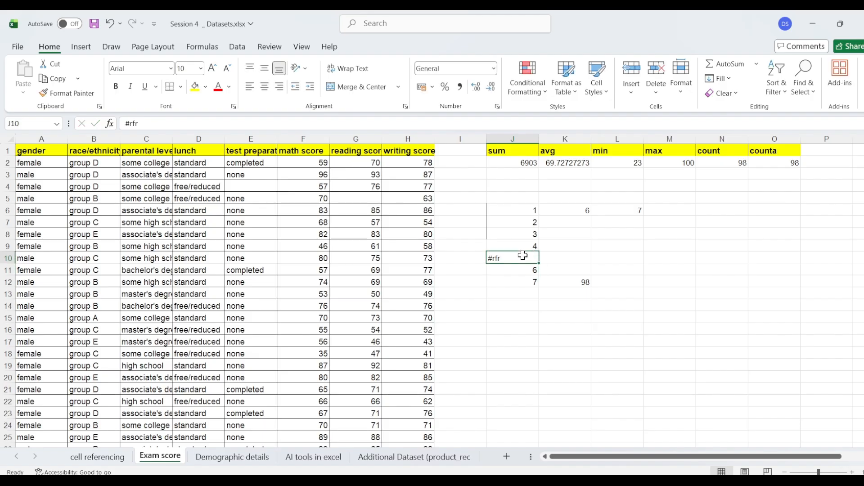
text(#errpr)
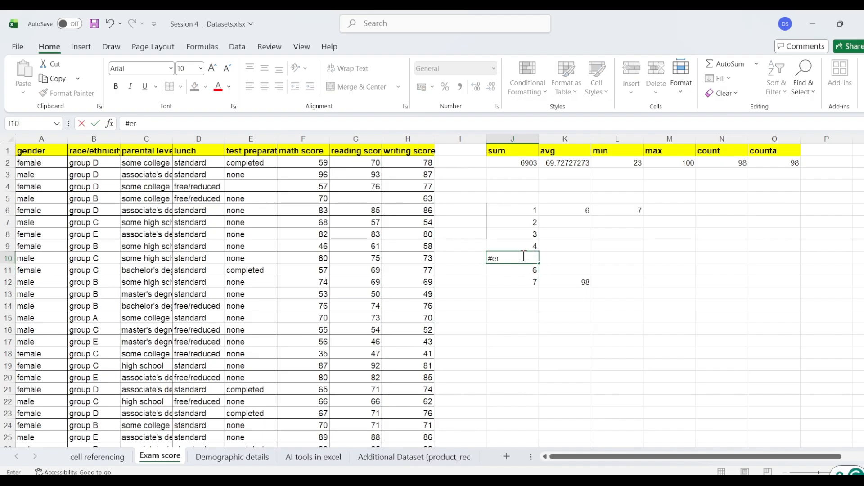
key(BackSpace)
key(BackSpace)
text(or)
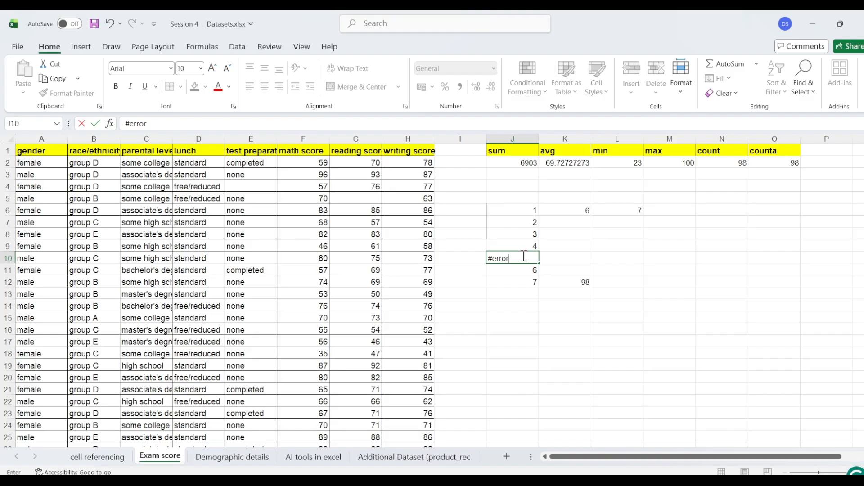
key(Return)
click(610, 210)
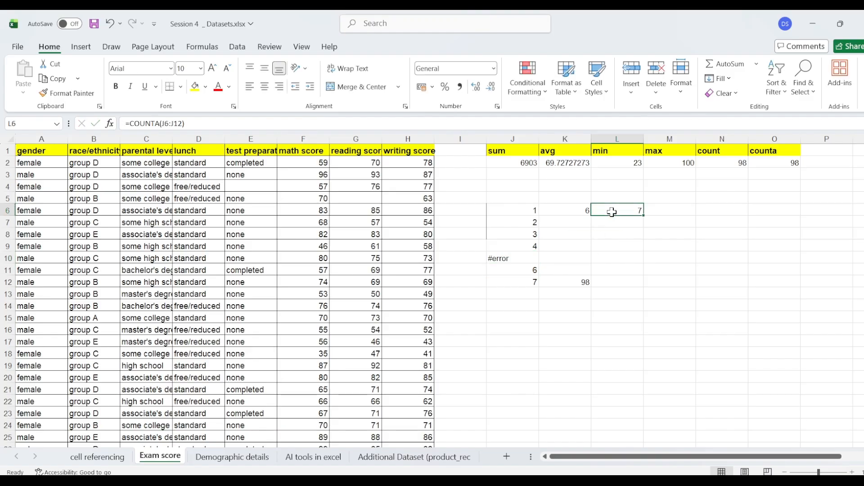
click(587, 211)
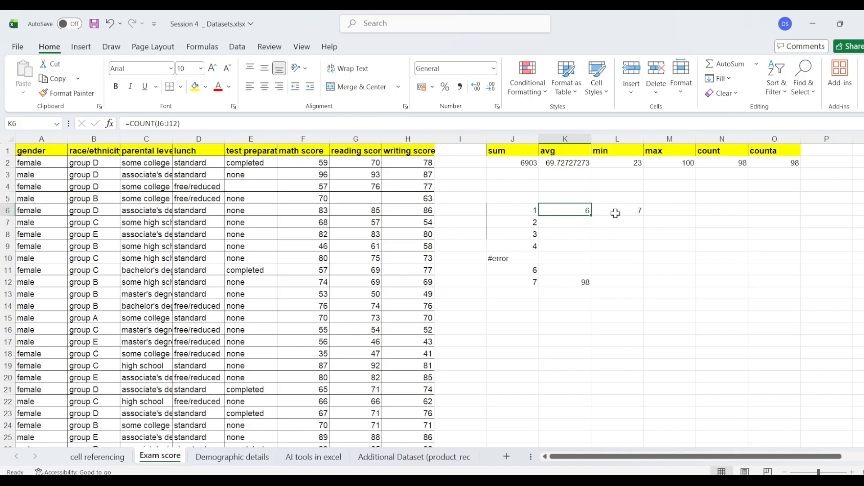
Clear the #error text from cell J10 so that the cell is blank again.
click(499, 258)
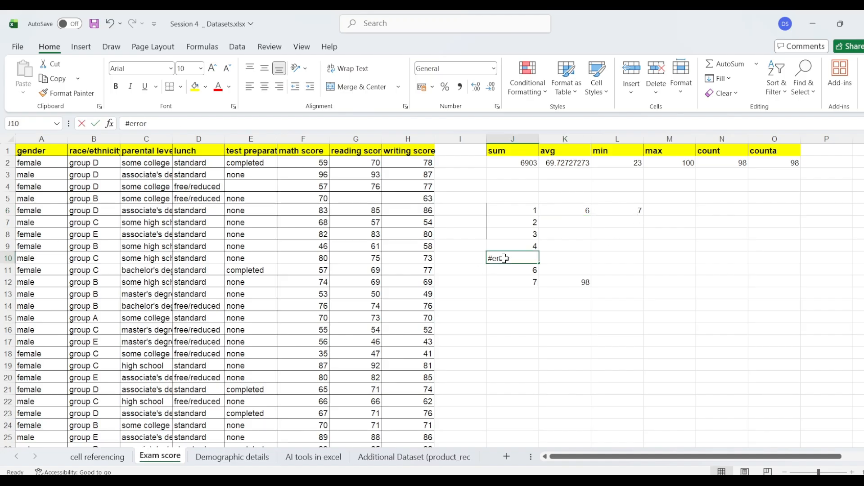
key(BackSpace)
click(566, 261)
click(528, 258)
Switch to the OneNote page and handwrite an arrow followed by "countif =" on an empty area.
click(813, 24)
scroll(631, 265, down, 10)
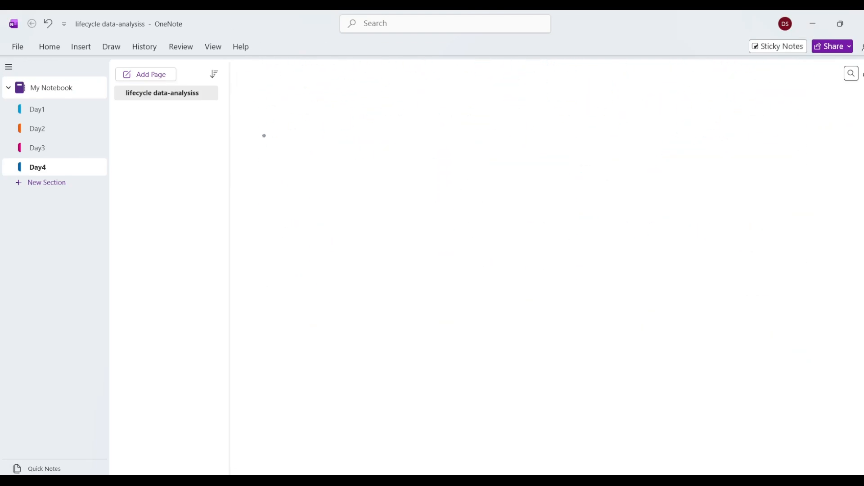
mouse_move(250, 128)
mouse_down()
mouse_move(388, 109)
mouse_move(385, 120)
mouse_up()
drag(382, 117, 417, 118)
mouse_move(438, 107)
mouse_down()
mouse_move(436, 122)
mouse_move(445, 98)
mouse_up()
drag(431, 112, 480, 108)
drag(471, 119, 482, 118)
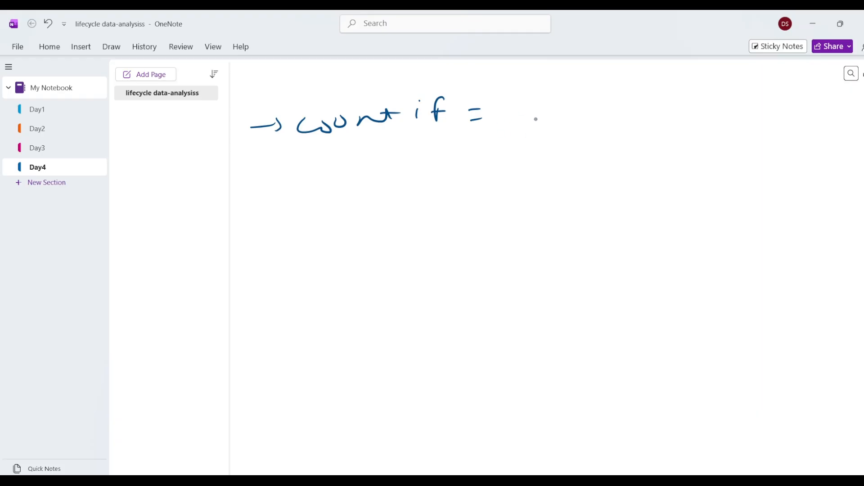
Draw separate boxes around "count" and "if", underline both, and handwrite "number" below the count box.
mouse_move(360, 102)
mouse_down()
mouse_move(409, 122)
mouse_move(315, 157)
mouse_move(329, 111)
mouse_move(354, 108)
mouse_up()
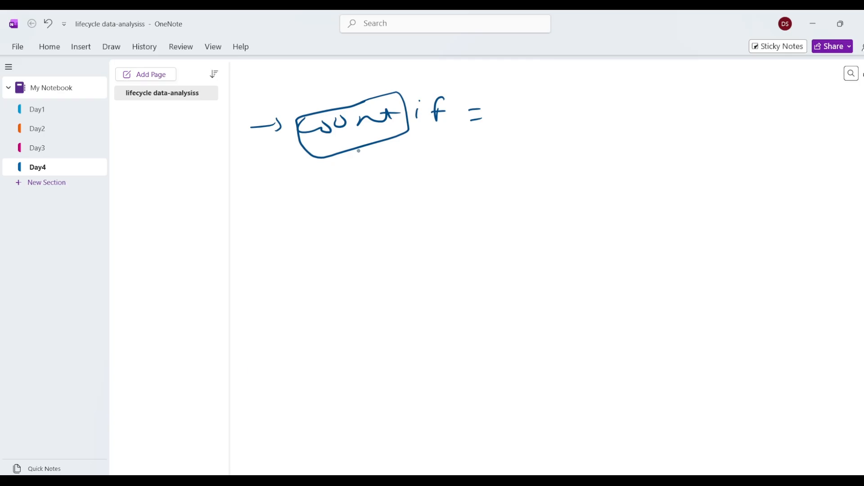
drag(409, 133, 446, 126)
mouse_move(416, 92)
mouse_down()
mouse_move(452, 83)
mouse_move(414, 119)
mouse_move(415, 130)
mouse_up()
mouse_move(449, 83)
mouse_down()
mouse_move(451, 124)
mouse_move(442, 130)
mouse_up()
mouse_move(326, 141)
mouse_down()
mouse_move(375, 122)
mouse_move(326, 142)
mouse_move(333, 138)
mouse_up()
mouse_move(339, 177)
mouse_down()
mouse_move(368, 153)
mouse_move(440, 132)
mouse_move(484, 132)
mouse_up()
Handwrite "if criteria" after the equals sign of the countif note and underline the criteria word.
mouse_move(508, 116)
mouse_down()
mouse_move(507, 128)
mouse_move(531, 116)
mouse_up()
mouse_move(560, 105)
mouse_down()
mouse_move(553, 116)
mouse_move(664, 90)
mouse_up()
drag(664, 90, 661, 103)
drag(562, 127, 695, 112)
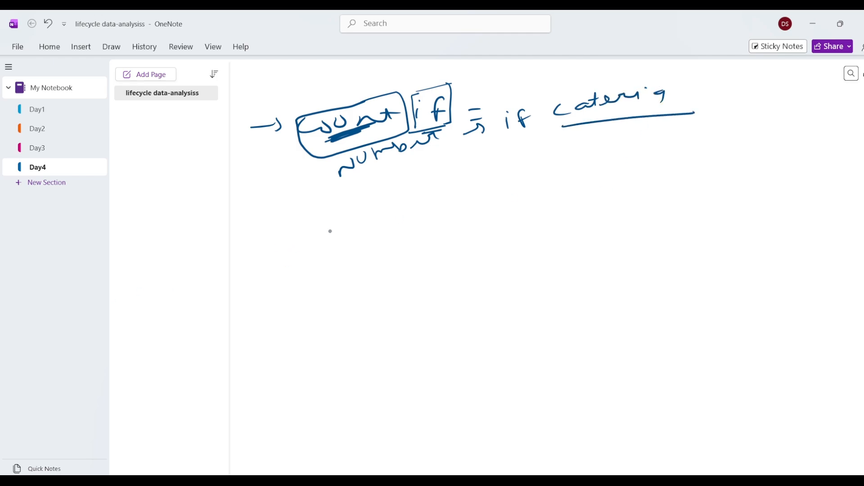
Handwrite the sample values 2, 3, 4, 5, 3, 6 in a column and draw a double arrow beside them.
mouse_move(269, 222)
mouse_down()
mouse_move(287, 234)
mouse_move(276, 272)
mouse_up()
drag(281, 310, 294, 312)
mouse_move(293, 307)
mouse_down()
mouse_move(296, 371)
mouse_move(311, 401)
mouse_move(305, 412)
mouse_move(320, 443)
mouse_up()
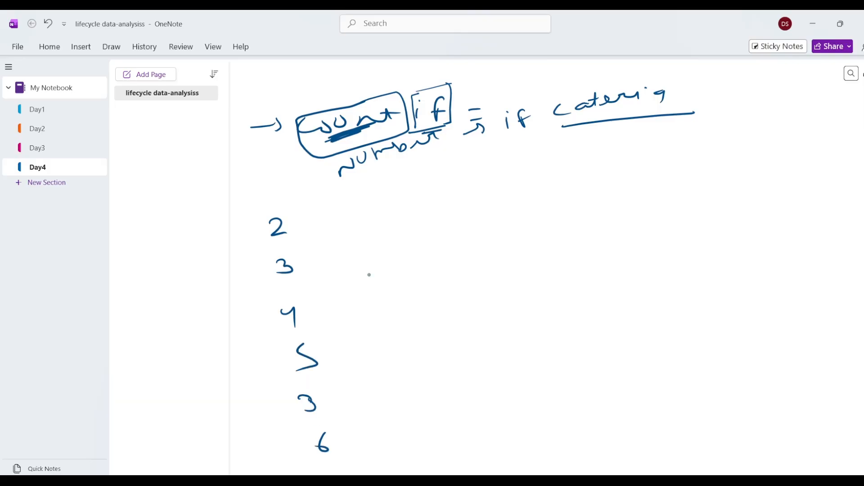
drag(363, 270, 388, 266)
mouse_move(369, 273)
mouse_down()
mouse_move(391, 270)
mouse_move(385, 276)
mouse_up()
Handwrite a "count +" note with an arrow to a further word below the criteria note, and underline it twice.
drag(438, 189, 512, 182)
mouse_move(556, 166)
mouse_down()
mouse_move(560, 177)
mouse_move(580, 166)
mouse_up()
mouse_move(630, 159)
mouse_down()
mouse_move(657, 151)
mouse_move(648, 166)
mouse_up()
mouse_move(699, 149)
mouse_down()
mouse_move(719, 163)
mouse_move(708, 167)
mouse_up()
mouse_move(716, 151)
mouse_down()
mouse_move(719, 163)
mouse_move(792, 154)
mouse_move(799, 163)
mouse_up()
drag(522, 194, 760, 165)
drag(792, 146, 809, 163)
drag(631, 203, 767, 182)
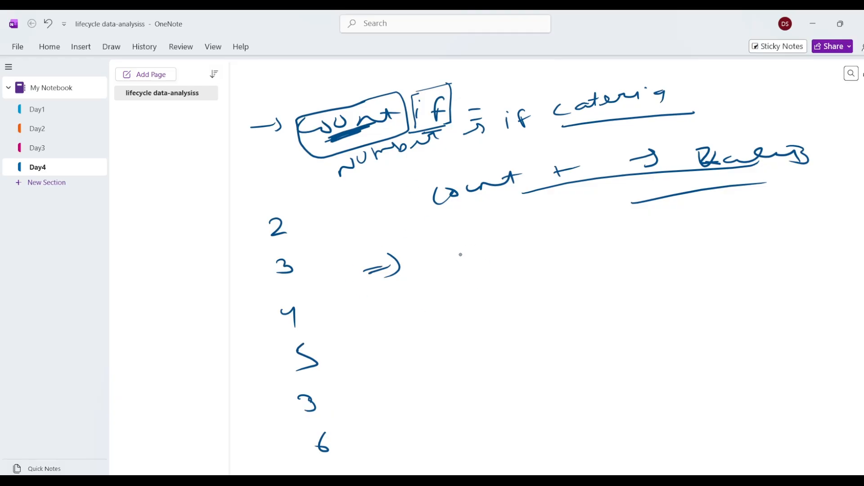
Mark the sample value 3 with an equals sign and handwrite the syntax "countif (range, -)" beside the double arrow.
drag(322, 260, 332, 257)
drag(323, 268, 339, 260)
drag(341, 245, 359, 253)
drag(481, 252, 495, 266)
drag(509, 252, 563, 235)
drag(555, 242, 586, 242)
mouse_move(605, 224)
mouse_down()
mouse_move(603, 238)
mouse_move(609, 226)
mouse_move(642, 246)
mouse_move(662, 235)
mouse_up()
mouse_move(670, 223)
mouse_down()
mouse_move(722, 217)
mouse_move(737, 232)
mouse_up()
click(757, 211)
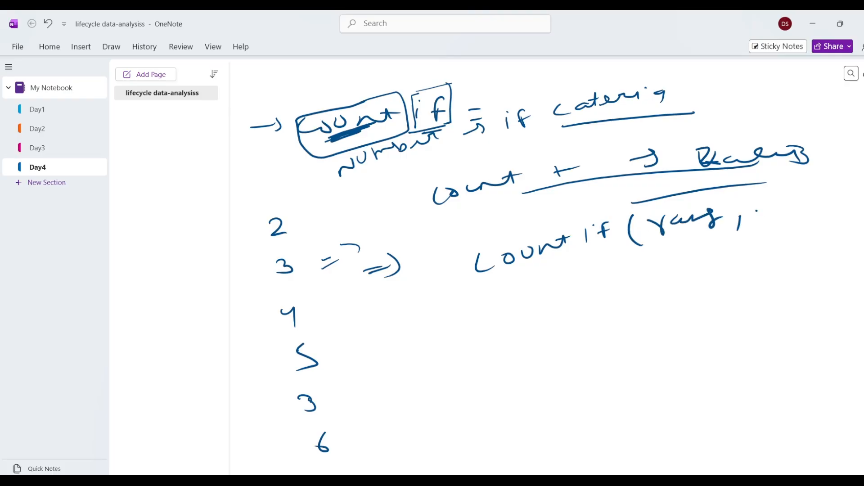
drag(757, 210, 775, 207)
drag(786, 196, 794, 214)
drag(827, 182, 824, 227)
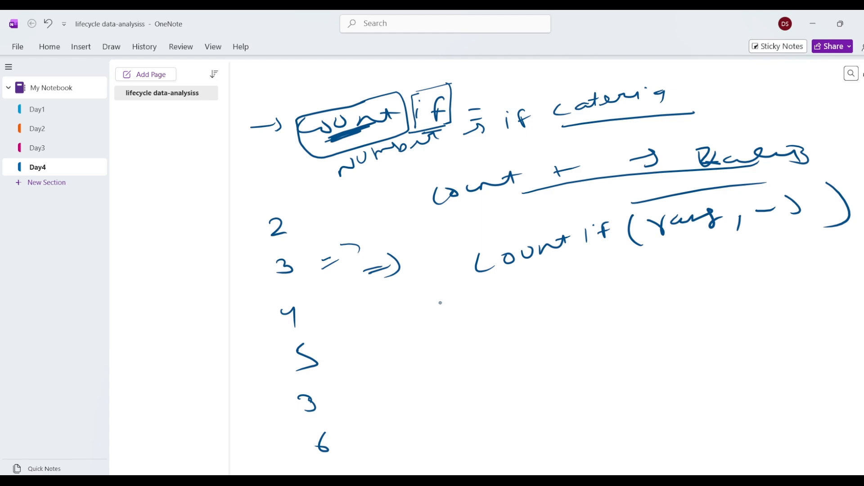
Handwrite "sumif" below the countif syntax and underline the "if" in countif.
drag(463, 313, 450, 330)
drag(588, 258, 614, 255)
mouse_move(616, 222)
mouse_down()
mouse_move(605, 228)
mouse_move(605, 246)
mouse_up()
drag(605, 231, 615, 228)
drag(486, 302, 559, 300)
mouse_move(584, 272)
mouse_down()
mouse_move(574, 292)
mouse_move(584, 282)
mouse_up()
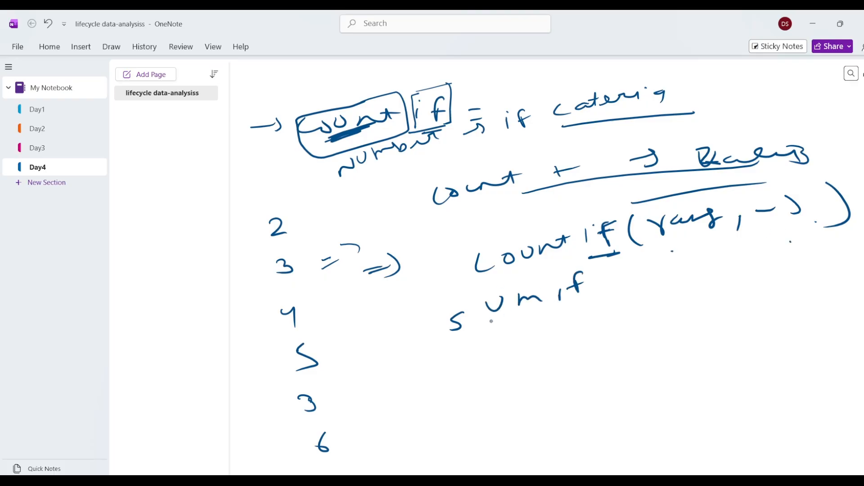
Box the "sum" and "if" parts of sumif separately and handwrite "[range, -" beside them.
mouse_move(464, 338)
mouse_down()
mouse_move(552, 311)
mouse_move(456, 311)
mouse_move(454, 333)
mouse_up()
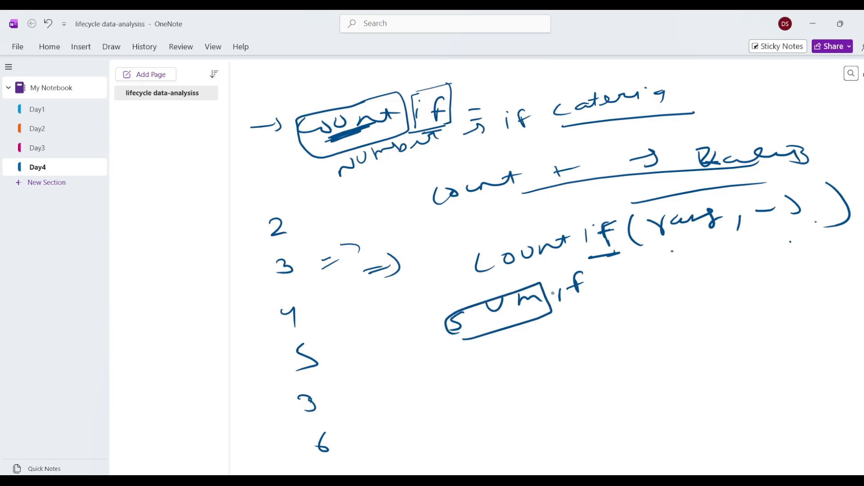
mouse_move(550, 278)
mouse_down()
mouse_move(563, 304)
mouse_move(597, 262)
mouse_move(579, 304)
mouse_move(566, 309)
mouse_up()
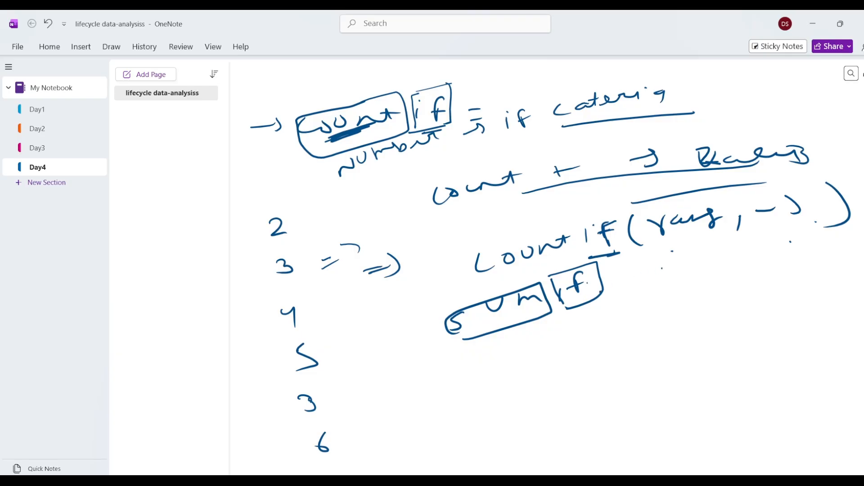
mouse_move(662, 269)
mouse_down()
mouse_move(669, 306)
mouse_move(688, 289)
mouse_move(761, 266)
mouse_move(814, 272)
mouse_up()
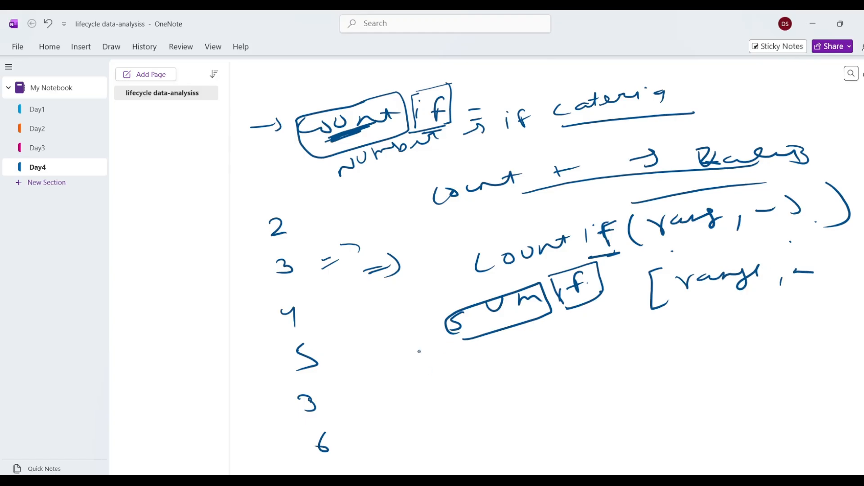
Handwrite "countifs" below sumif and draw a box around its "ifs" part.
mouse_move(429, 379)
mouse_down()
mouse_move(423, 384)
mouse_move(501, 372)
mouse_up()
drag(540, 356, 531, 373)
mouse_move(551, 358)
mouse_down()
mouse_move(545, 370)
mouse_move(512, 363)
mouse_up()
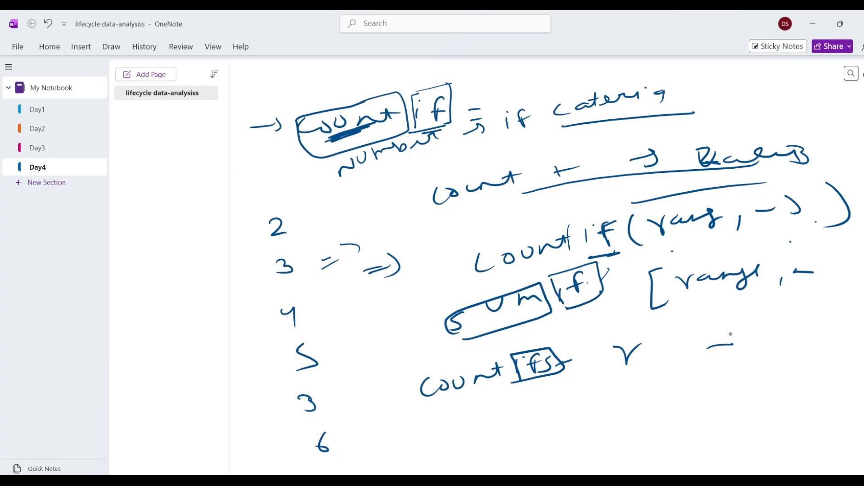
Handwrite "sumifs" below the countifs note.
drag(465, 433, 460, 446)
drag(482, 428, 495, 426)
drag(504, 425, 505, 436)
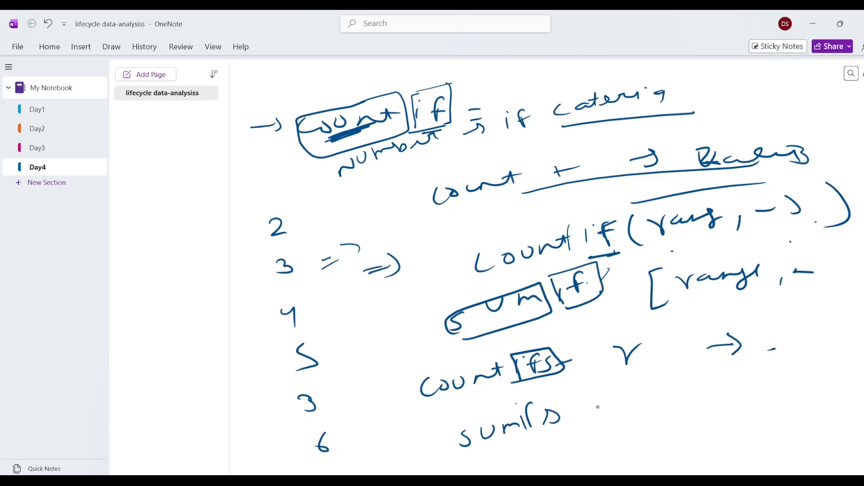
Underline the endings of sumif and sumifs and draw brackets with a long line beside the countifs and sumifs notes.
drag(516, 340, 565, 327)
drag(522, 429, 568, 412)
mouse_move(641, 368)
mouse_down()
mouse_move(626, 415)
mouse_move(647, 409)
mouse_up()
mouse_move(656, 385)
mouse_down()
mouse_move(815, 369)
mouse_move(813, 382)
mouse_up()
drag(839, 334, 851, 408)
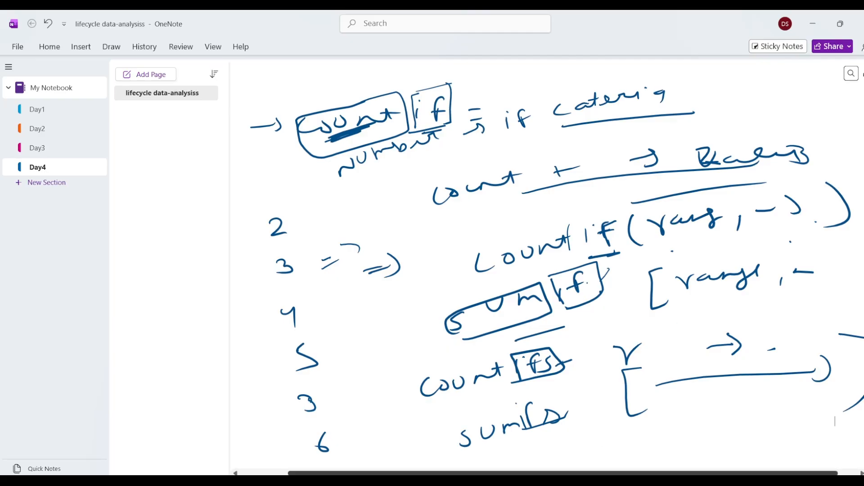
Switch back to the Excel workbook and fill the empty reading score in cell G5 with 70.
mouse_move(625, 462)
click(652, 438)
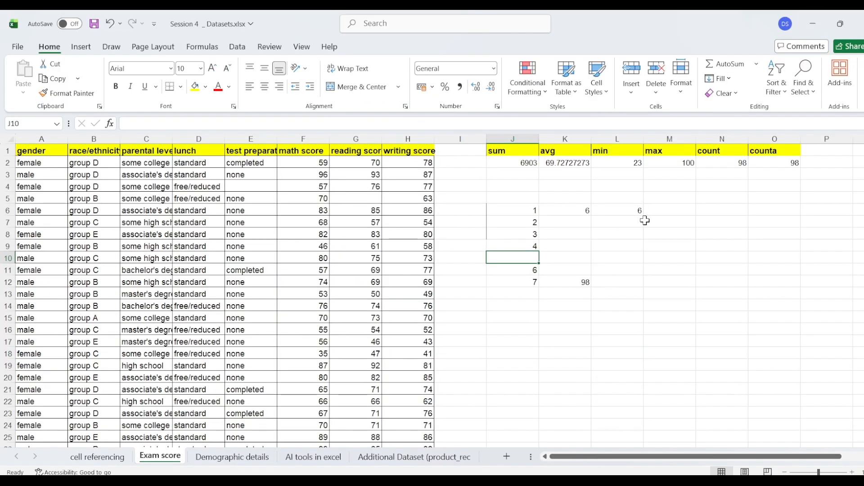
click(346, 198)
text(70)
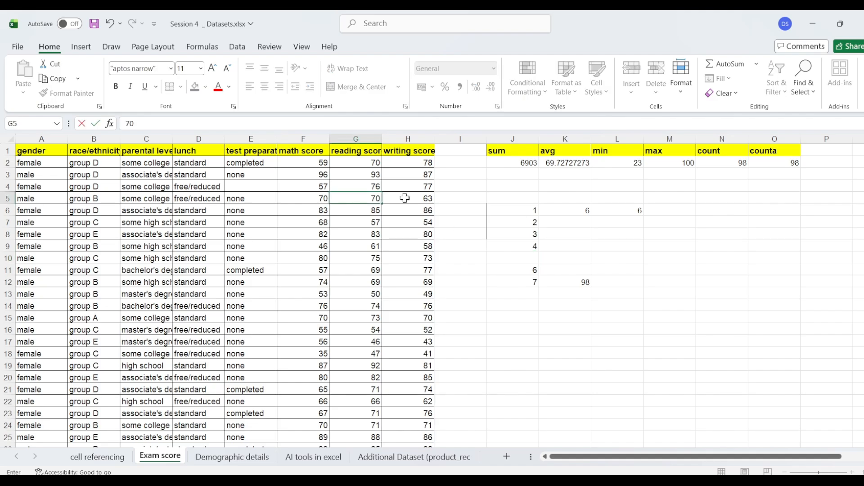
click(825, 151)
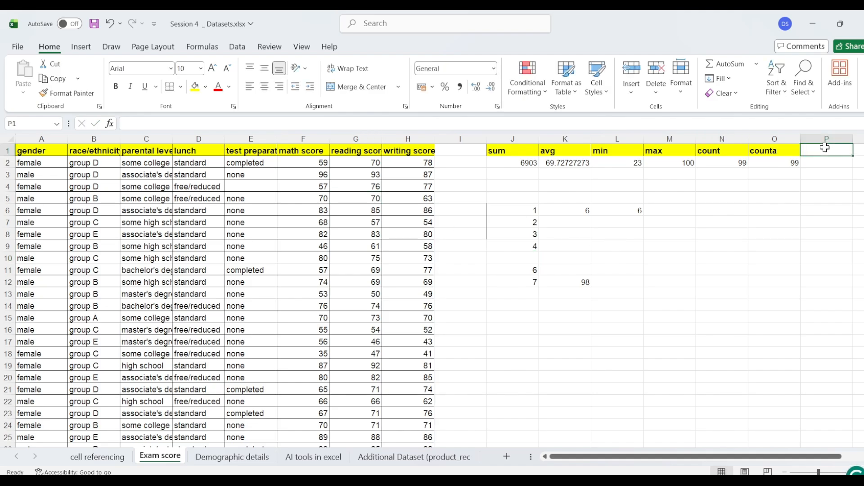
Add the header countif in cell P1, next to the counta column.
click(774, 163)
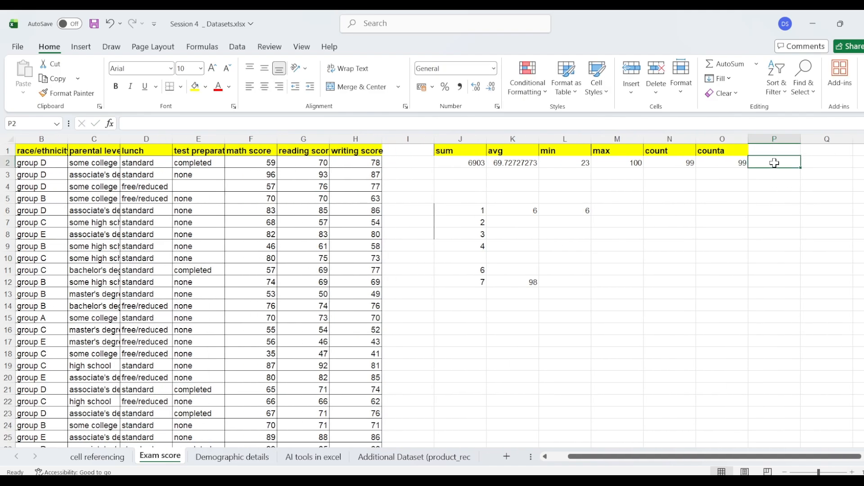
click(773, 149)
text(countif)
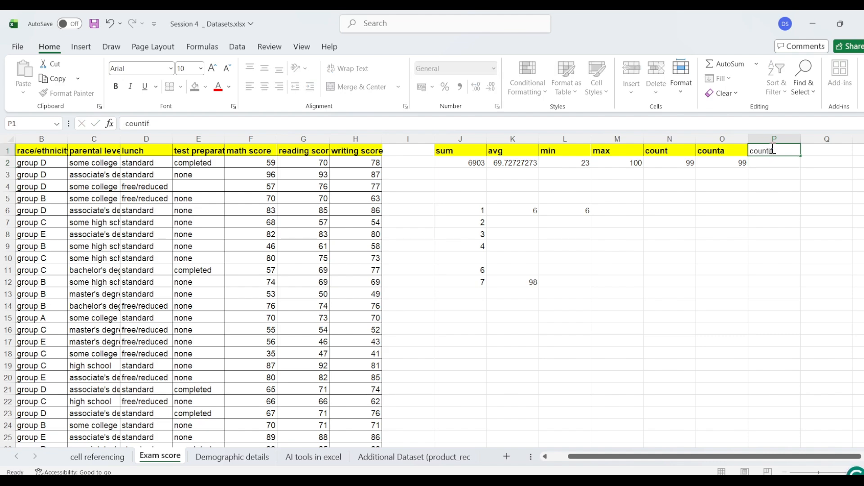
key(Return)
Start a COUNTIF formula in cell P2 with the reading scores G2:G100 as its range.
text(=)
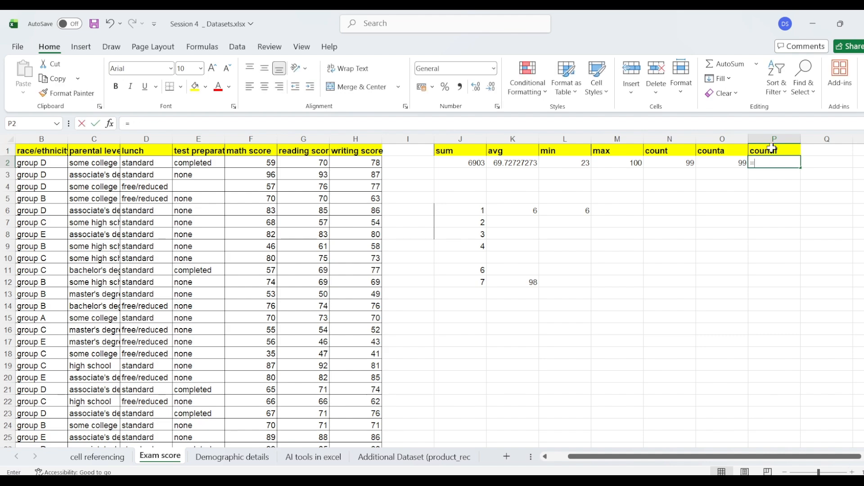
text(countif)
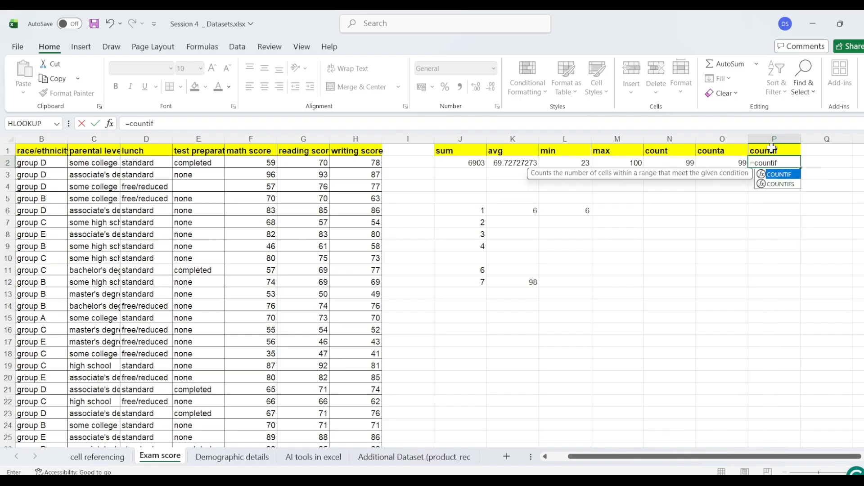
text(()
click(314, 163)
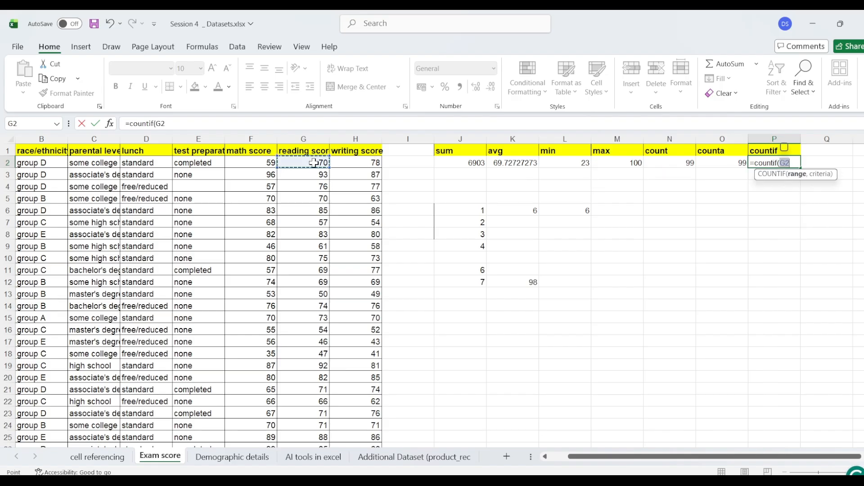
key(ctrl+shift+Left)
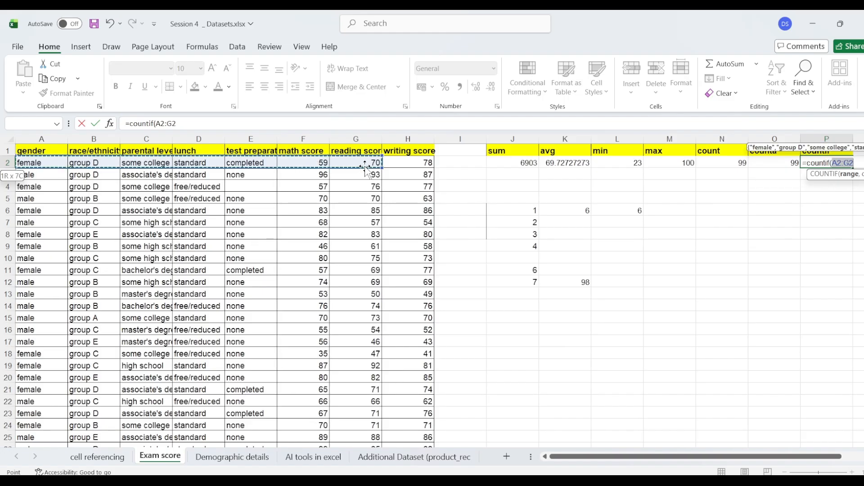
click(365, 164)
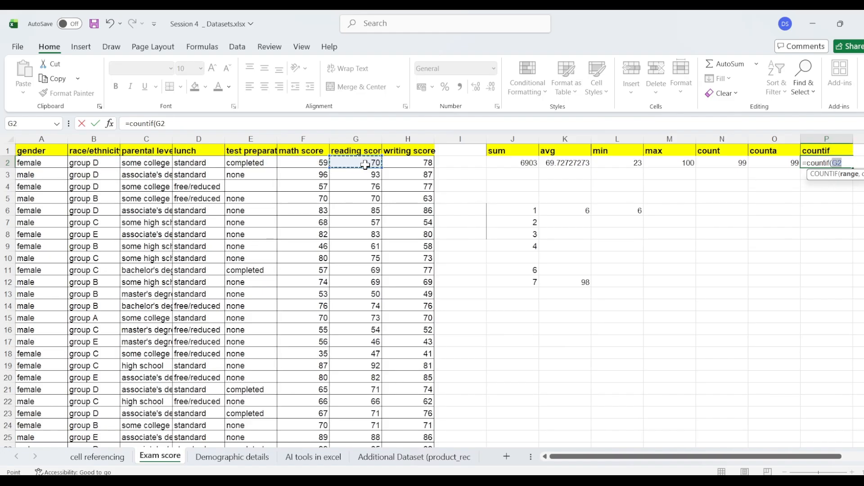
key(ctrl+shift+Down)
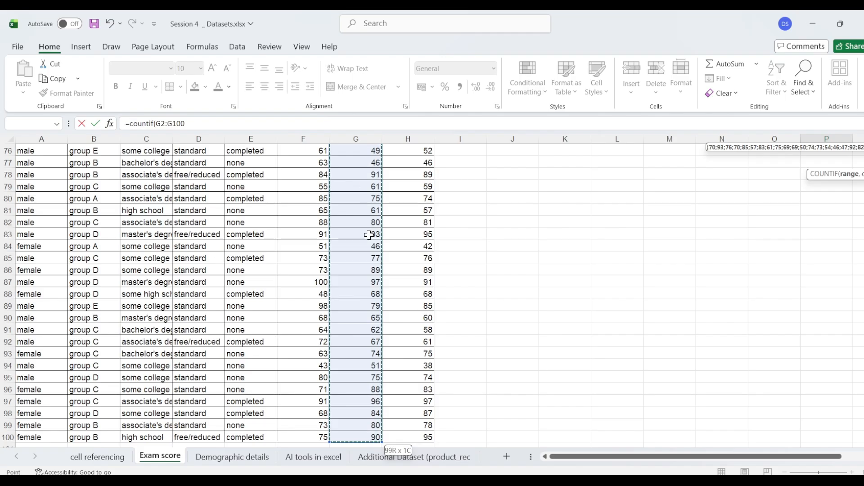
text(,)
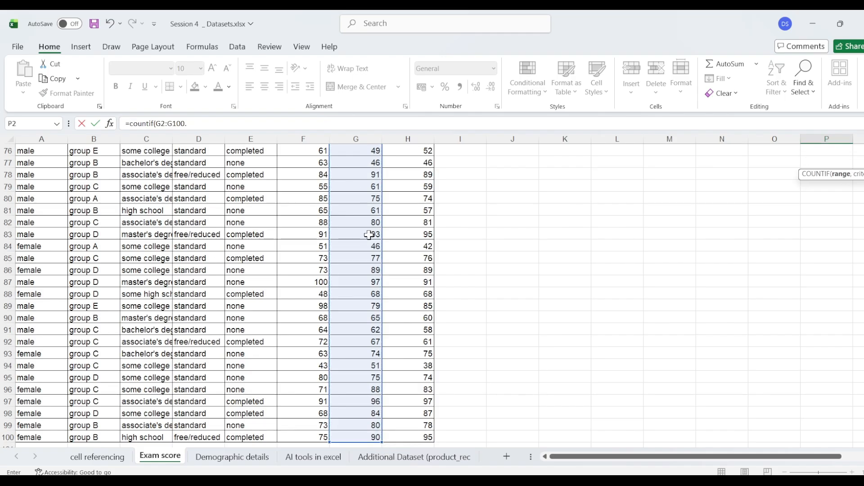
text(,)
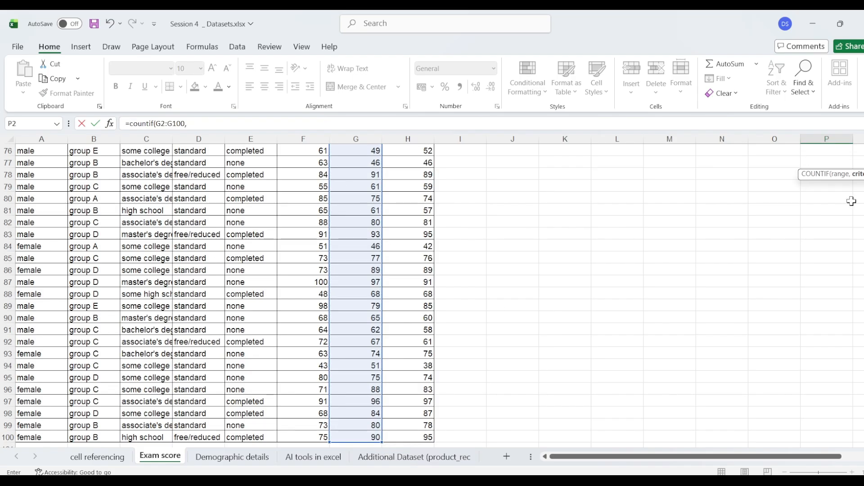
Try to complete the COUNTIF formula in P2 with the criterion A2="female".
scroll(774, 249, up, 20)
scroll(773, 249, up, 5)
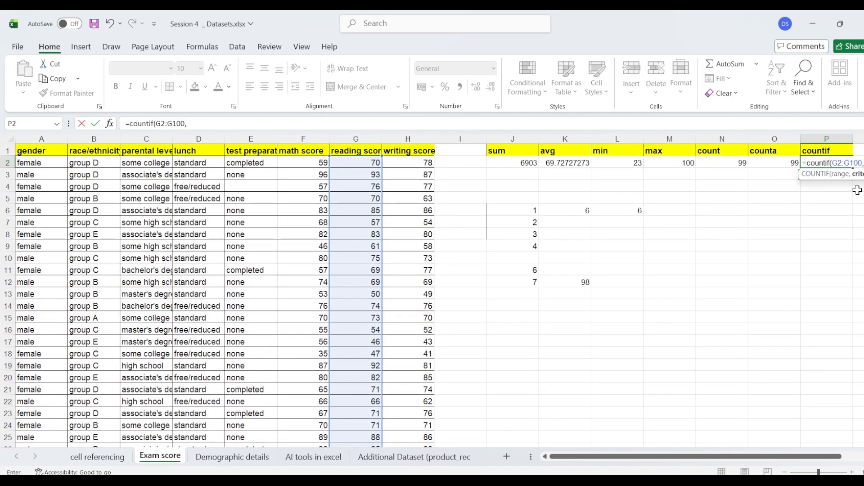
scroll(835, 206, right, 2)
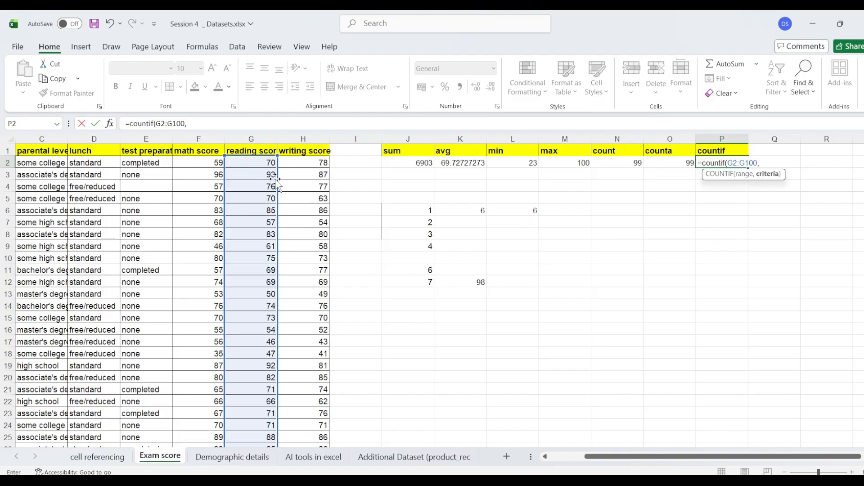
scroll(270, 177, left, 3)
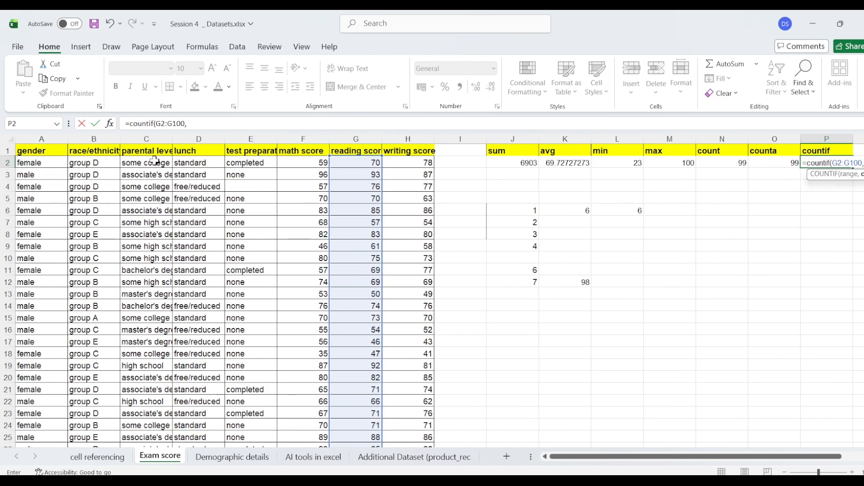
click(42, 163)
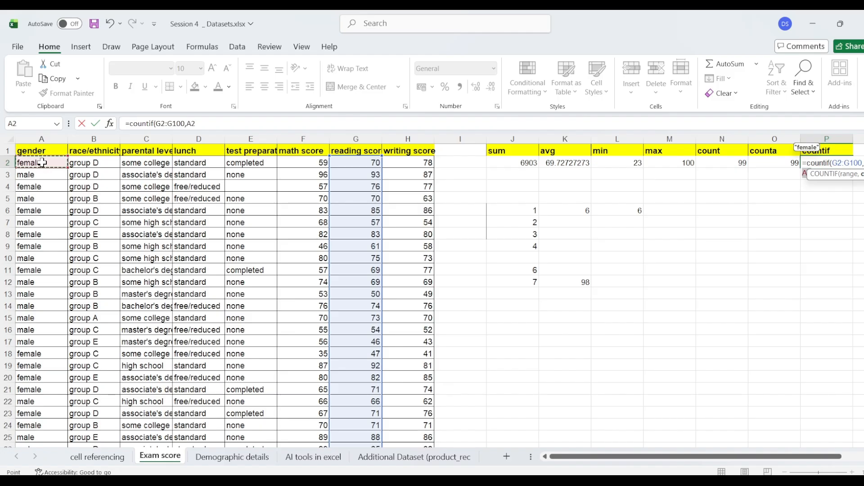
text(=)
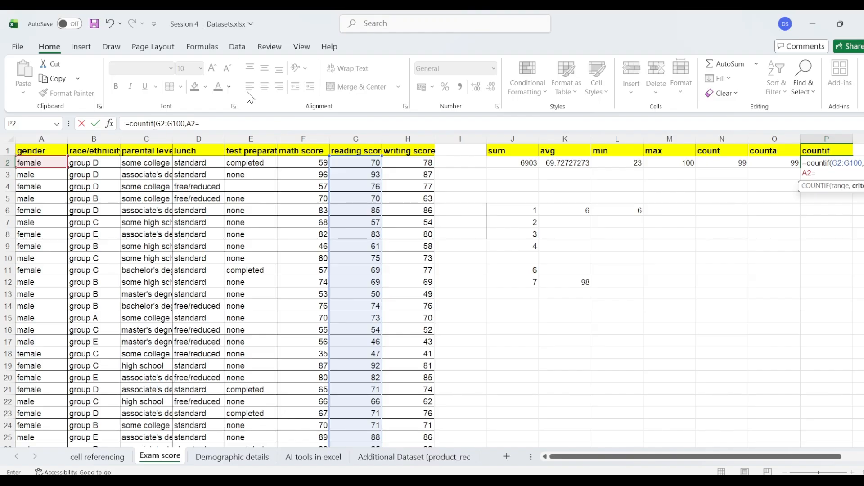
click(215, 120)
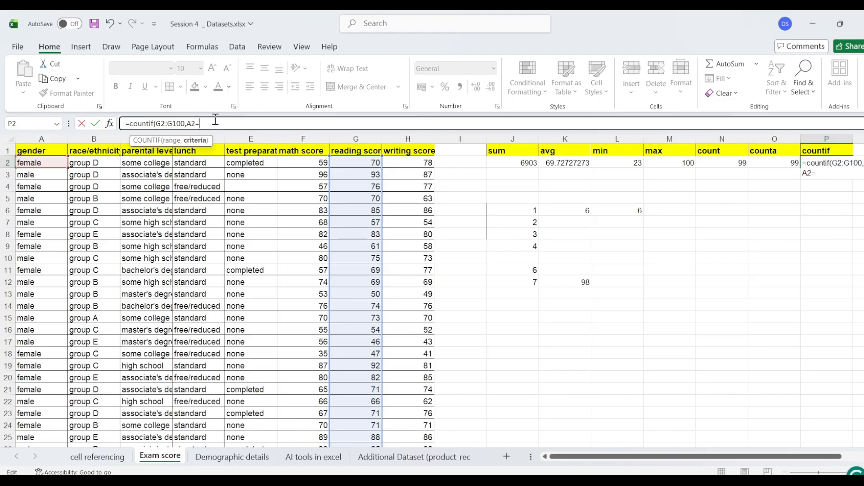
text("female)
key(Return)
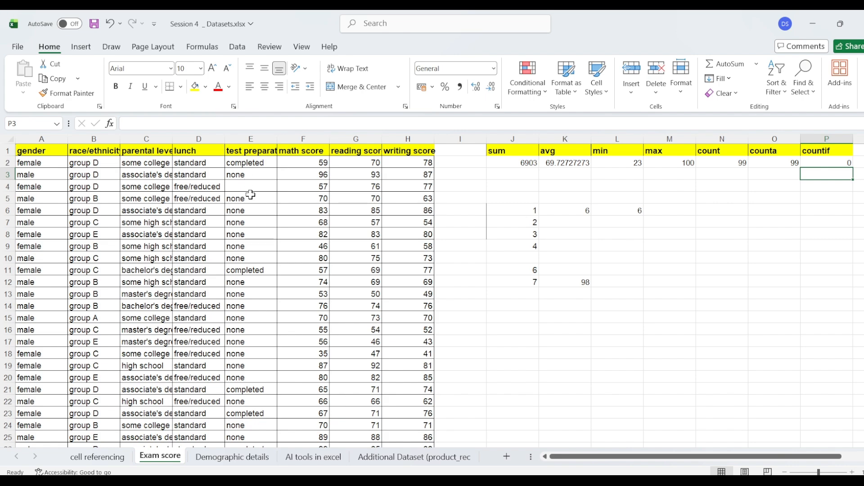
Replace the criterion of the COUNTIF formula in P2 with 70 and accept the suggested correction =COUNTIF(G2:G100,70).
click(815, 162)
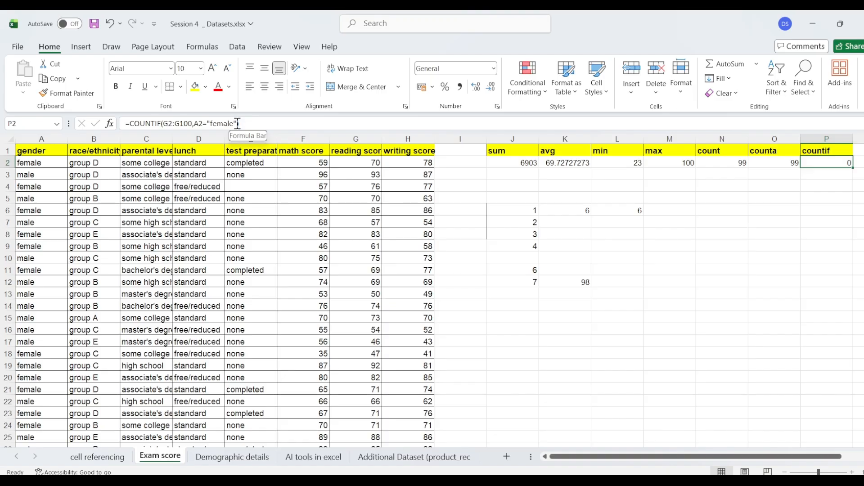
click(238, 124)
key(BackSpace)
key(BackSpace)
key(BackSpace)
key(BackSpace)
key(BackSpace)
key(BackSpace)
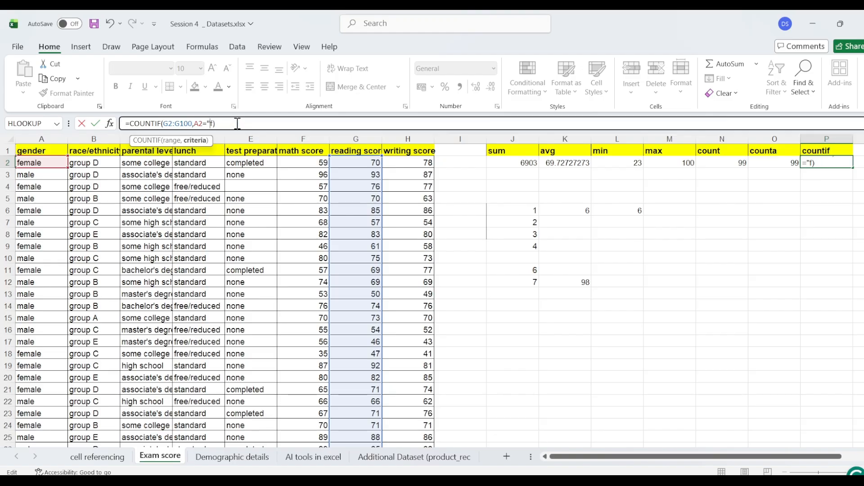
key(BackSpace)
key(BackSpace)
key(BackSpace)
key(BackSpace)
key(BackSpace)
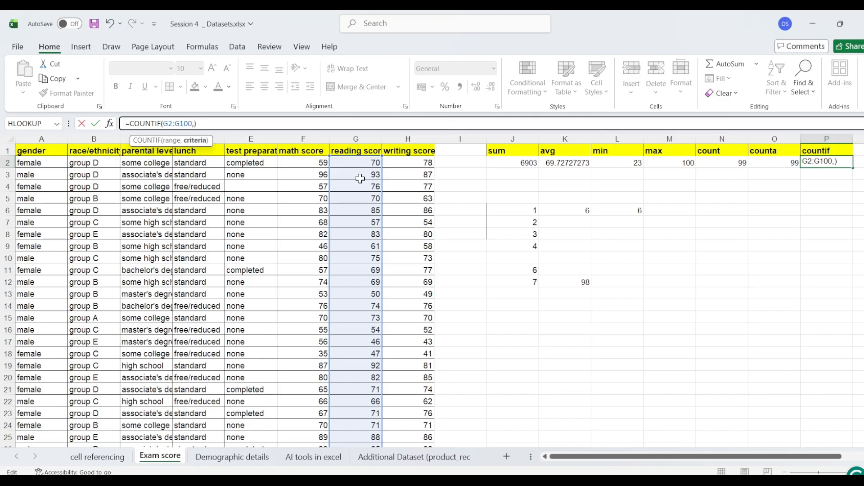
text(70))
key(Return)
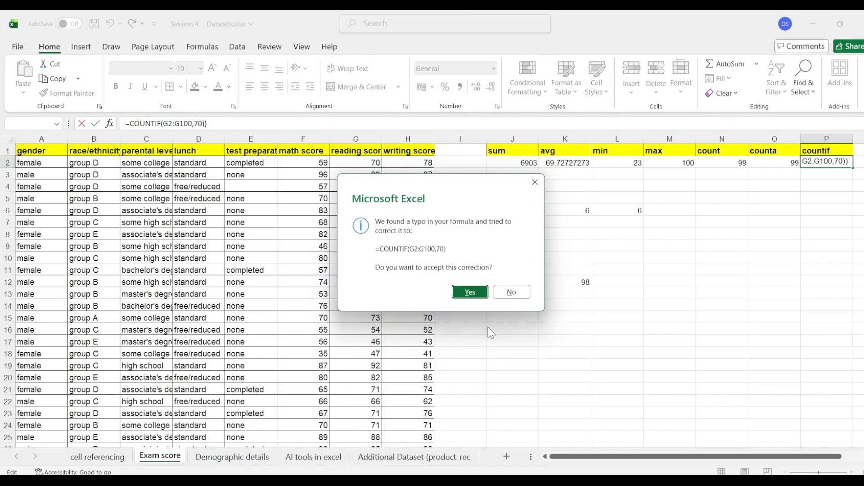
click(470, 293)
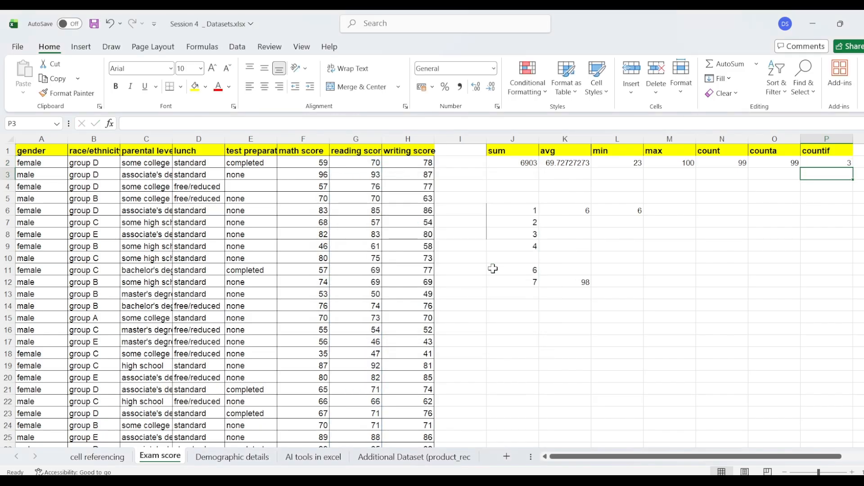
click(825, 162)
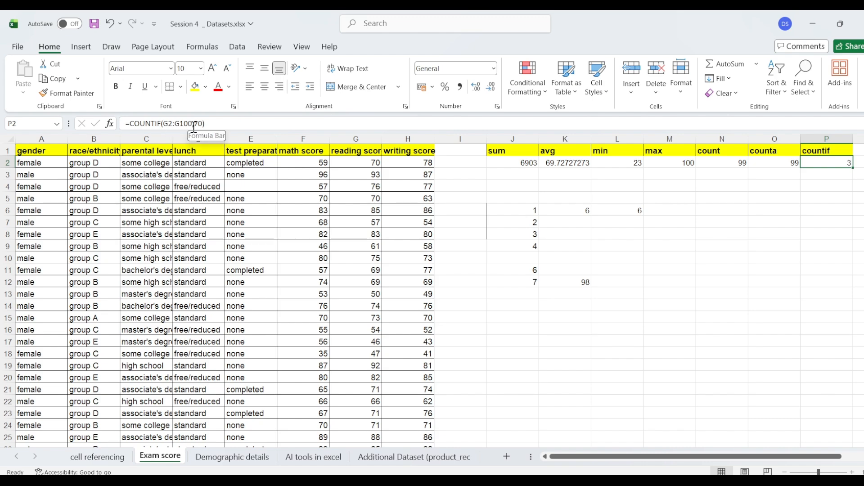
Enter a COUNTIF formula in P3 over the gender range A2:A100 with an empty text string as criterion.
click(819, 179)
text(=count()
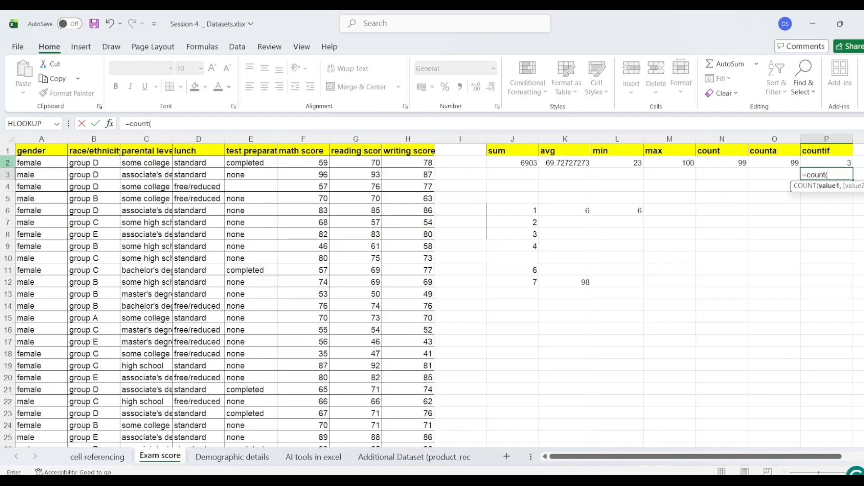
click(826, 175)
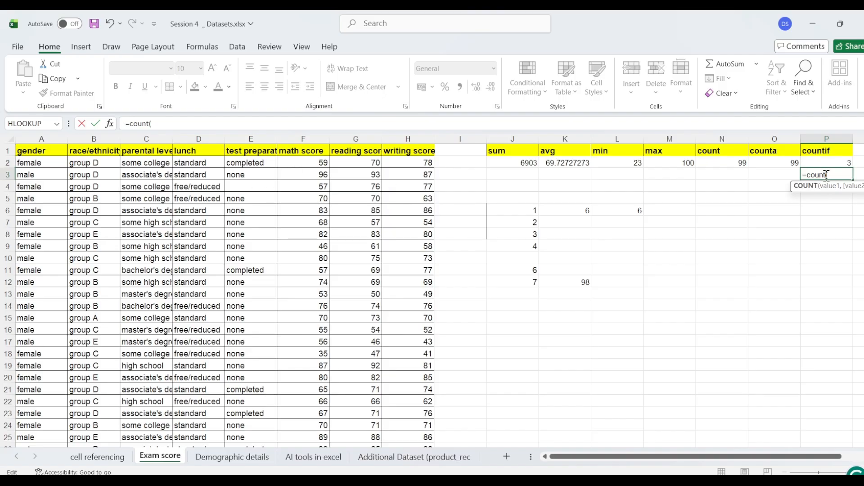
text(if)
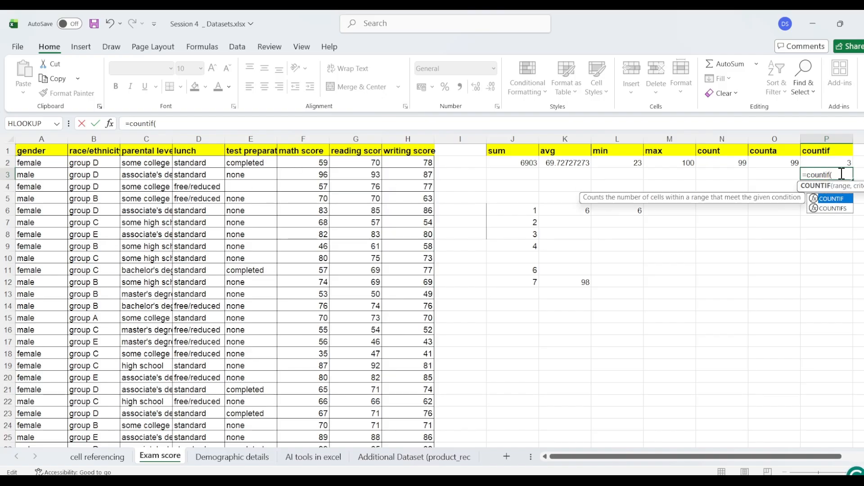
click(842, 174)
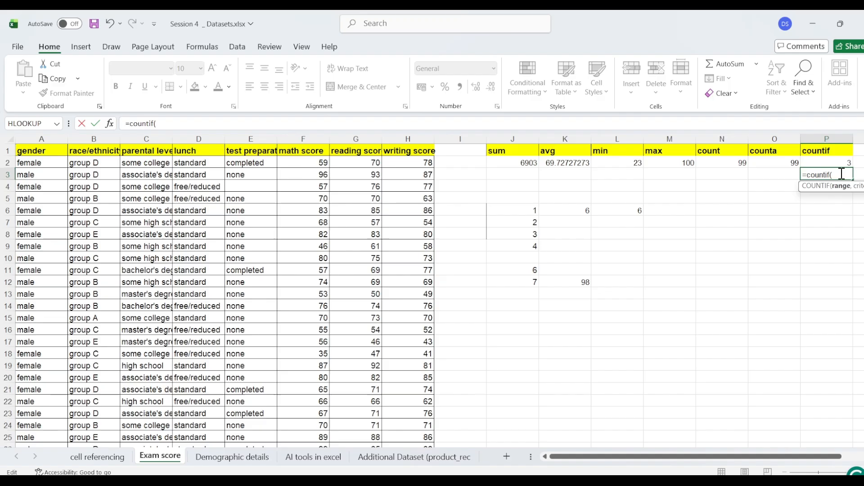
click(30, 163)
key(ctrl+shift+Down)
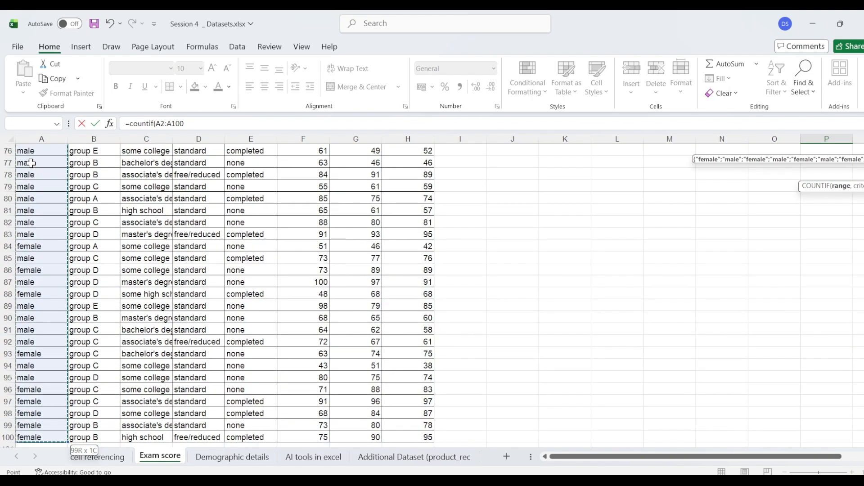
text(,"")
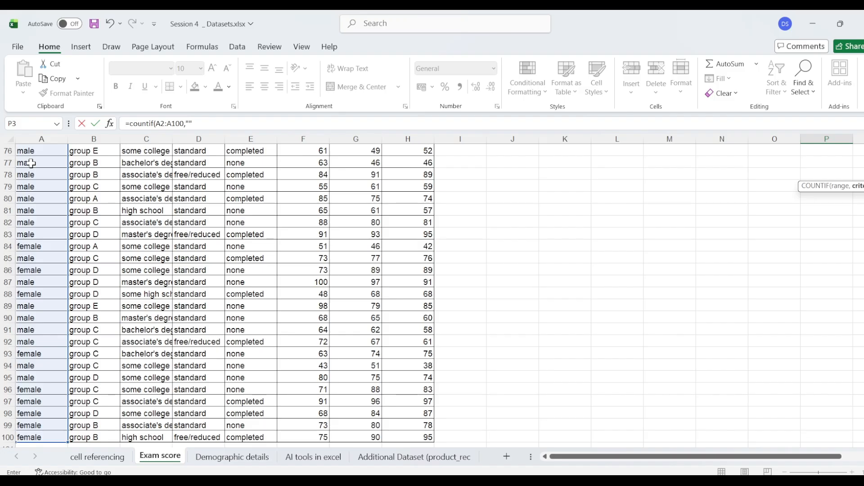
key(Left)
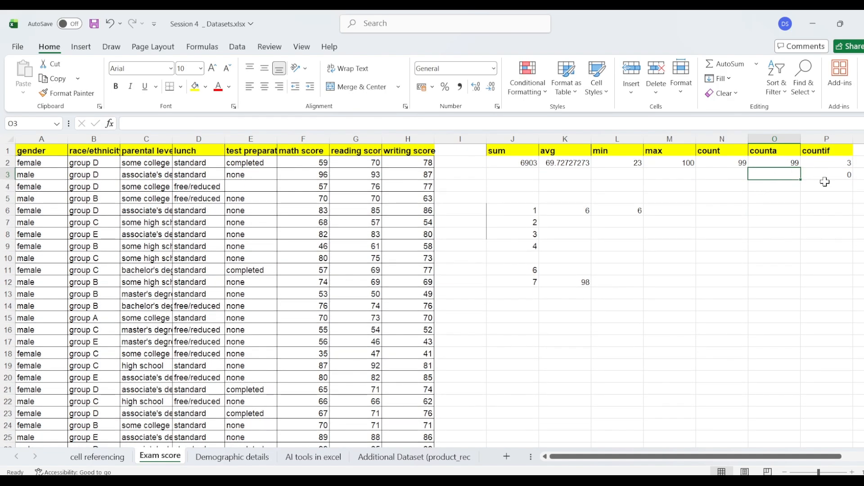
Set the criterion of the COUNTIF formula in P3 to "female".
click(825, 175)
click(197, 122)
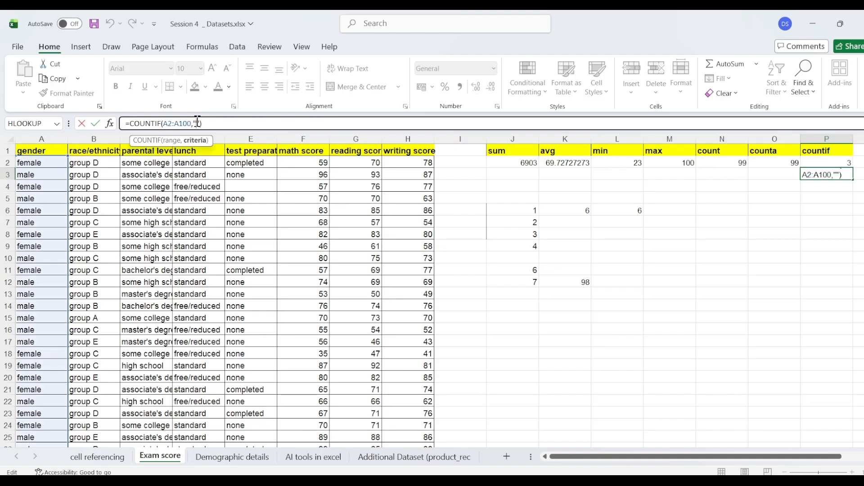
text(feanle)
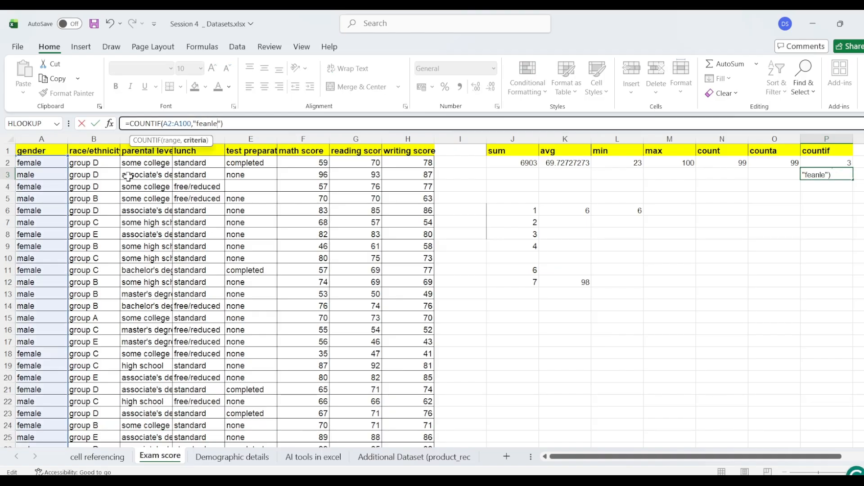
key(BackSpace)
key(BackSpace)
key(BackSpace)
key(BackSpace)
text(male)
key(Return)
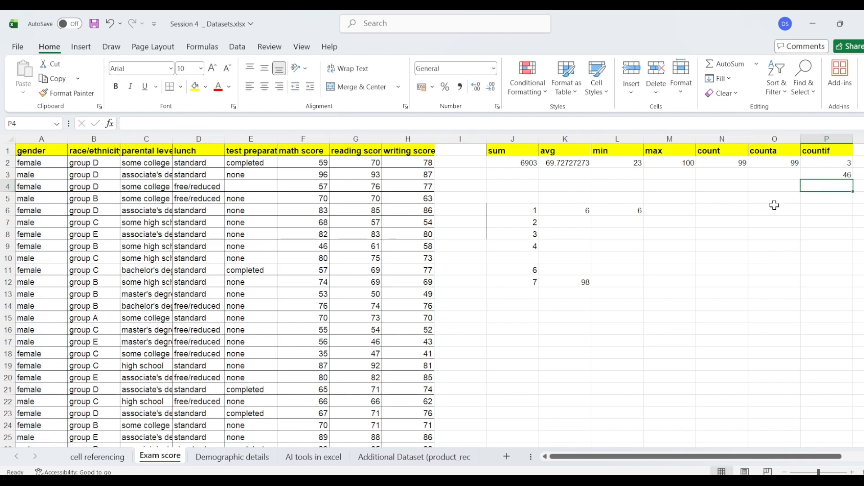
click(826, 175)
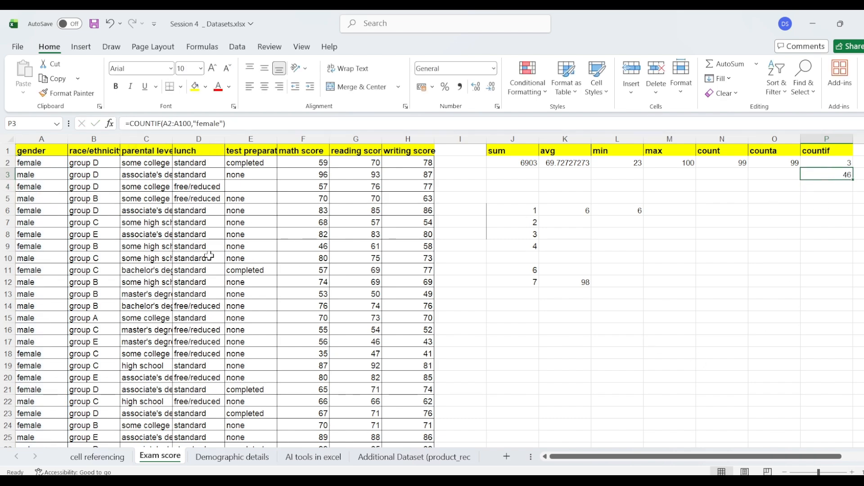
Add the header sumif in cell Q1, next to the countif column.
scroll(774, 234, right, 3)
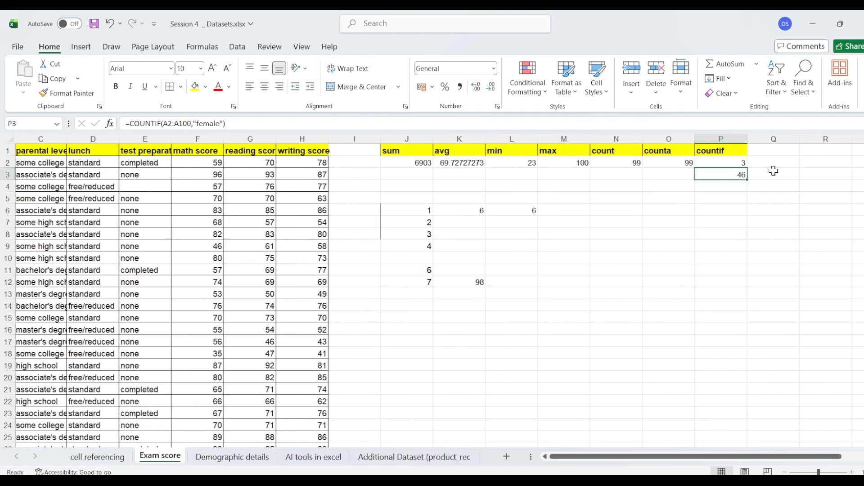
click(764, 152)
text(su)
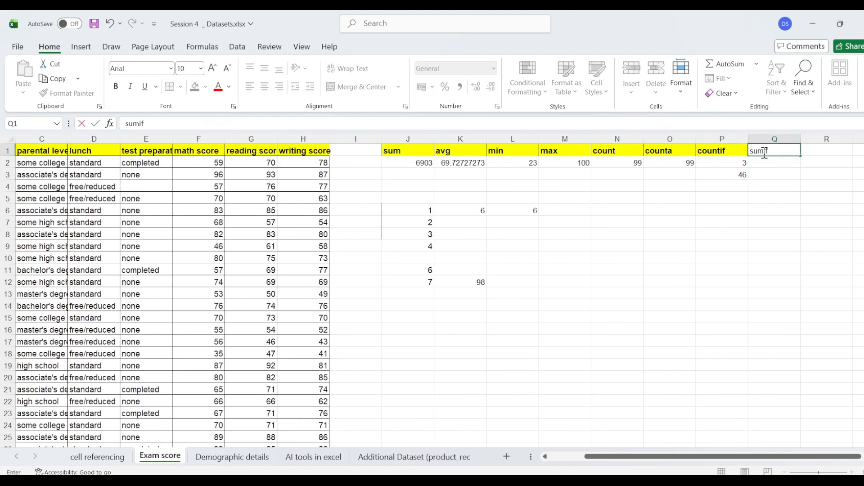
text(mif)
key(Return)
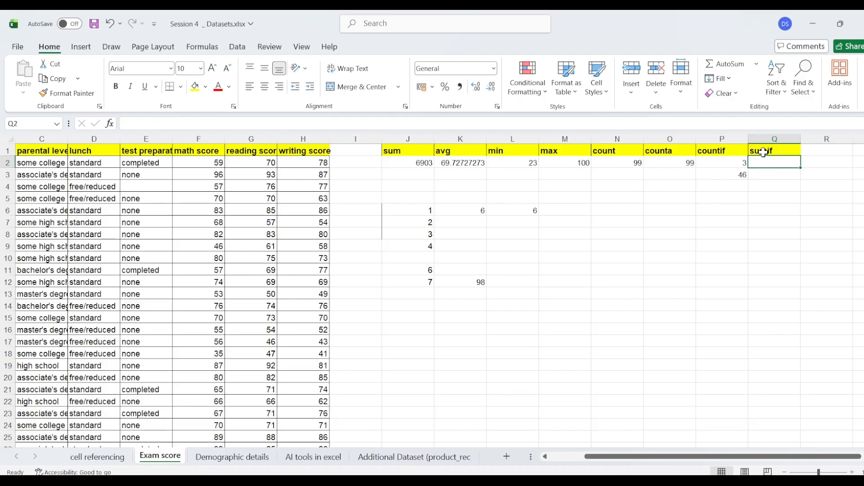
Begin a SUMIF formula in cell Q2 under the sumif header.
text(=)
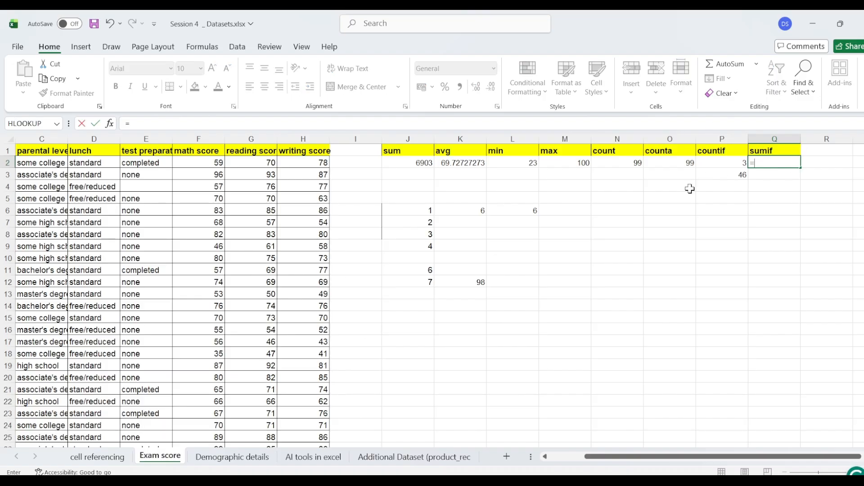
text(sumif()
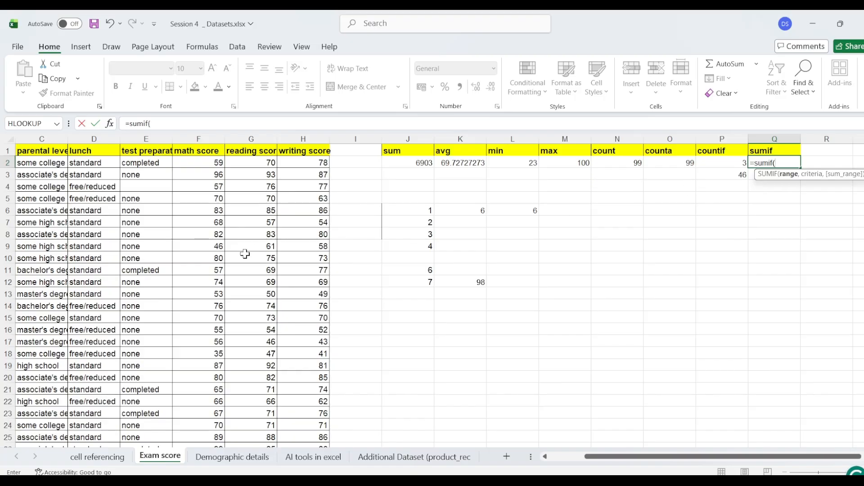
scroll(244, 254, left, 2)
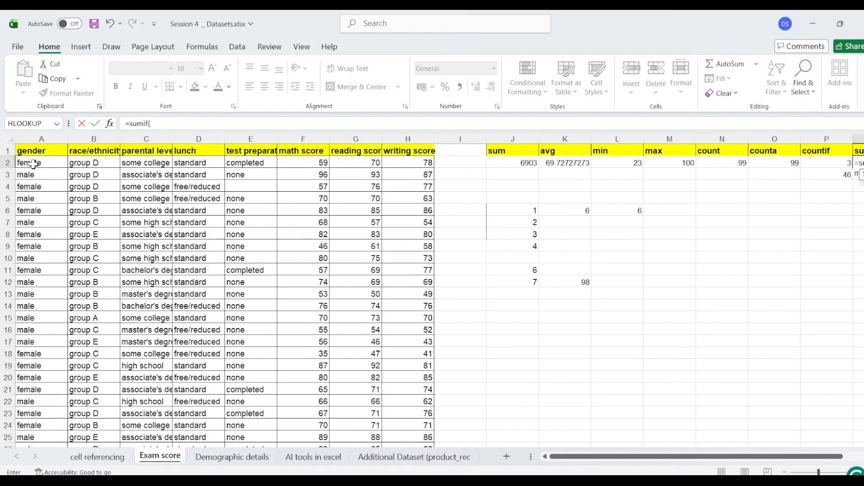
scroll(372, 272, right, 1)
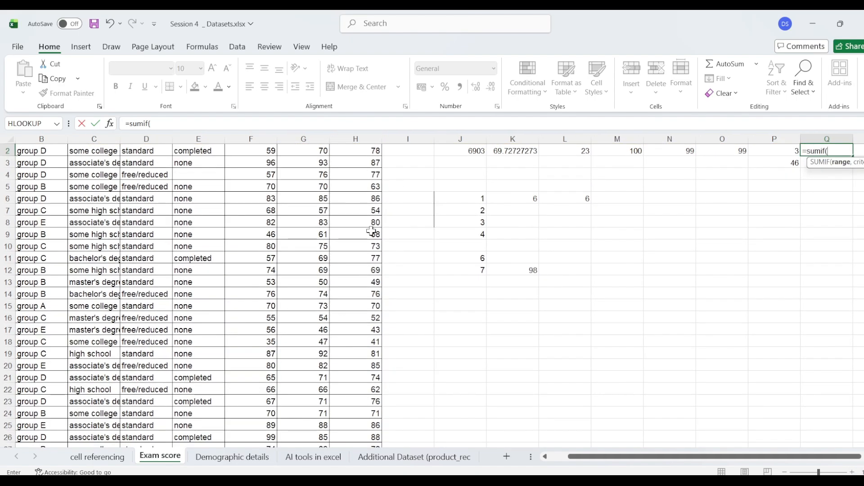
click(269, 162)
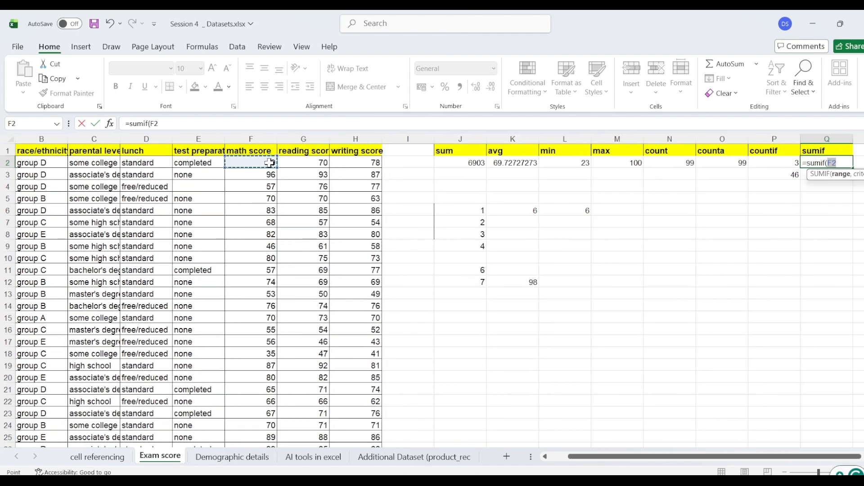
scroll(536, 255, right, 1)
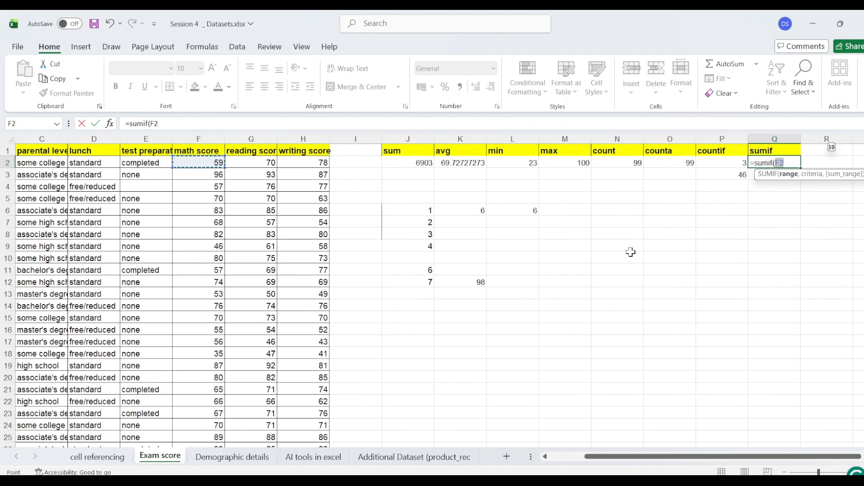
key(BackSpace)
Use the gender range A2:A100 as the first argument of the SUMIF formula in Q2.
scroll(408, 319, left, 2)
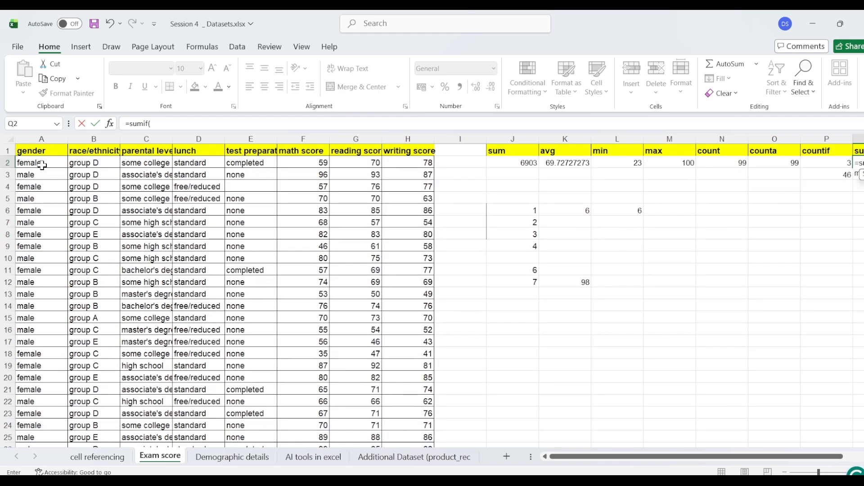
click(41, 165)
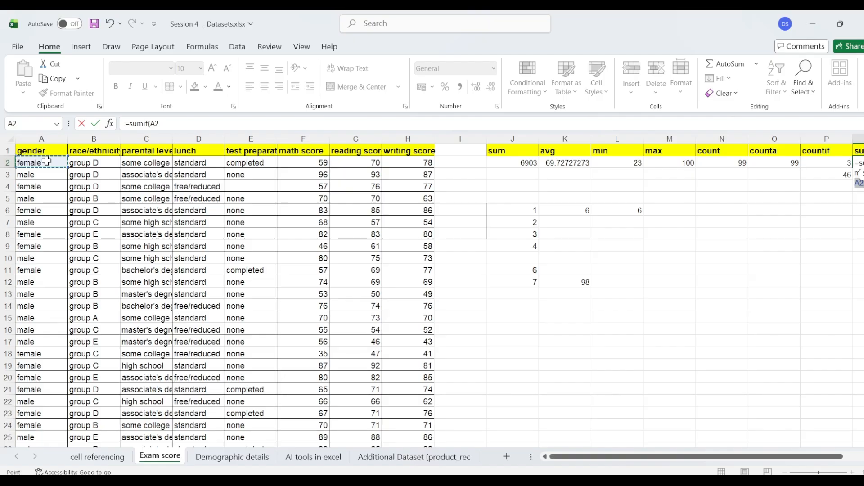
key(ctrl+shift+Down)
text(,)
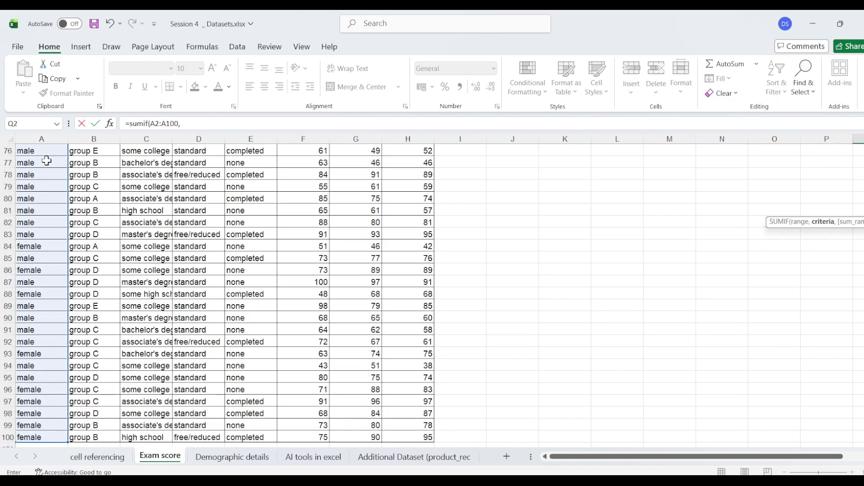
Add "female" as the criterion of the SUMIF formula in Q2.
scroll(251, 214, up, 12)
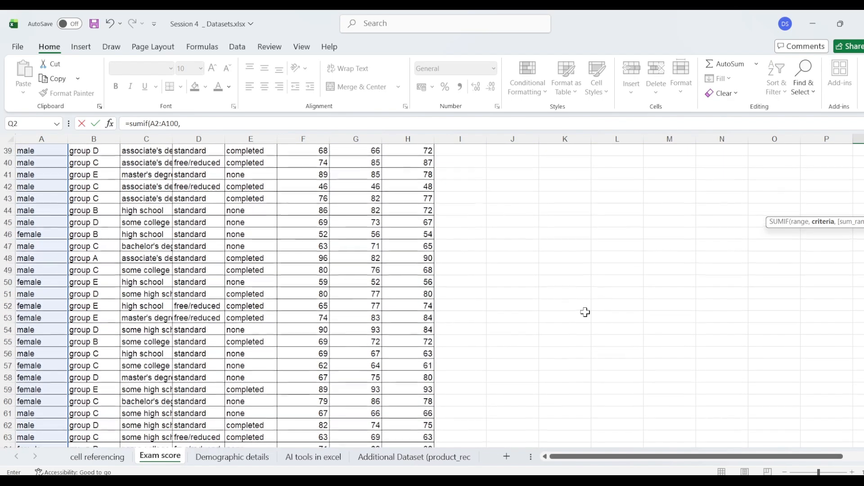
scroll(747, 187, up, 13)
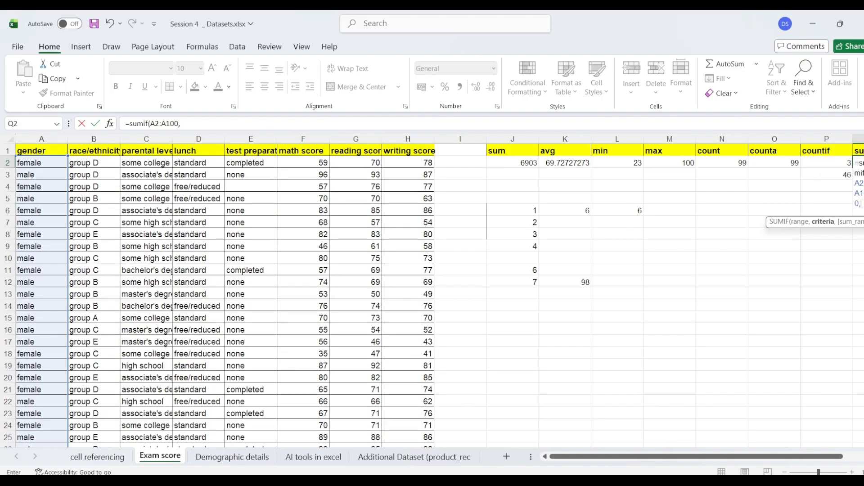
scroll(747, 187, right, 4)
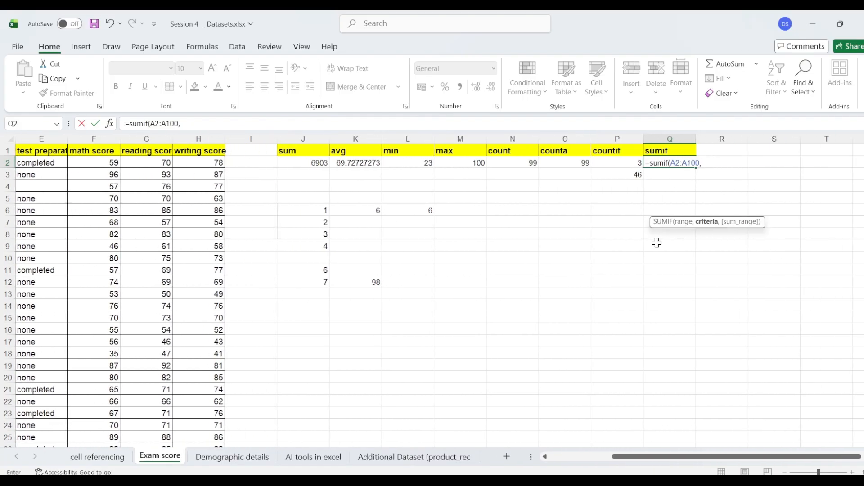
scroll(596, 240, left, 2)
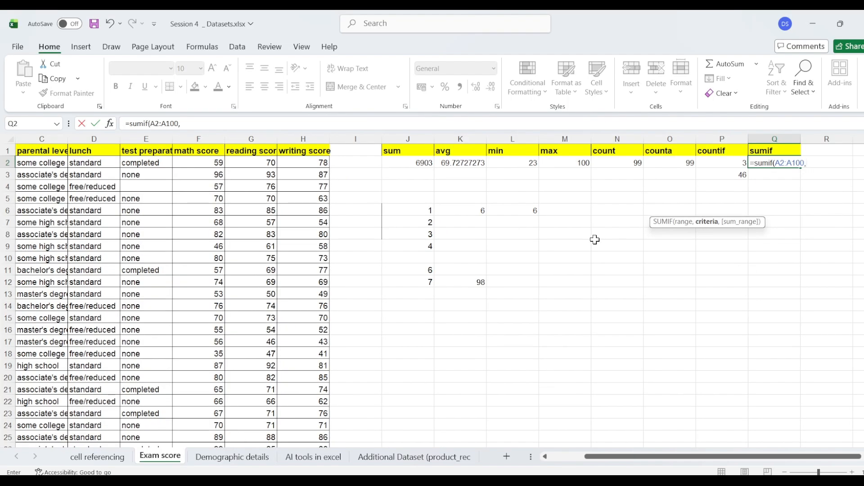
scroll(331, 276, left, 2)
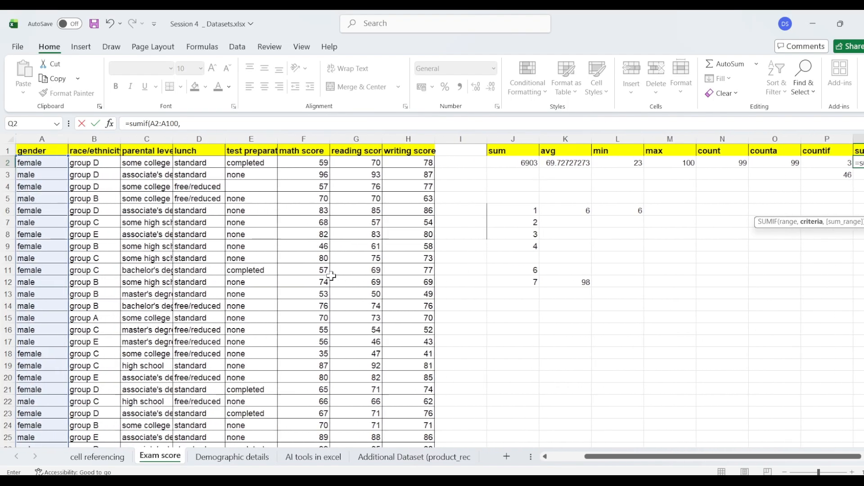
scroll(279, 200, right, 4)
scroll(279, 200, right, 4)
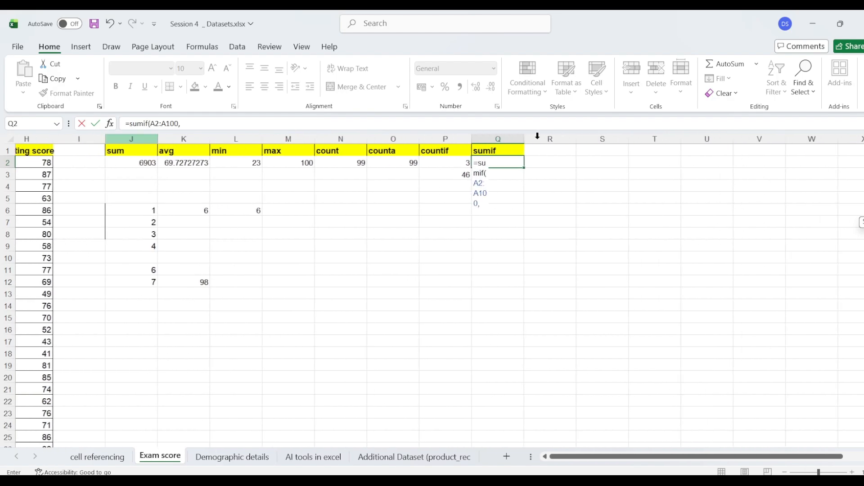
scroll(310, 228, left, 3)
click(214, 121)
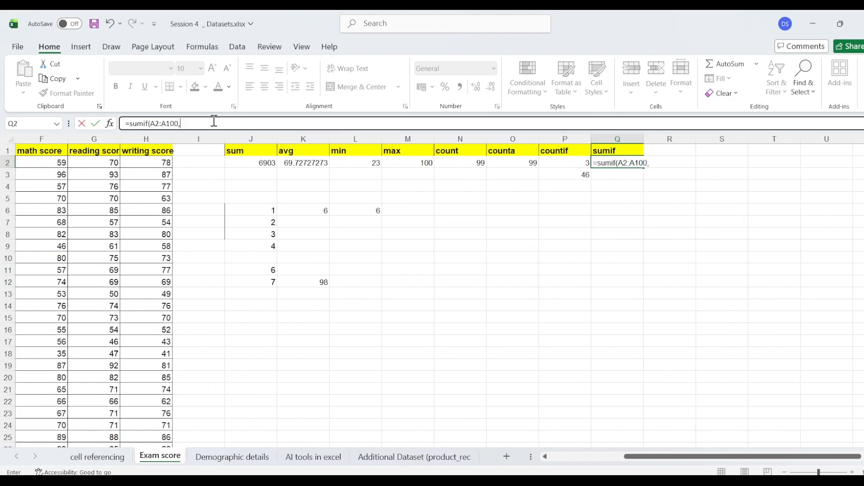
text(")
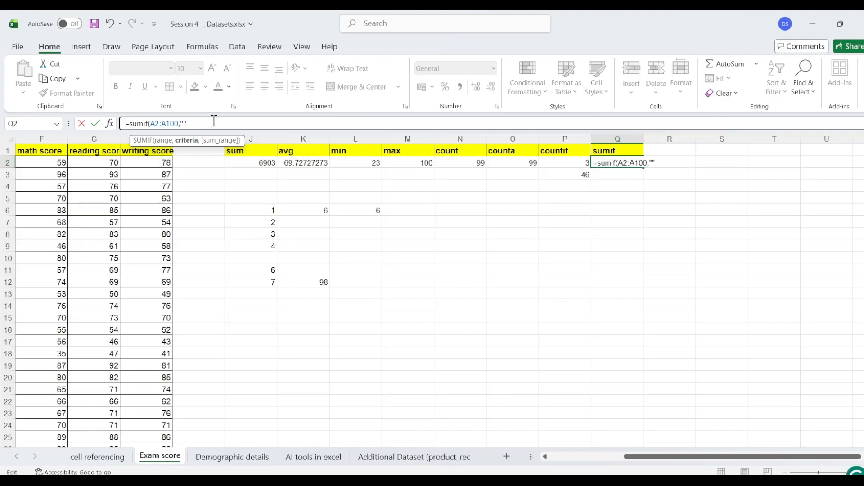
text(female",)
Set the math score range F2:F100 as the sum range, complete the SUMIF formula, and reselect Q2.
scroll(191, 192, left, 2)
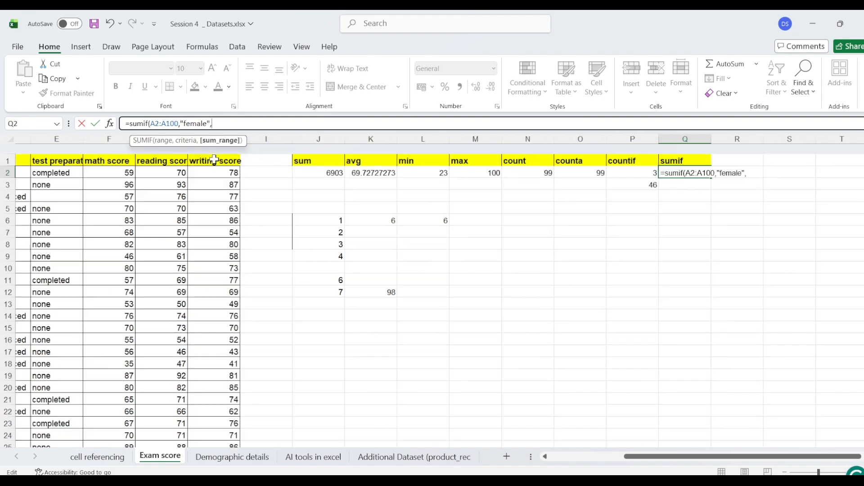
scroll(191, 193, left, 3)
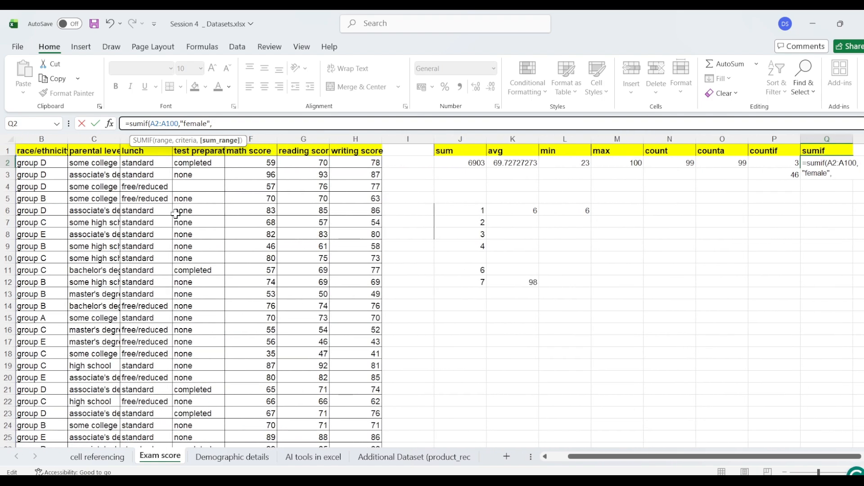
click(255, 163)
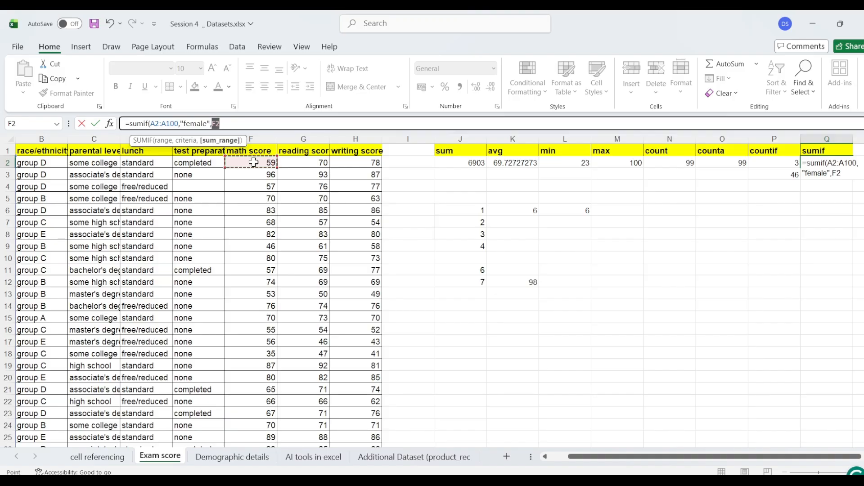
key(ctrl+shift+Down)
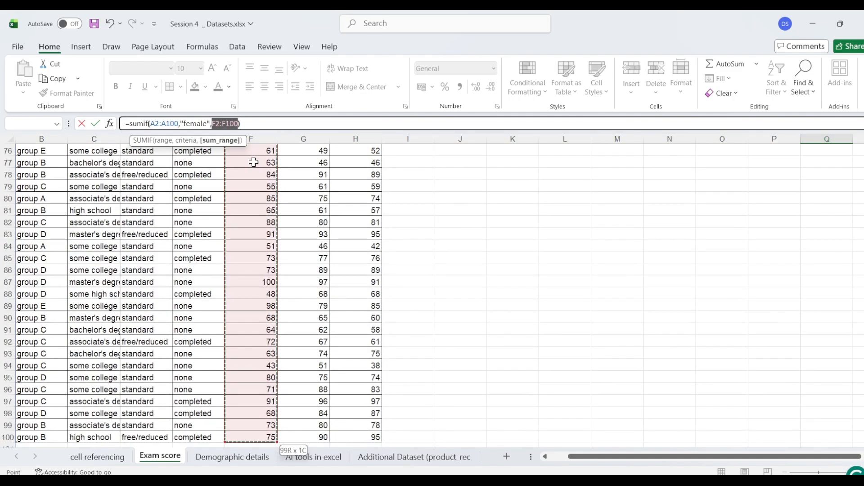
key(Return)
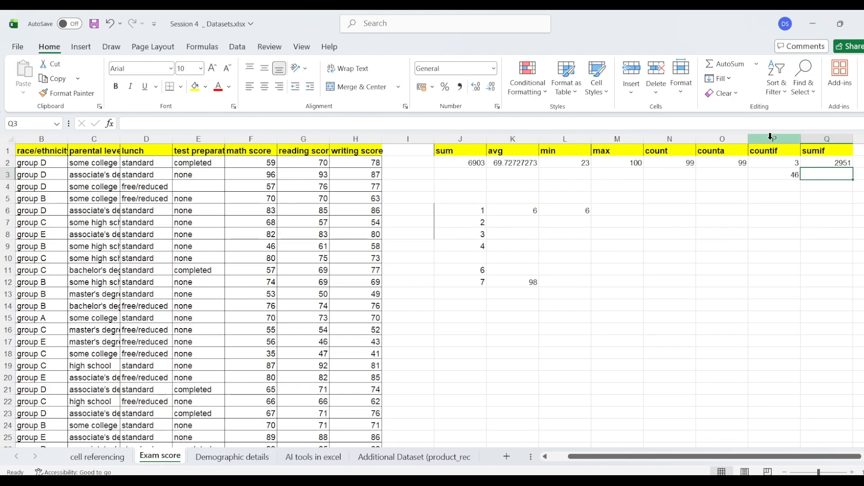
click(828, 163)
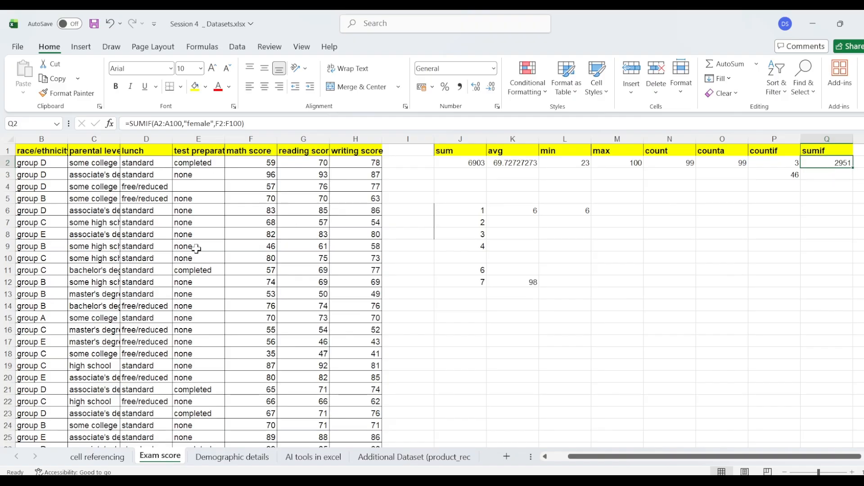
scroll(196, 249, left, 1)
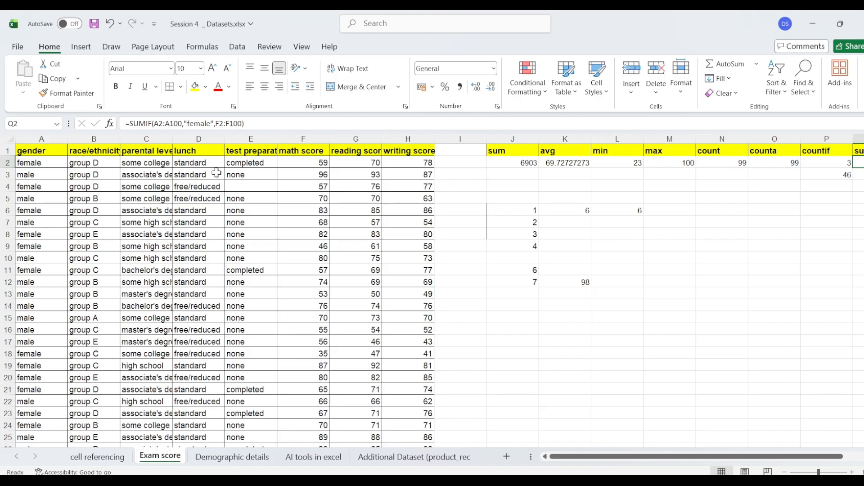
scroll(226, 221, right, 1)
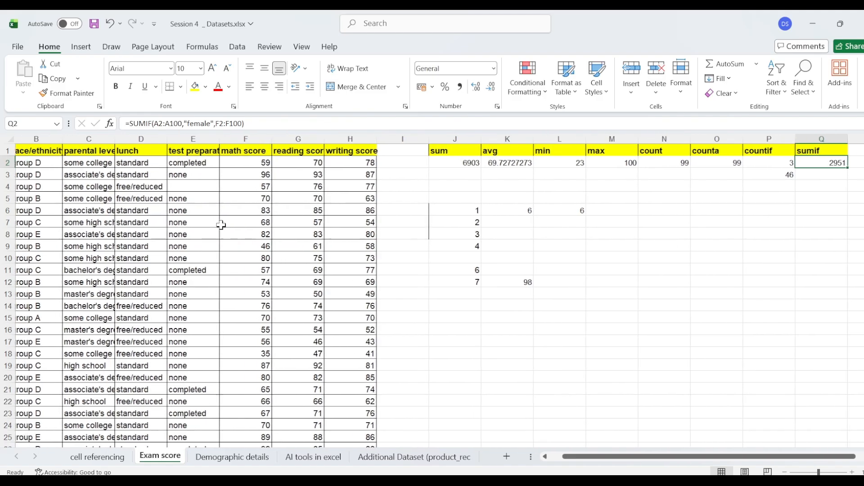
scroll(182, 125, left, 1)
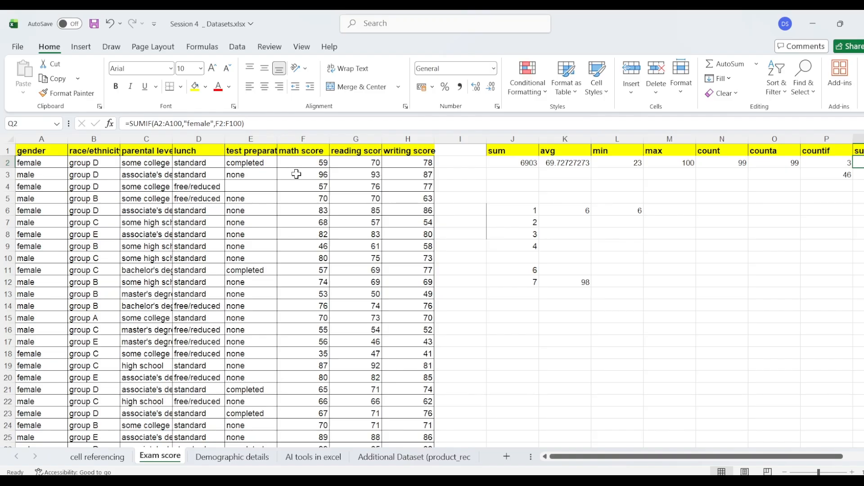
Begin a COUNTIFS formula in cell R1, beside the sumif header.
scroll(679, 187, right, 6)
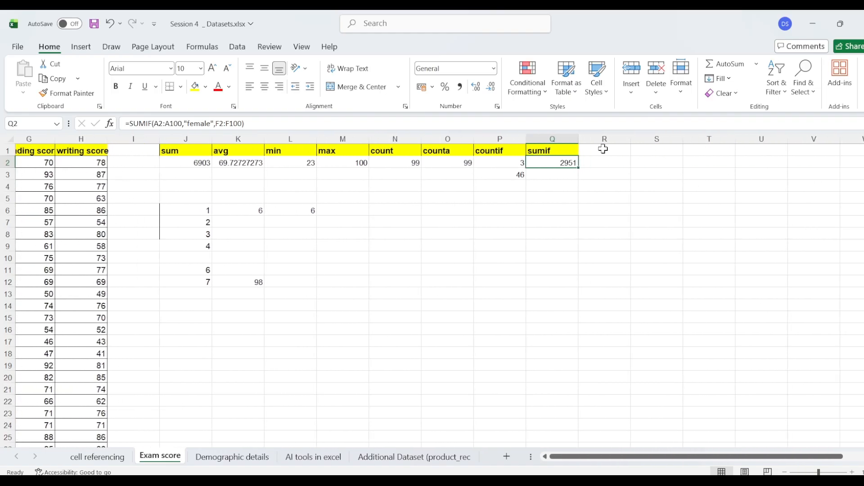
click(599, 148)
text(=countifs)
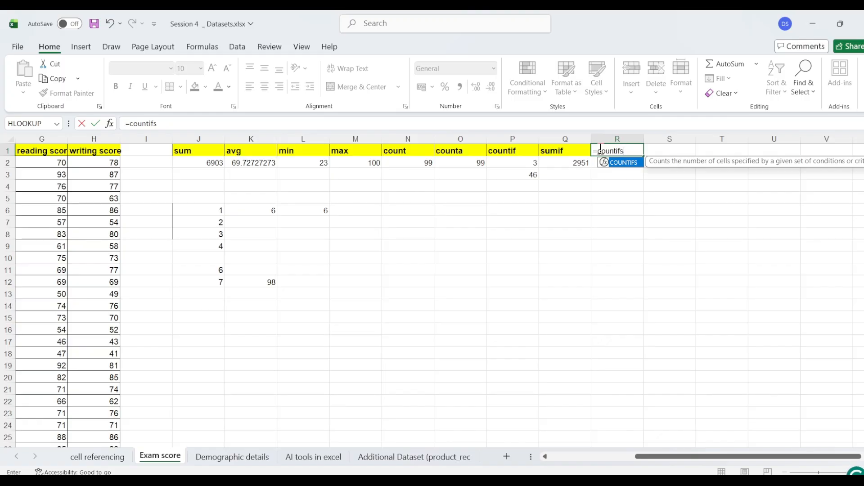
text(()
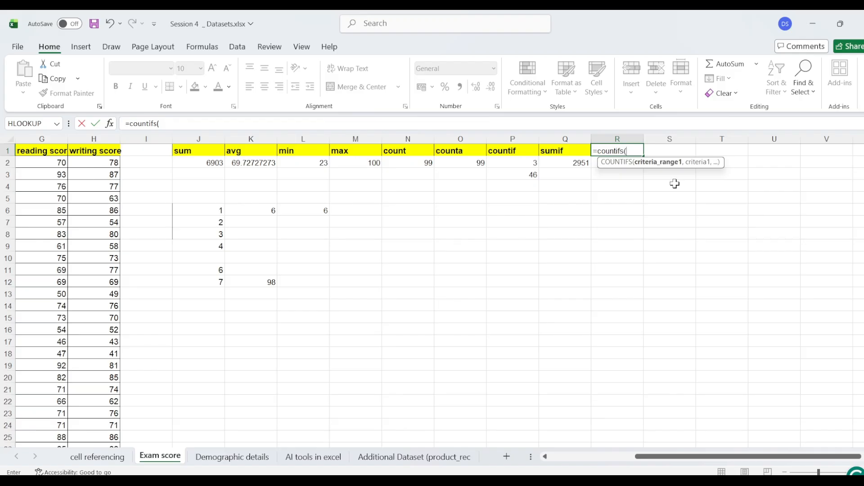
Use the race/ethnicity range B2:B100 as the first criteria range of the COUNTIFS formula in R1.
scroll(675, 184, left, 3)
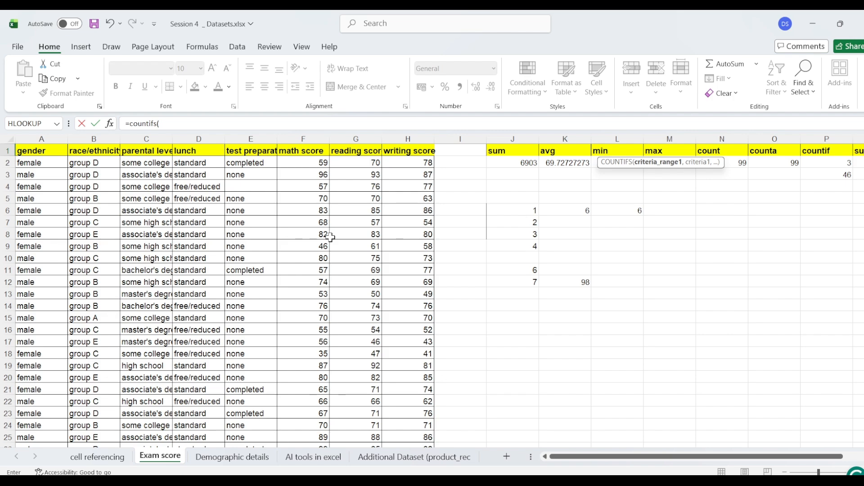
scroll(330, 238, right, 6)
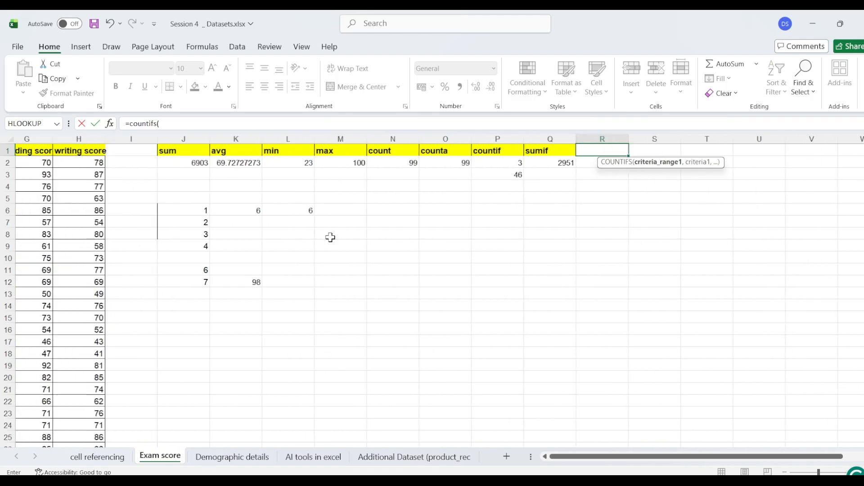
scroll(573, 179, left, 6)
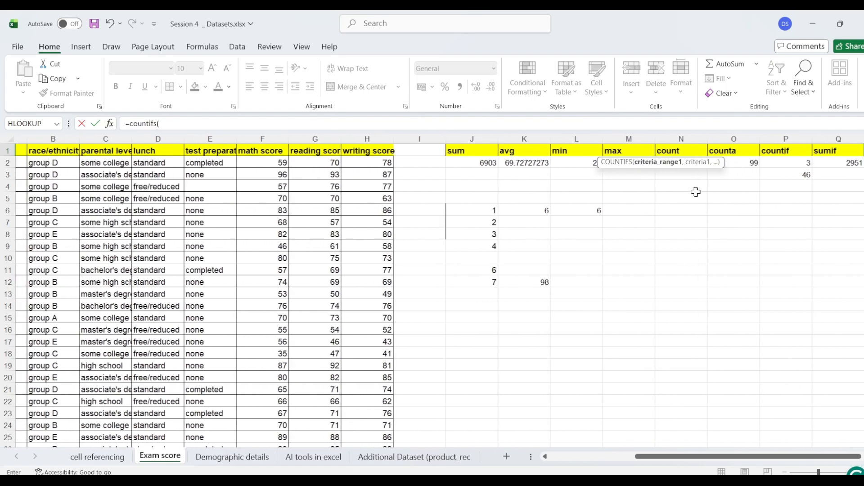
scroll(648, 172, left, 1)
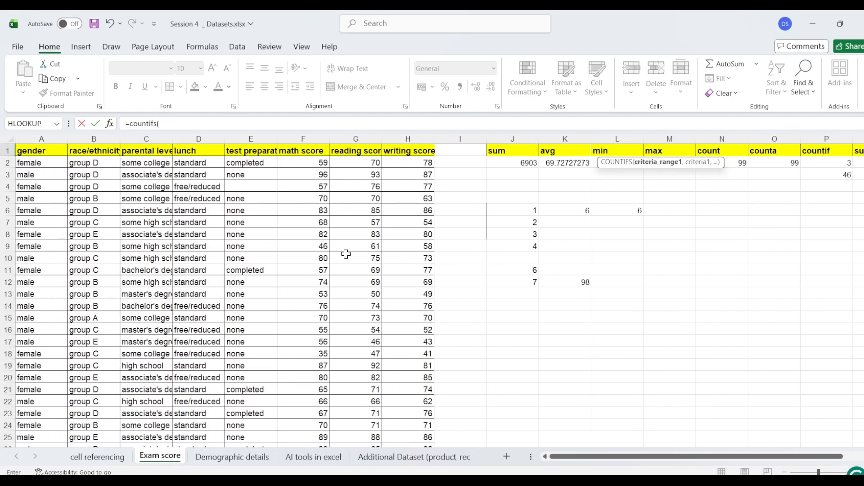
click(86, 162)
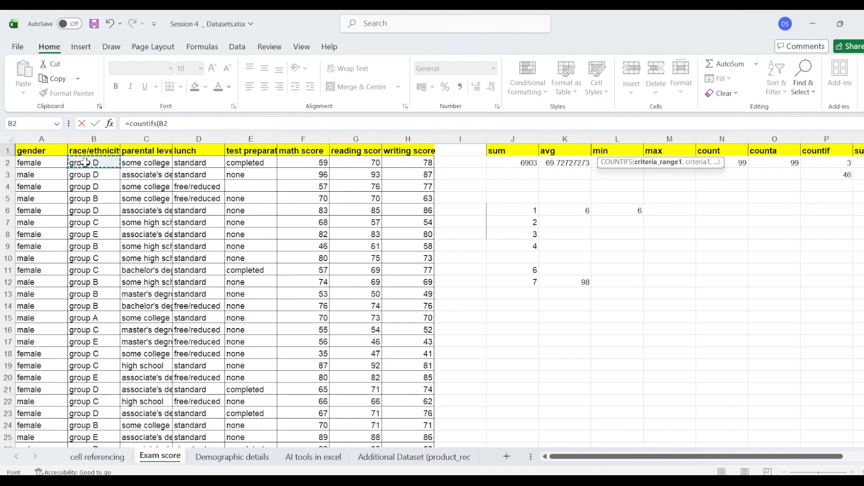
key(ctrl+shift+Down)
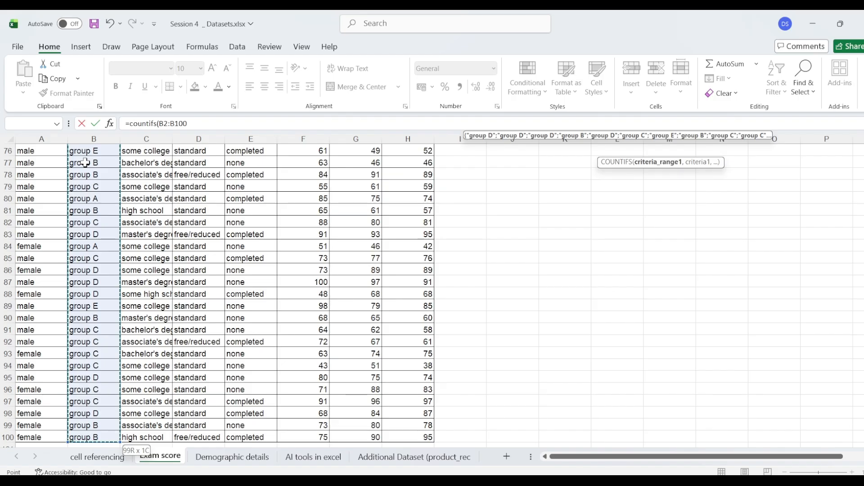
text(,)
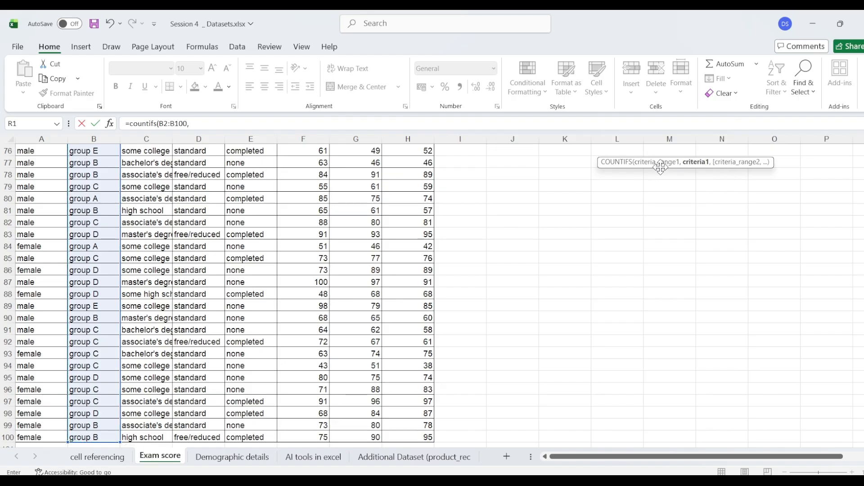
Set "group D" as the first criterion of the COUNTIFS formula in R1, leaving it ready for a second criteria range.
scroll(541, 267, up, 20)
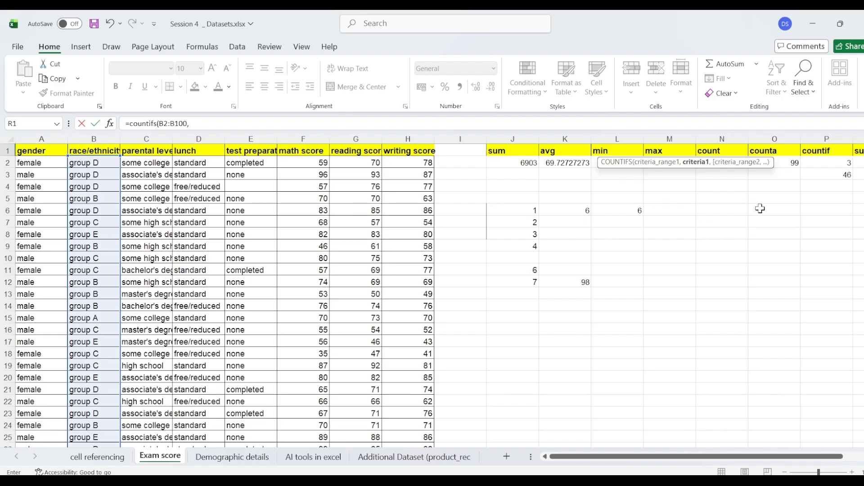
scroll(761, 207, right, 2)
scroll(782, 205, right, 1)
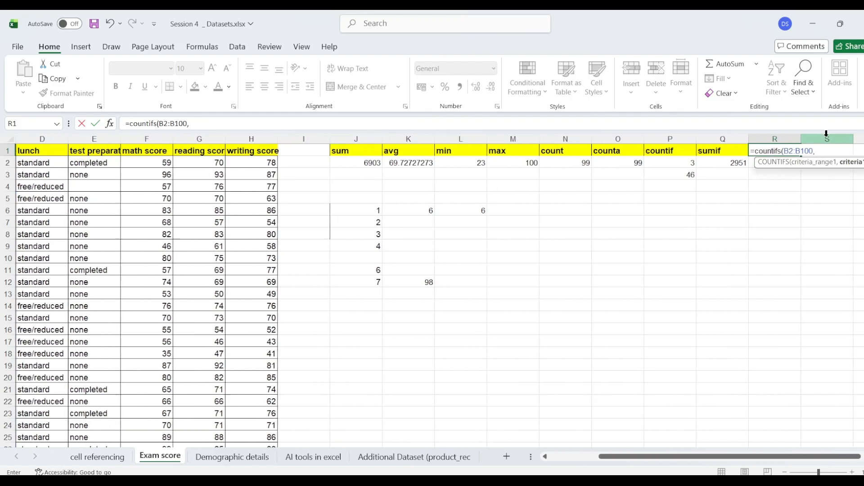
text(")
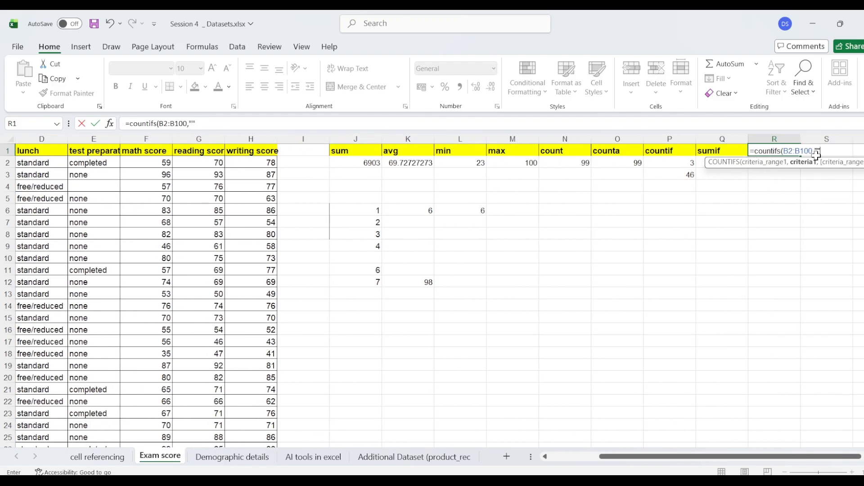
key(shift+Tab)
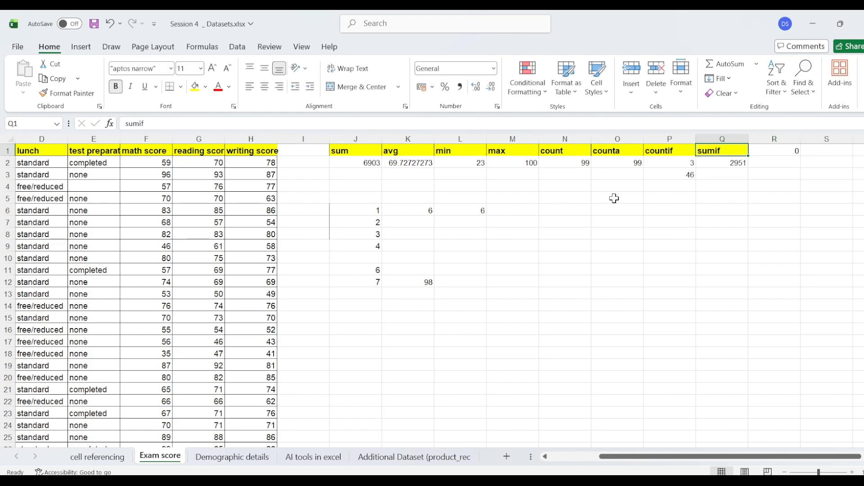
click(780, 153)
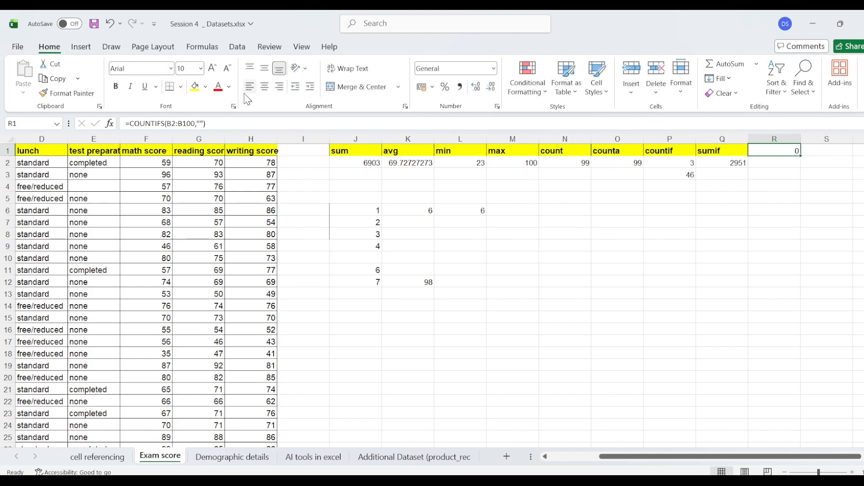
click(202, 123)
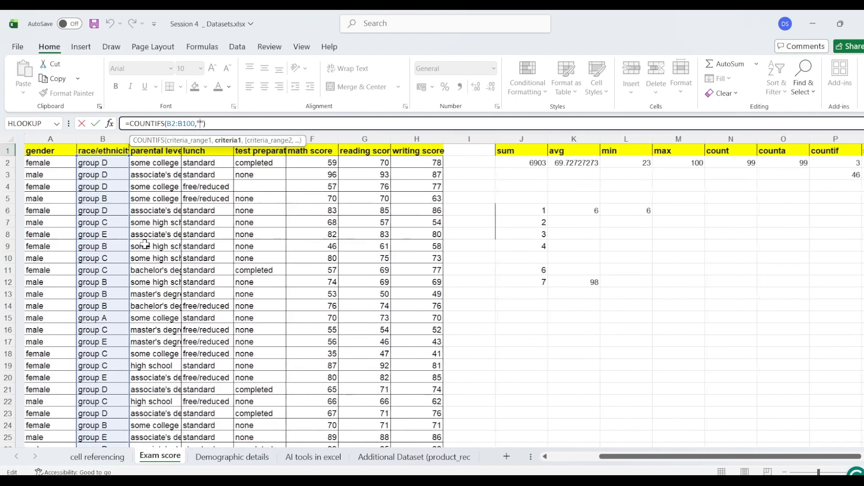
scroll(145, 245, left, 3)
text(gro)
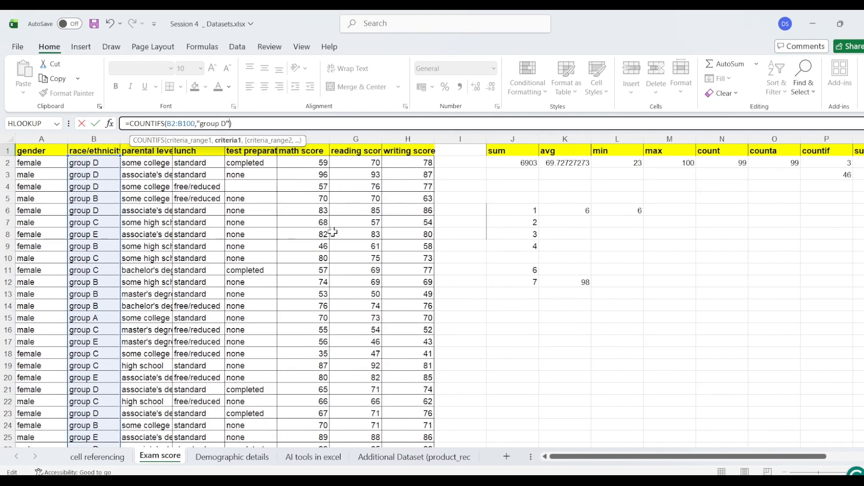
text(up D)
key(Right)
text(,)
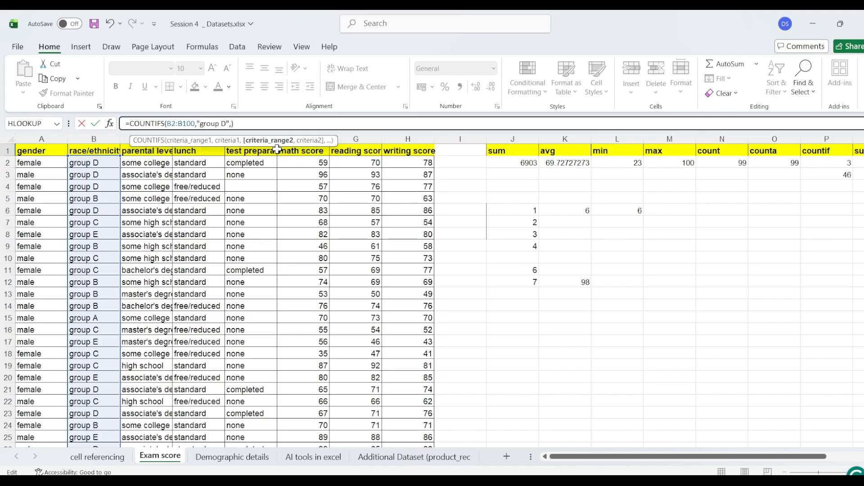
Use the lunch range D2:D100 as the second criteria range of the COUNTIFS formula in R1, with an empty text criterion.
click(141, 163)
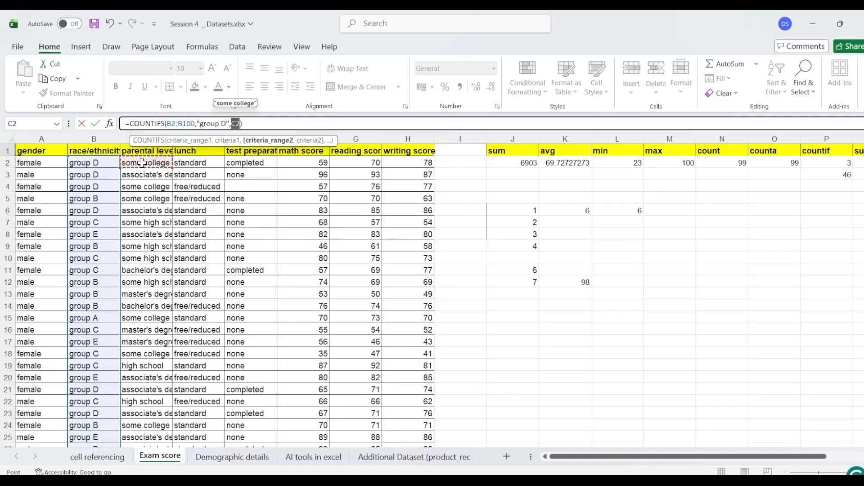
click(194, 162)
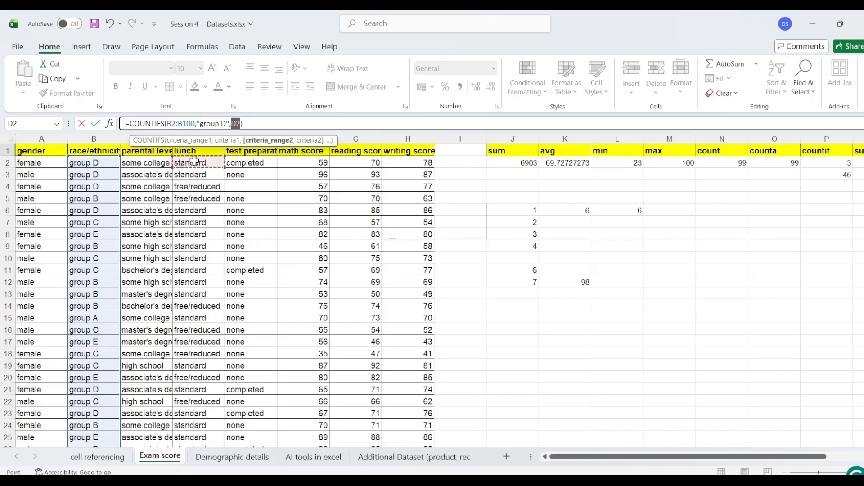
key(ctrl+shift+Down)
text(,)
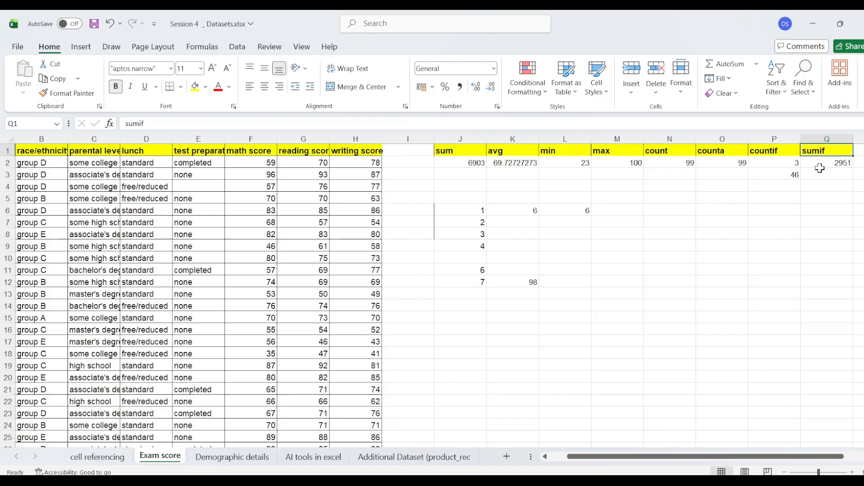
Remove the sum range F2:F100 from the SUMIF formula in Q2.
click(819, 167)
click(244, 124)
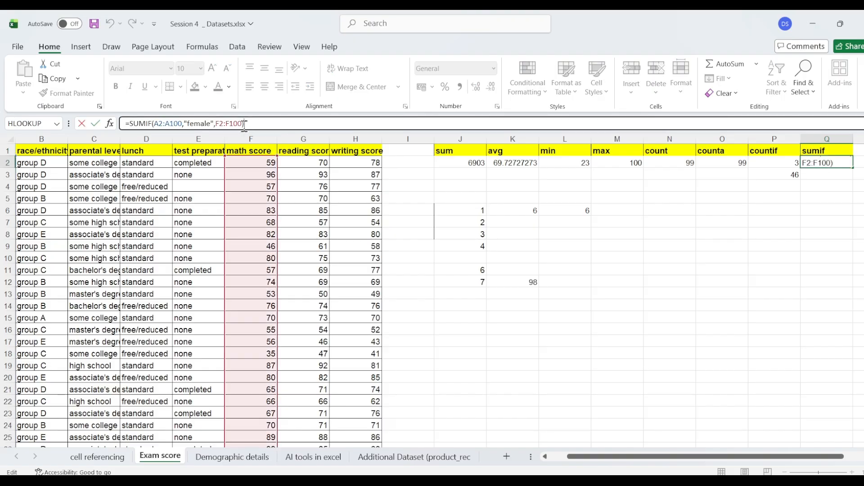
text(,)
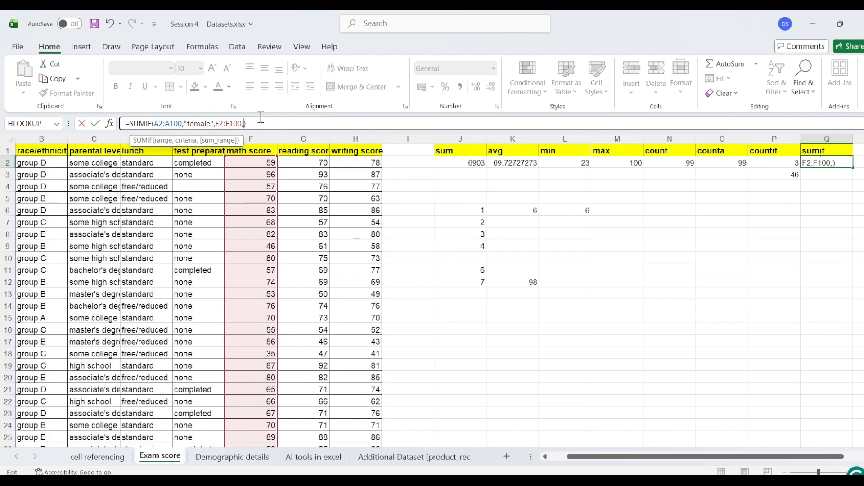
key(BackSpace)
key(BackSpace)
key(BackSpace)
key(BackSpace)
key(BackSpace)
key(BackSpace)
key(BackSpace)
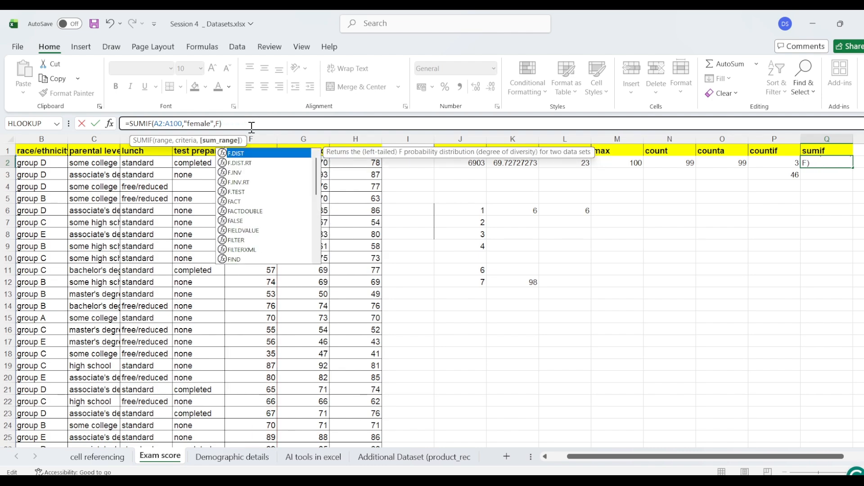
key(BackSpace)
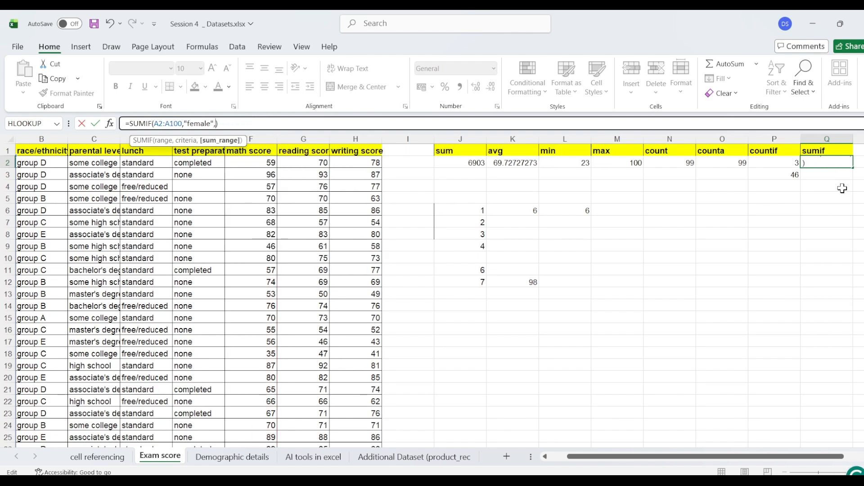
Clear the whole SUMIF formula from Q2 and select the COUNTIFS cell R1.
click(796, 200)
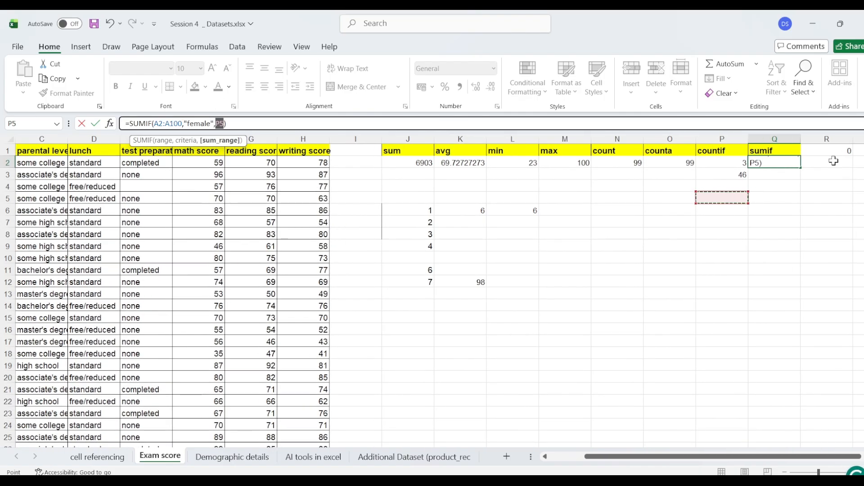
click(828, 162)
click(728, 160)
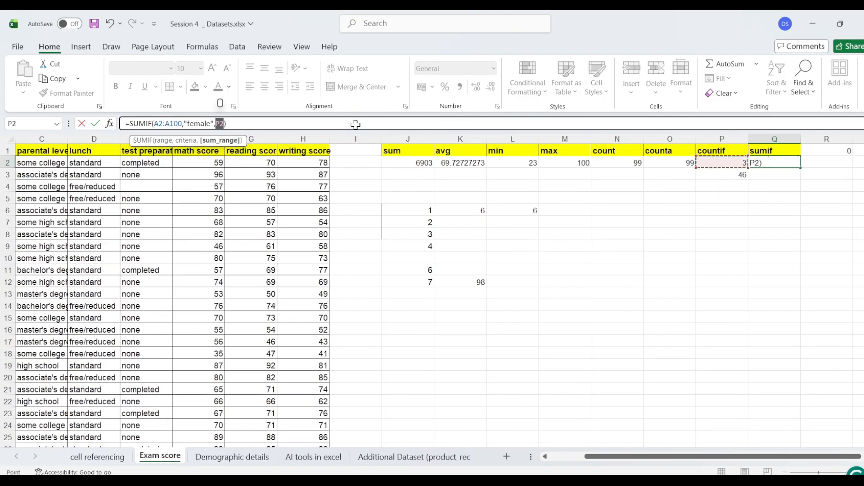
triple_click(319, 121)
key(Escape)
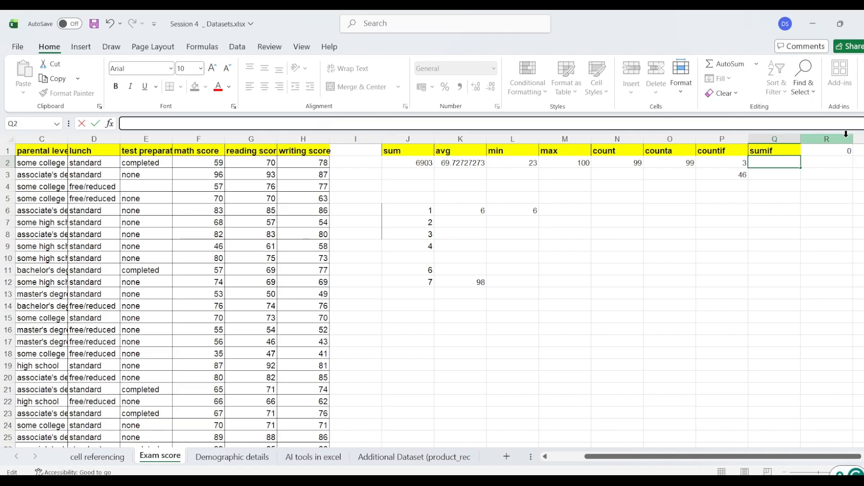
click(842, 150)
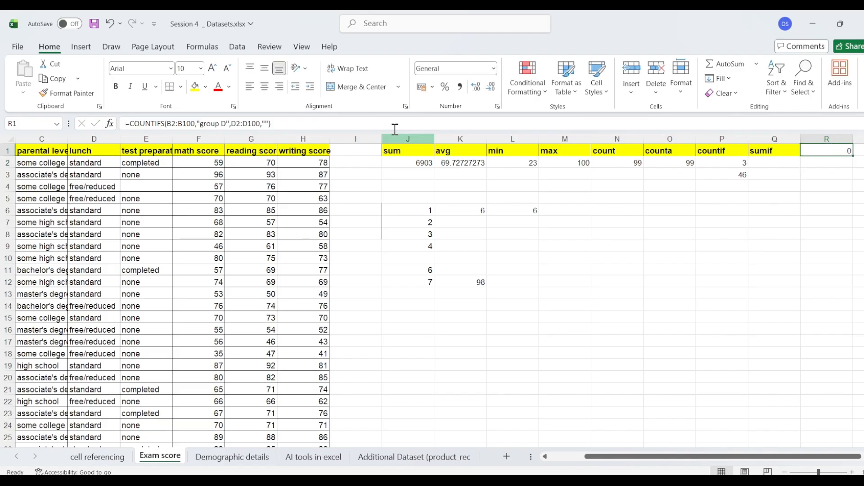
Set "standard" as the second criterion of the COUNTIFS formula in R1 and complete the formula.
click(265, 123)
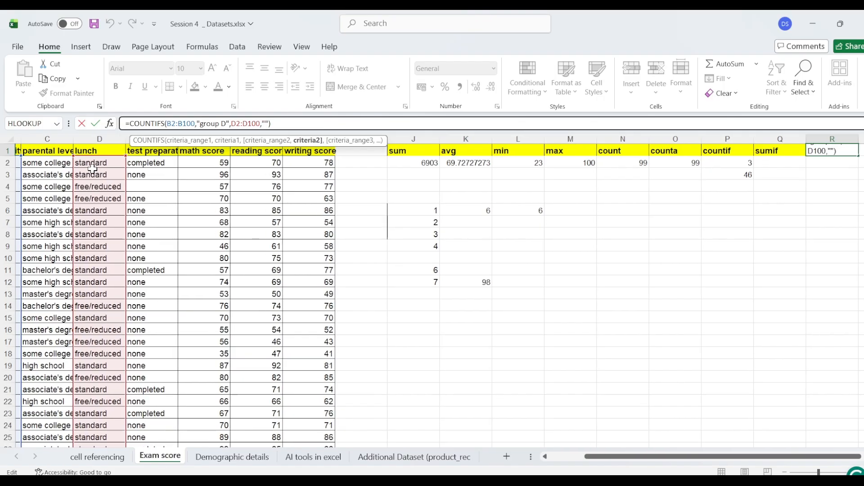
text(stan)
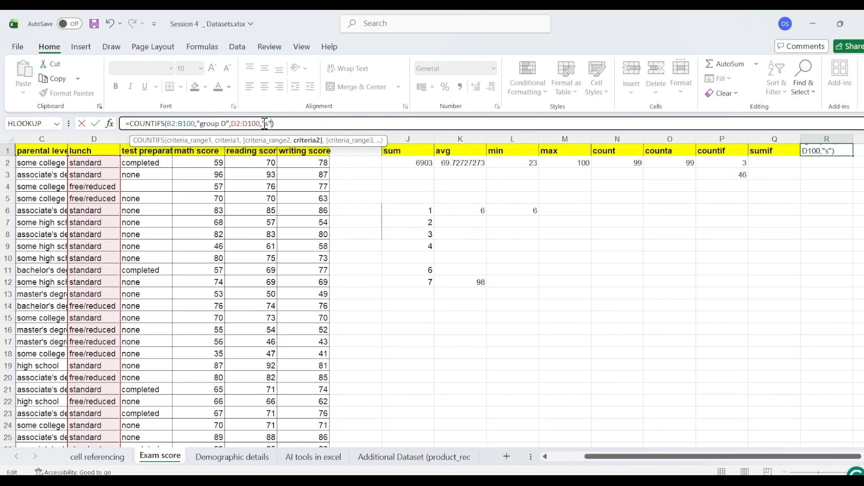
text(dard)
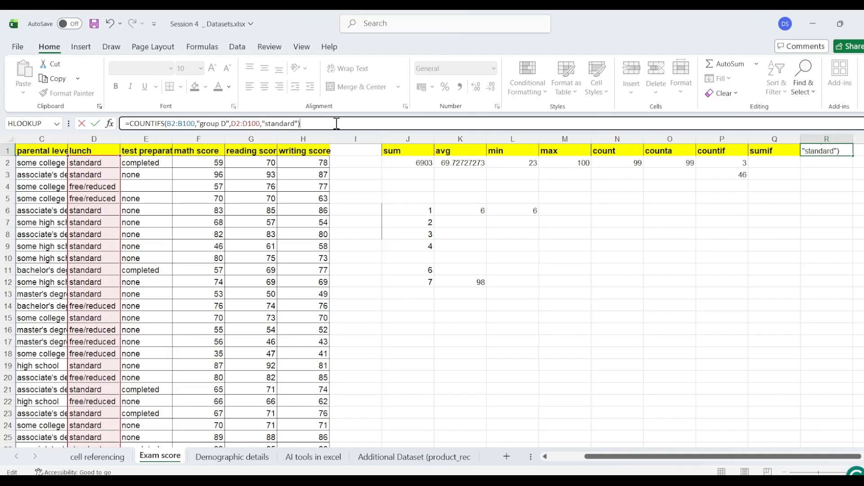
key(Return)
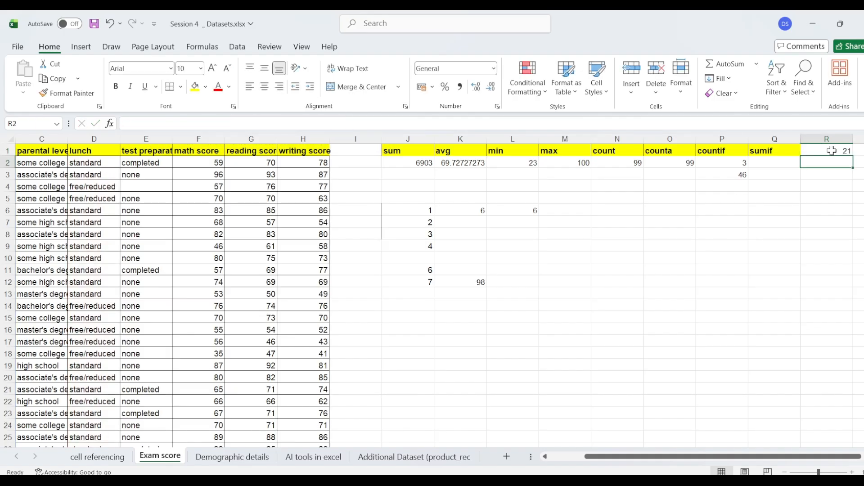
scroll(582, 237, left, 3)
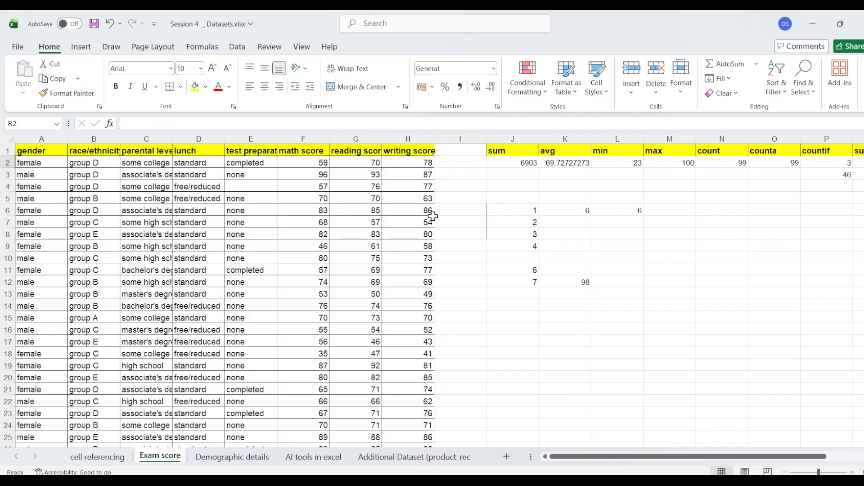
scroll(433, 216, right, 1)
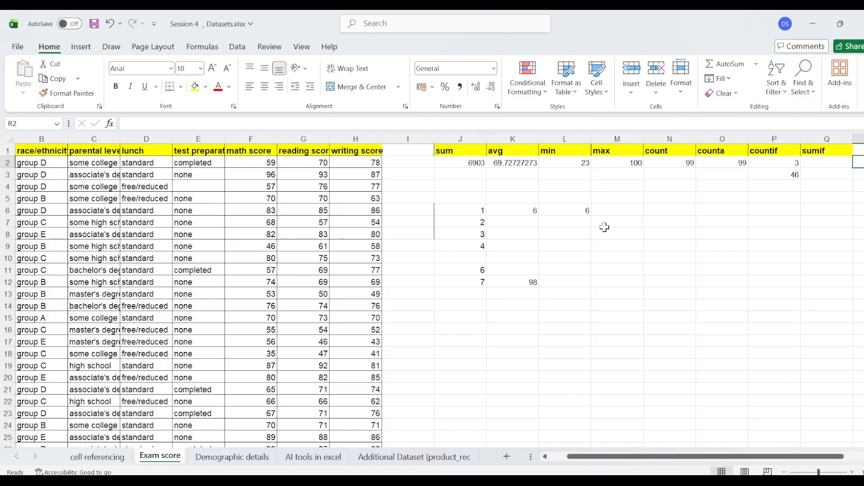
Enter the header "sumifs" in cell S1.
scroll(603, 225, right, 2)
click(812, 151)
text(sum)
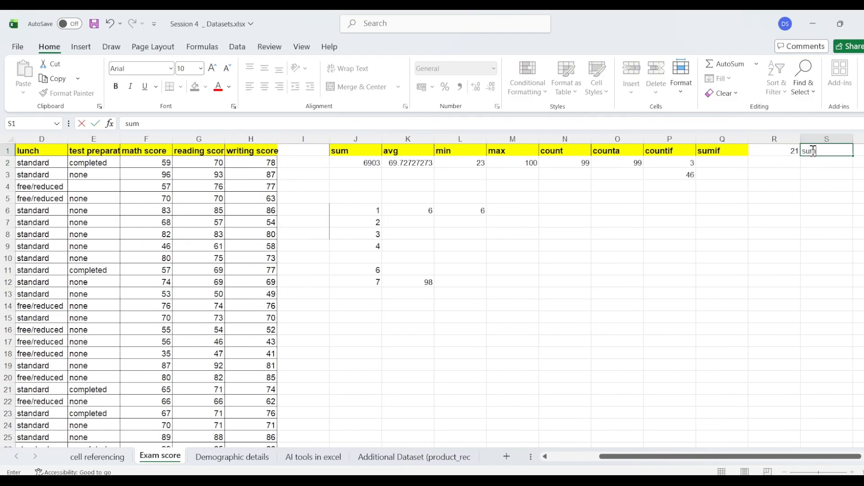
text(ifs)
key(Return)
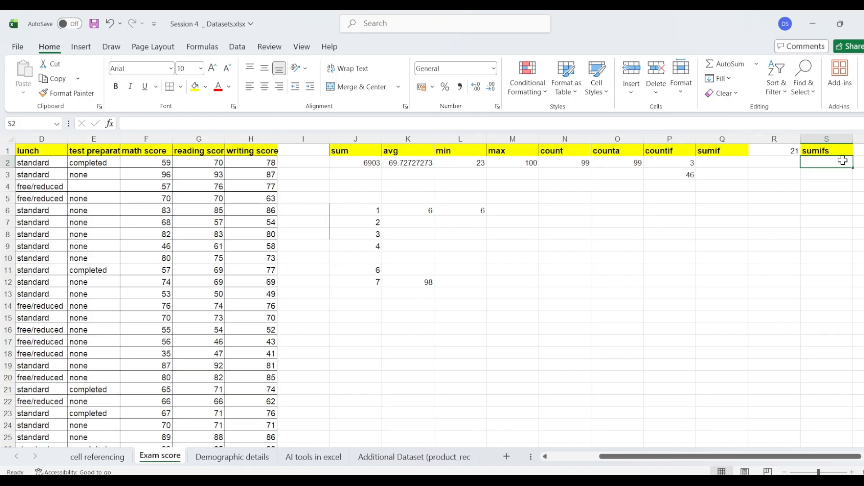
Start a SUMIFS formula in S2 with the math score range F2:F100 as the sum range.
text(=sumi)
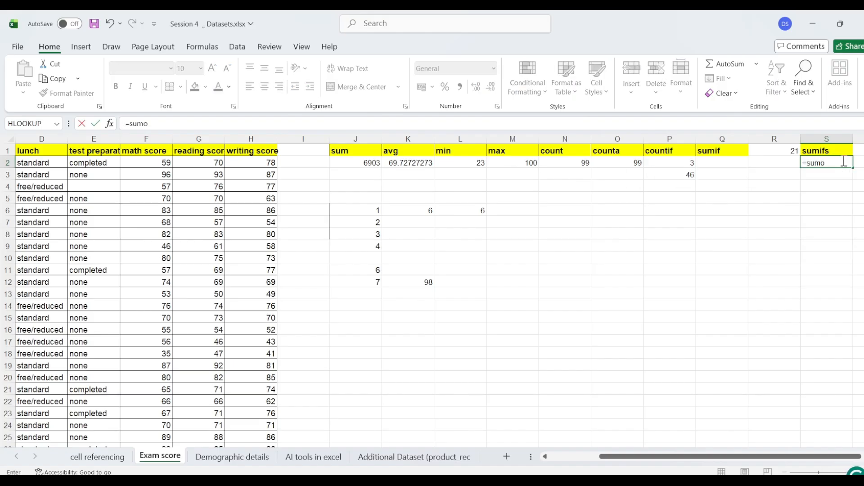
text(fs()
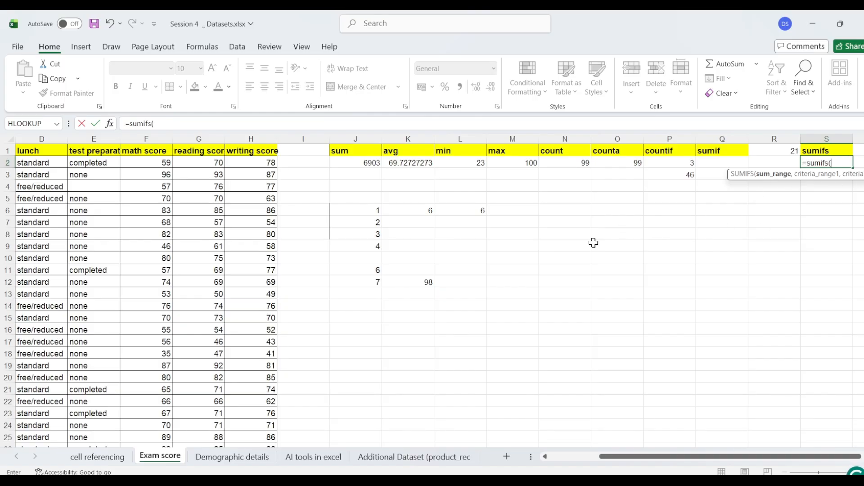
scroll(593, 243, left, 3)
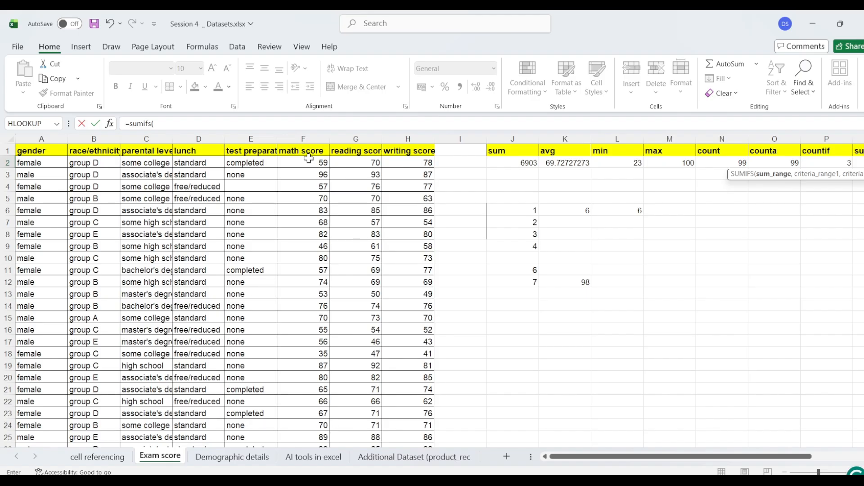
scroll(309, 158, right, 1)
scroll(486, 216, right, 3)
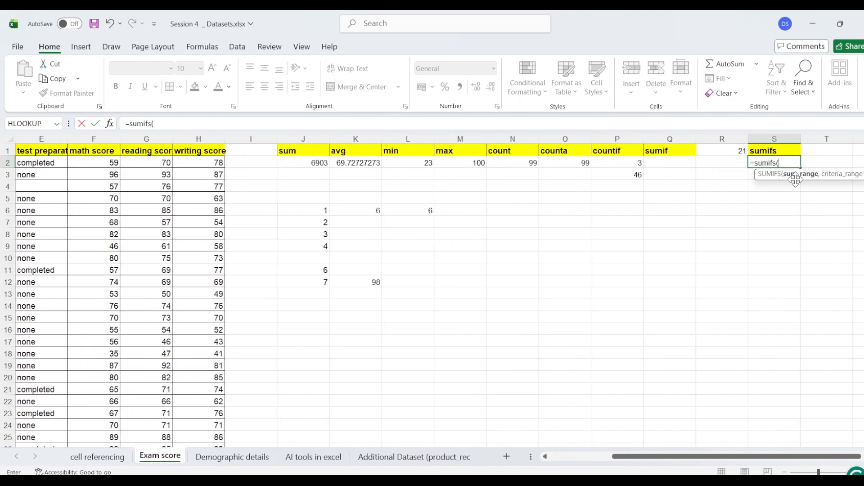
click(87, 162)
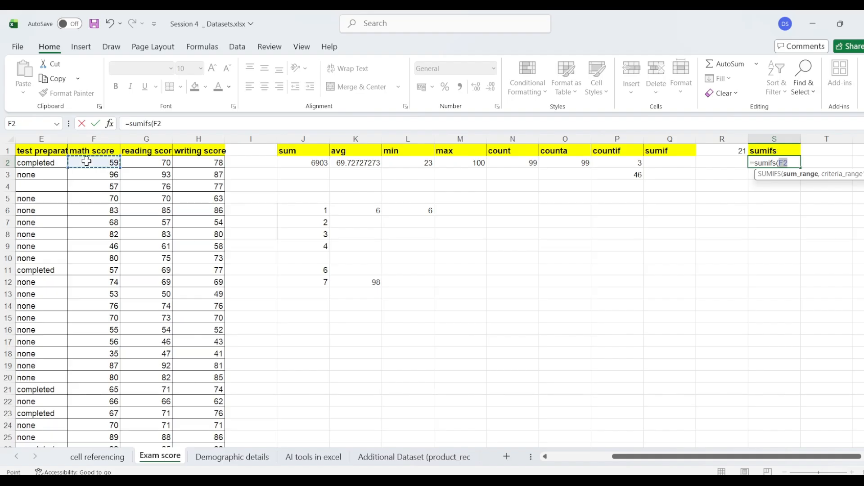
key(ctrl+shift+Down)
text(,)
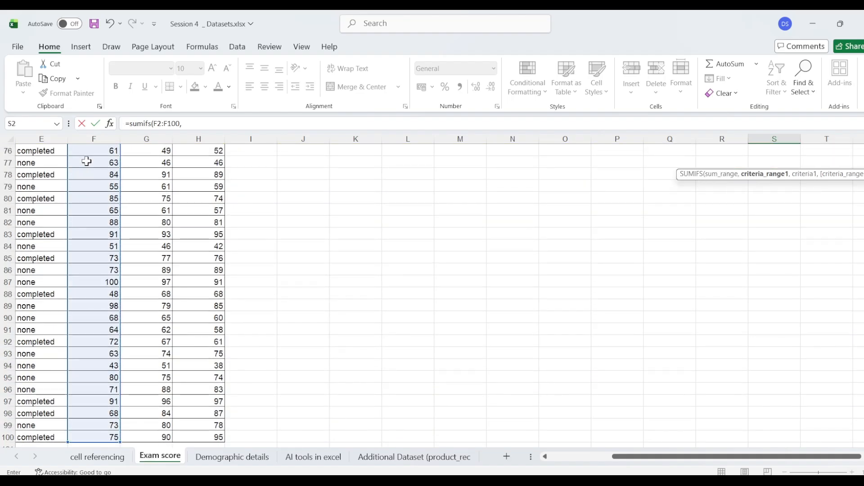
Add the race/ethnicity range B2:B100 with the criterion "group D" as the first condition of the SUMIFS formula in S2.
scroll(525, 239, up, 20)
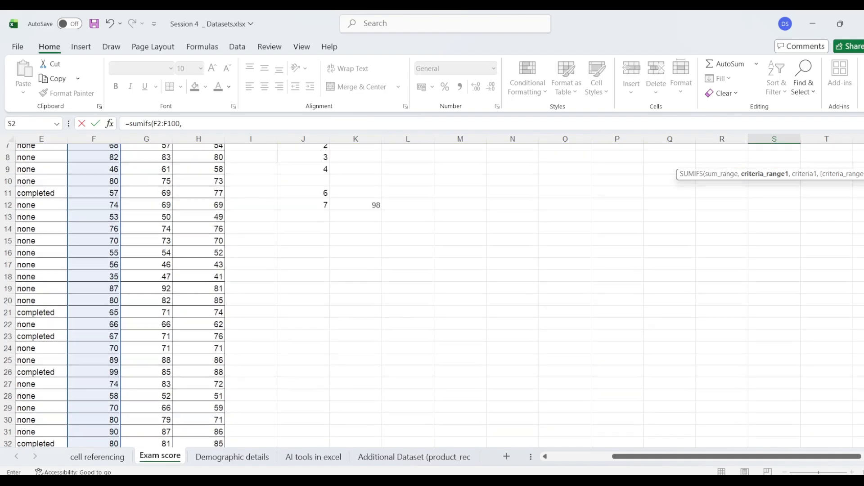
scroll(313, 281, left, 4)
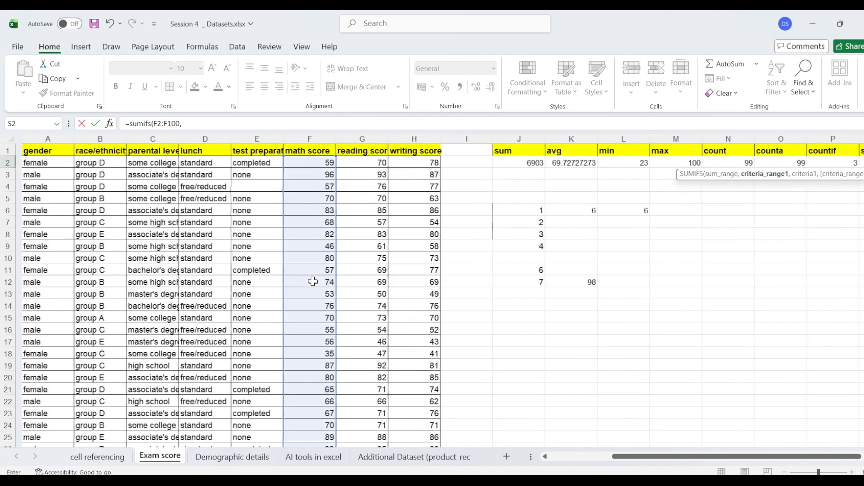
click(91, 164)
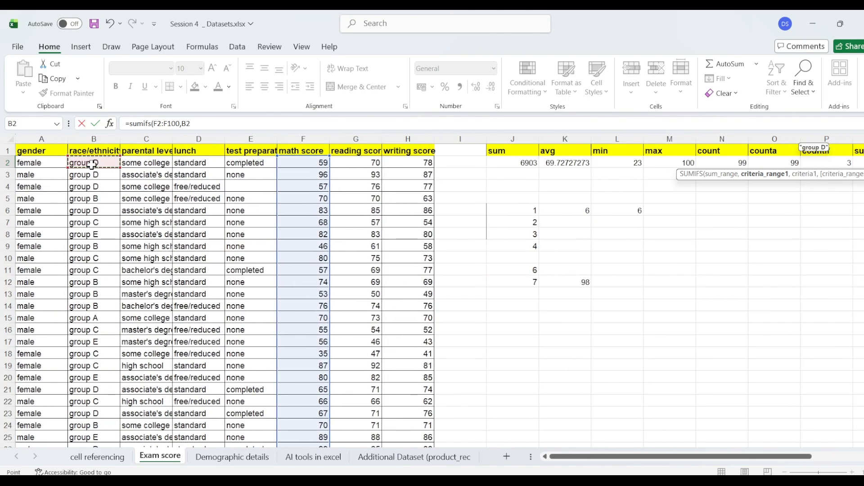
key(ctrl+shift+Down)
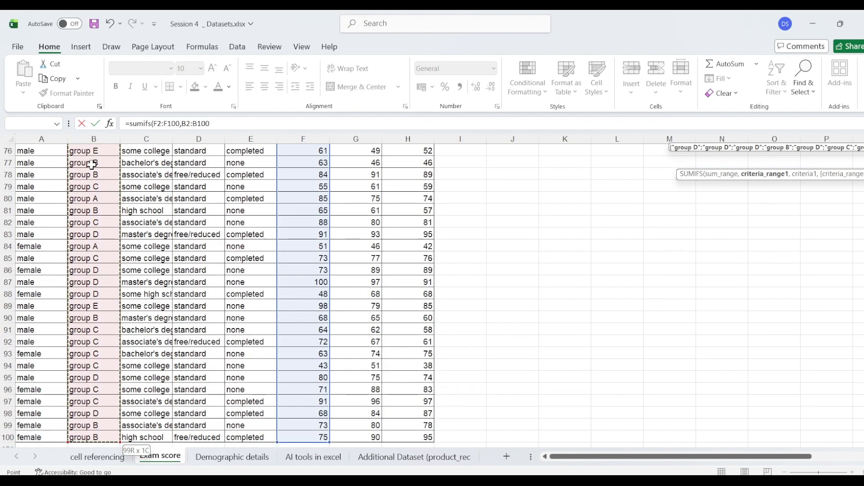
text(,)
click(242, 124)
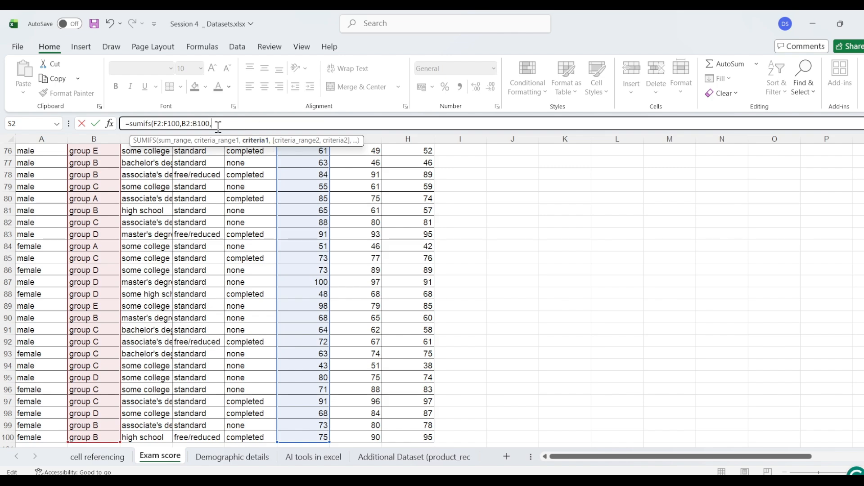
text(group D")
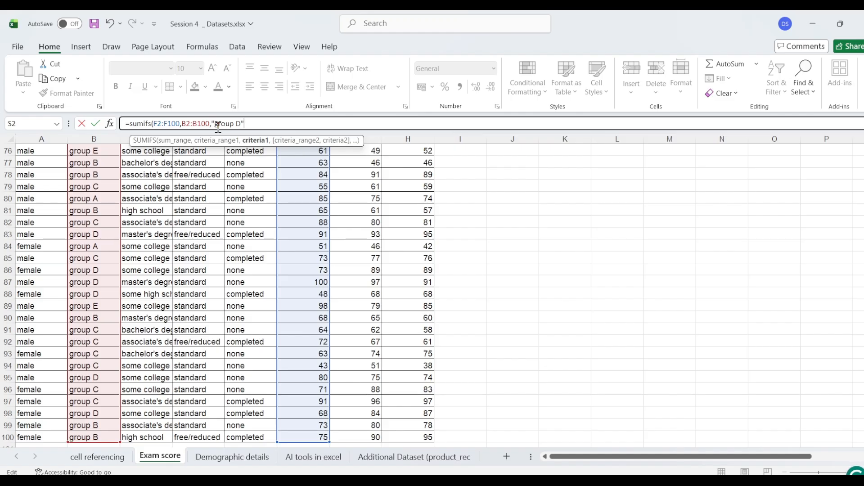
text(,)
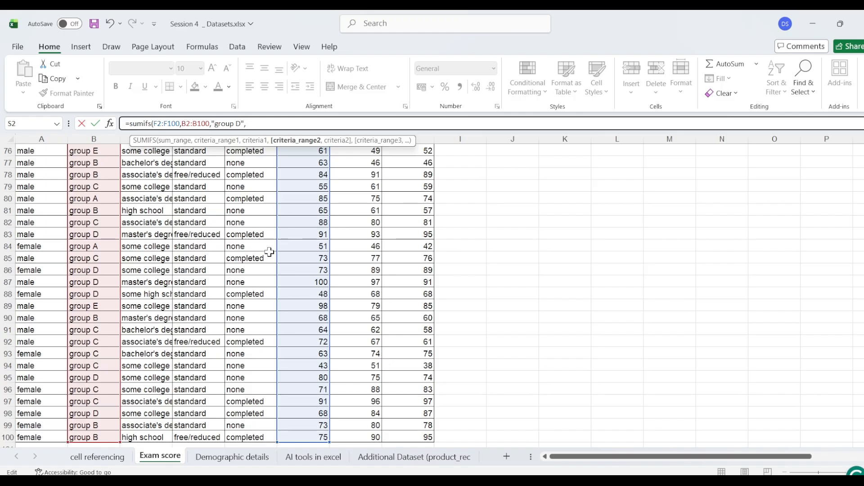
Add the lunch range D2:D100 with the criterion "standard" as the second condition, complete the SUMIFS formula and select S2.
drag(863, 183, 863, 150)
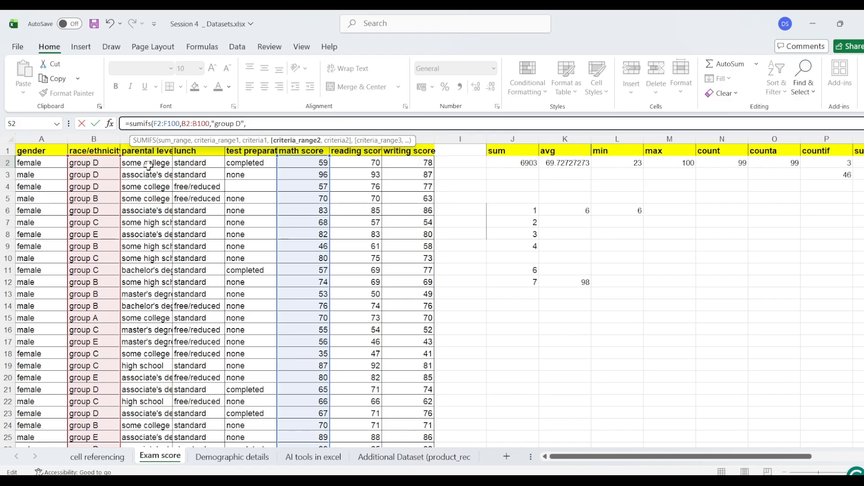
click(193, 164)
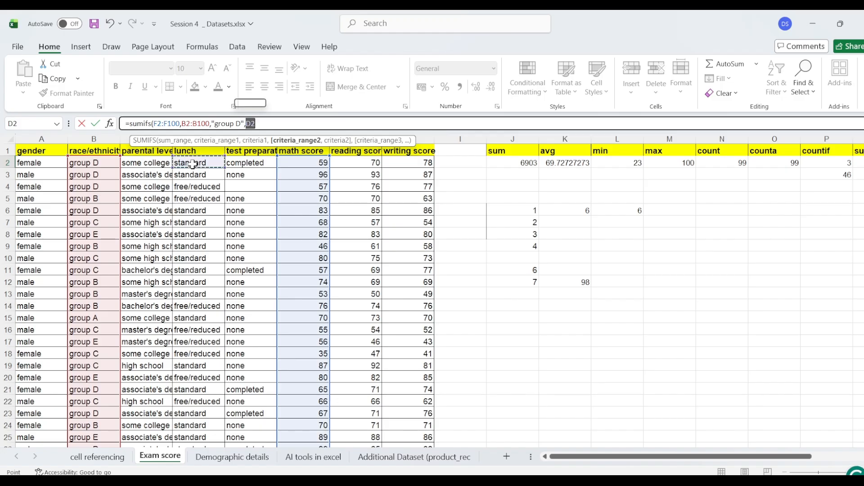
key(ctrl+shift+Down)
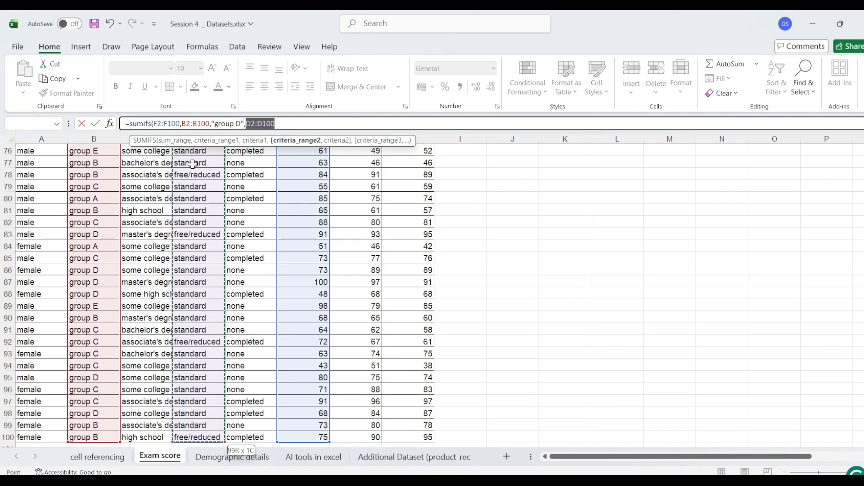
text(,)
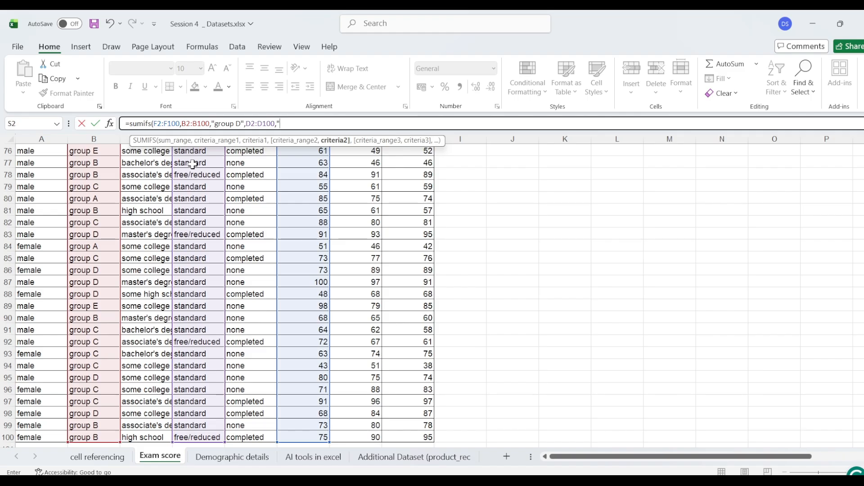
text("standard)
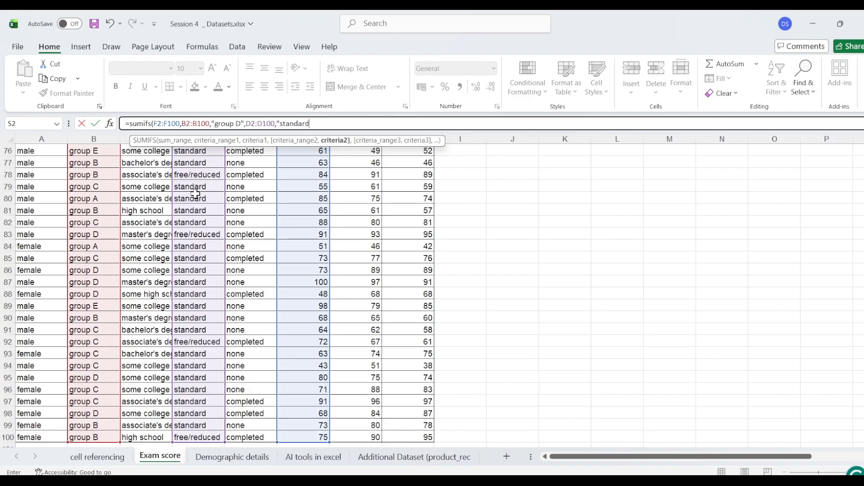
key(Return)
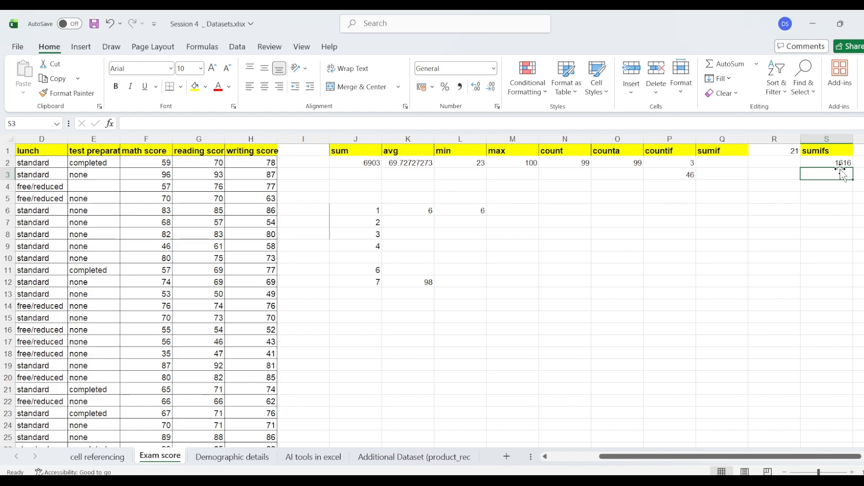
click(843, 162)
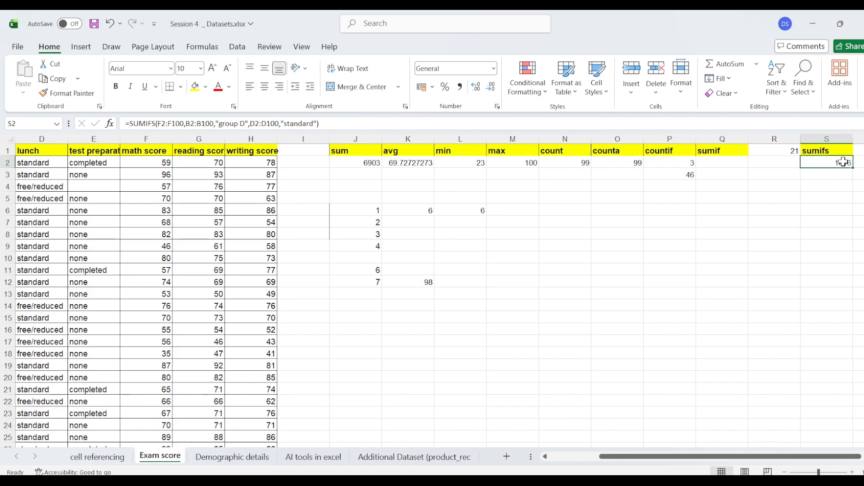